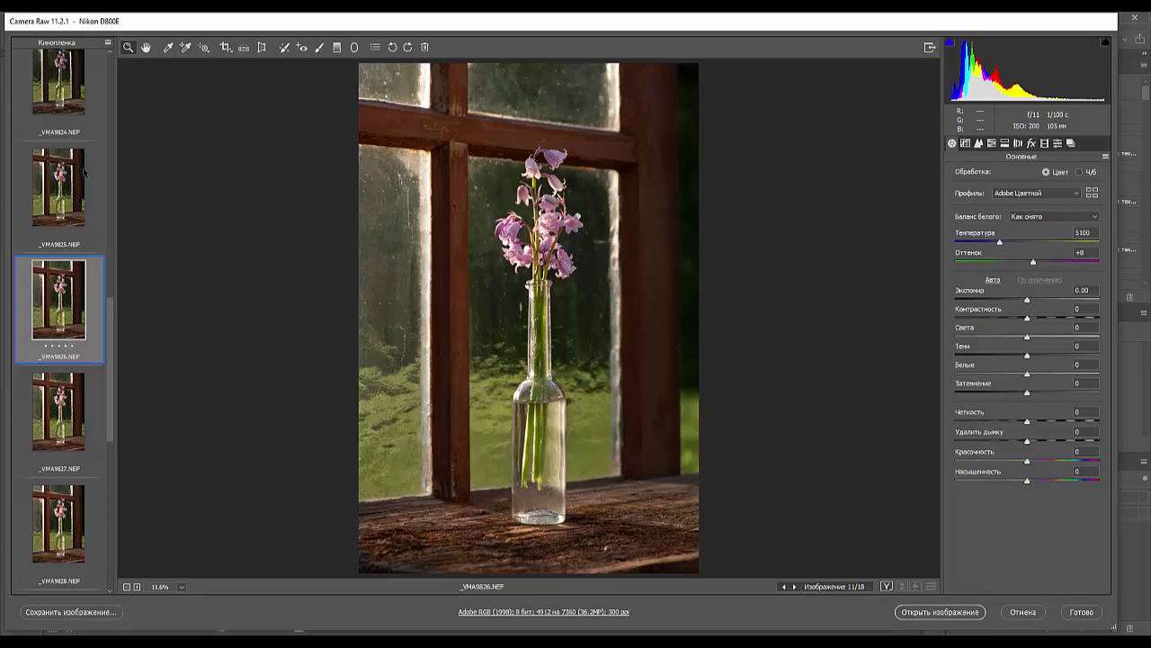
- Compare the shots _VMA9825.NEF and _VMA9826.NEF, examining the flowers of _VMA9825.NEF at higher magnification
left_click(59, 187)
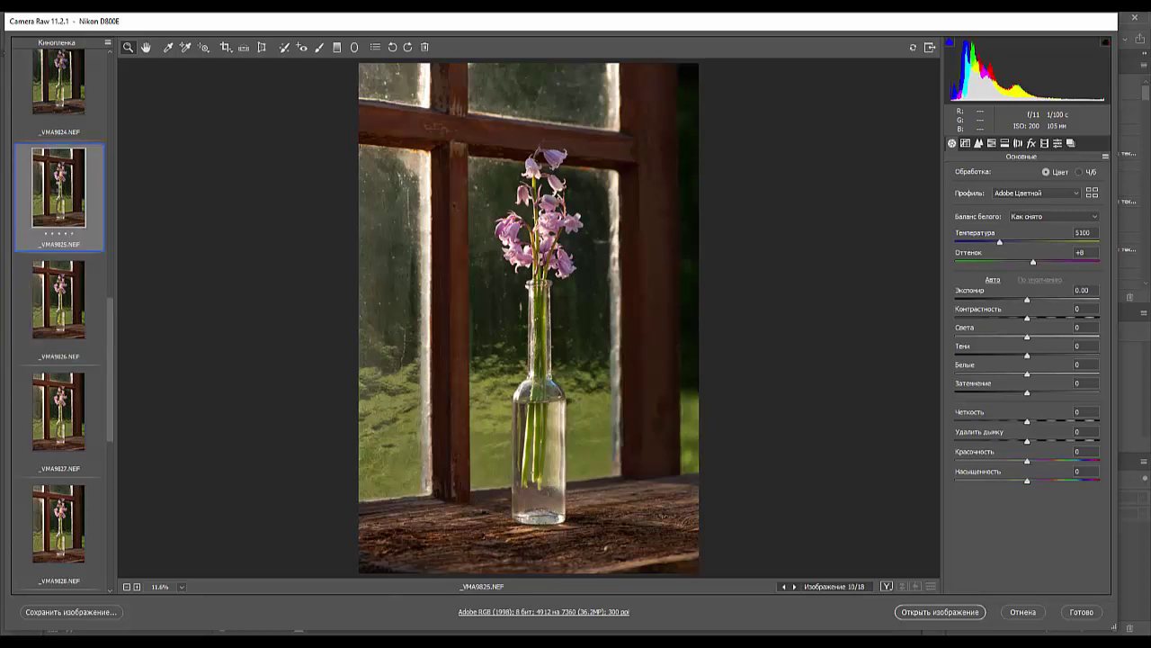
left_click(544, 279)
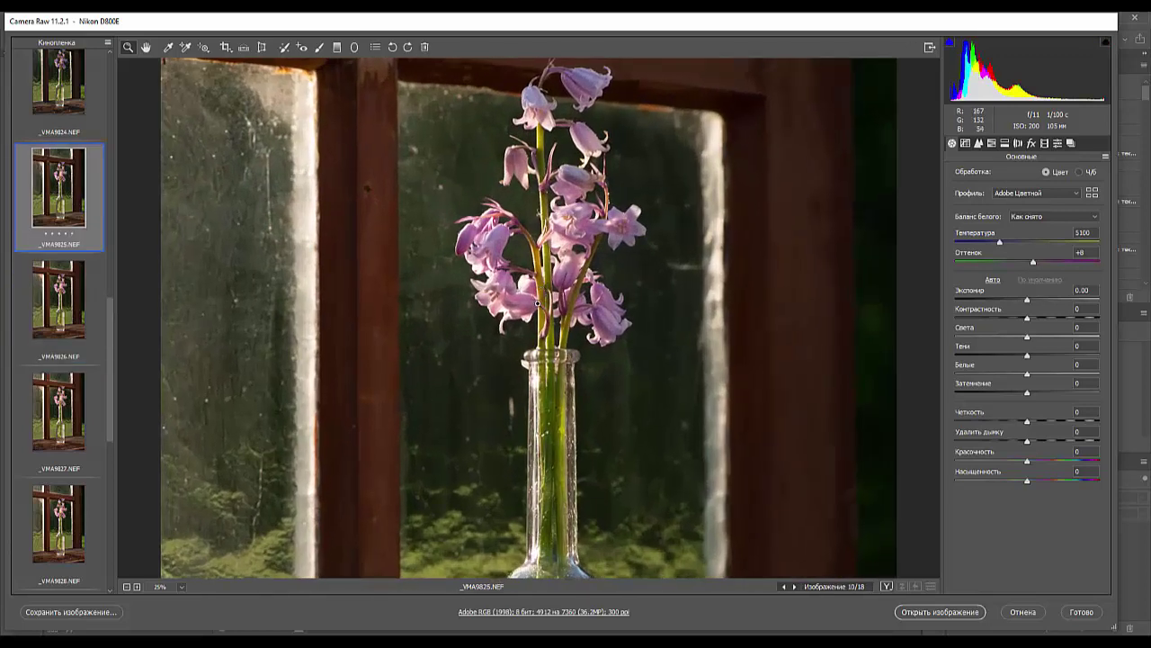
left_click(537, 308)
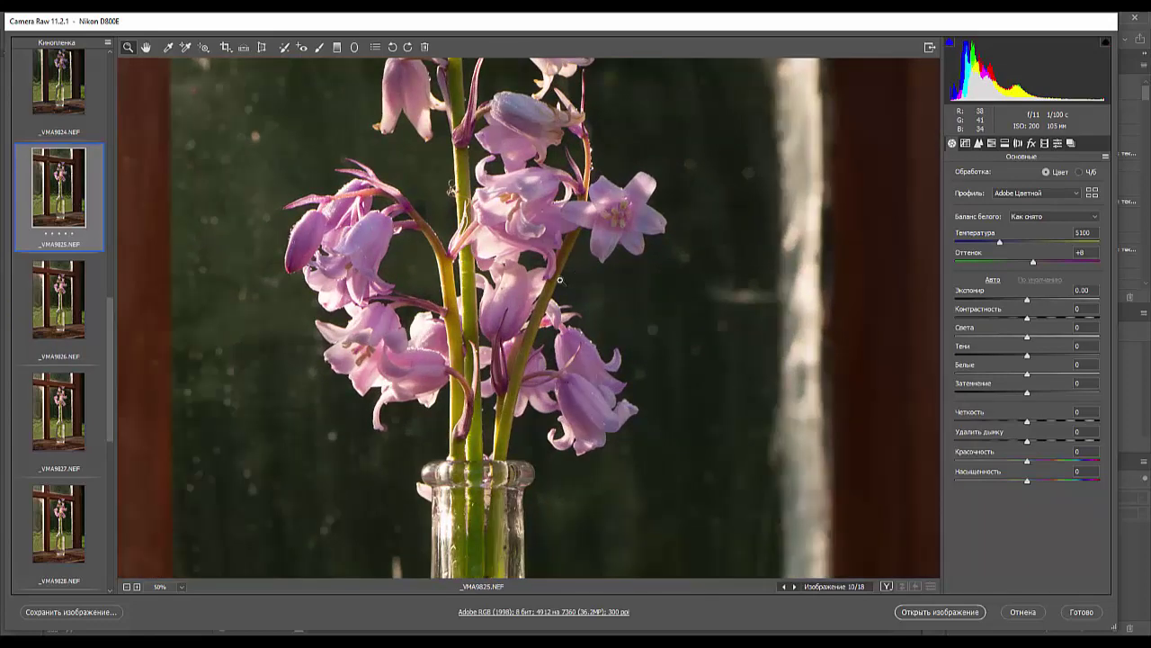
left_click(477, 277)
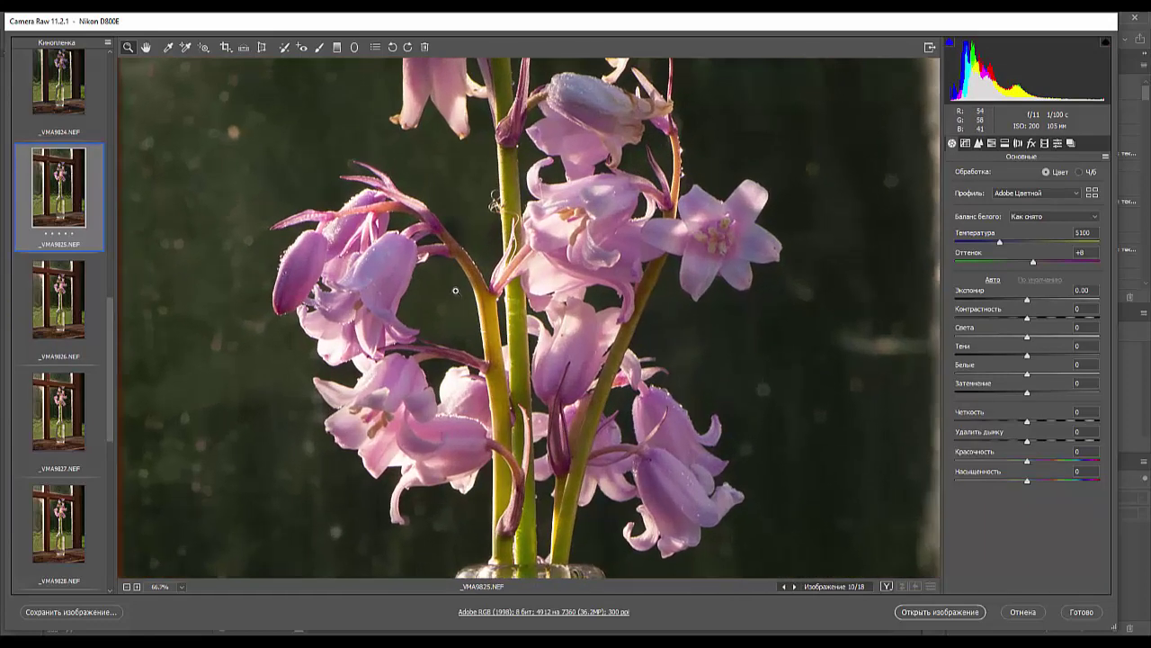
left_click(54, 307)
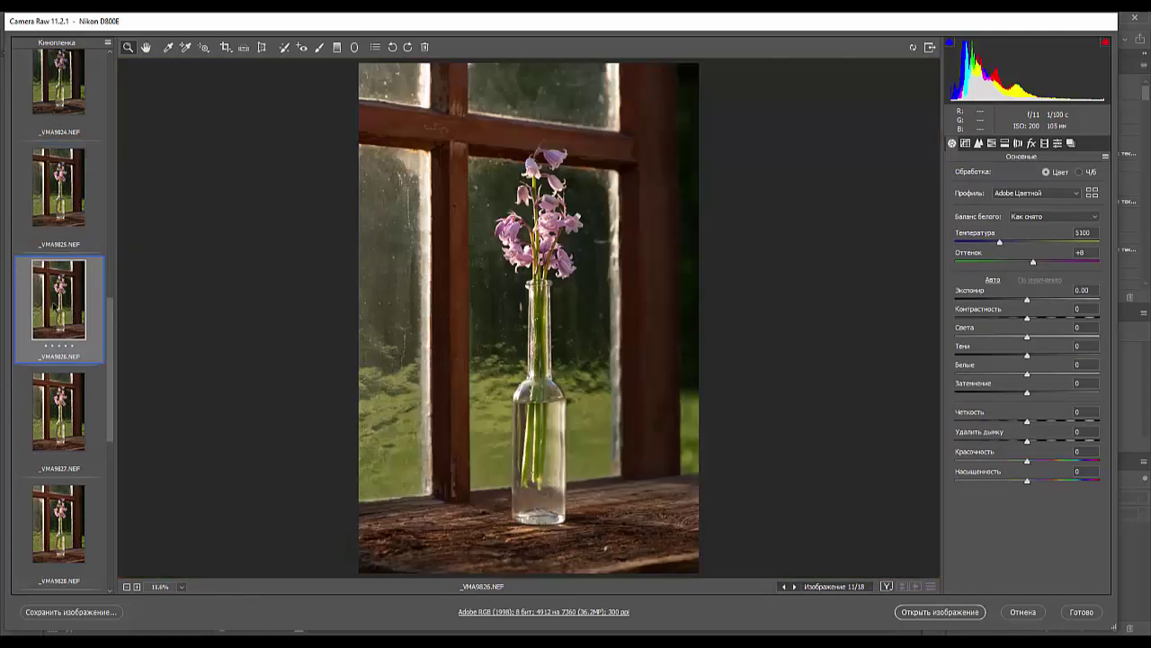
left_click(65, 183)
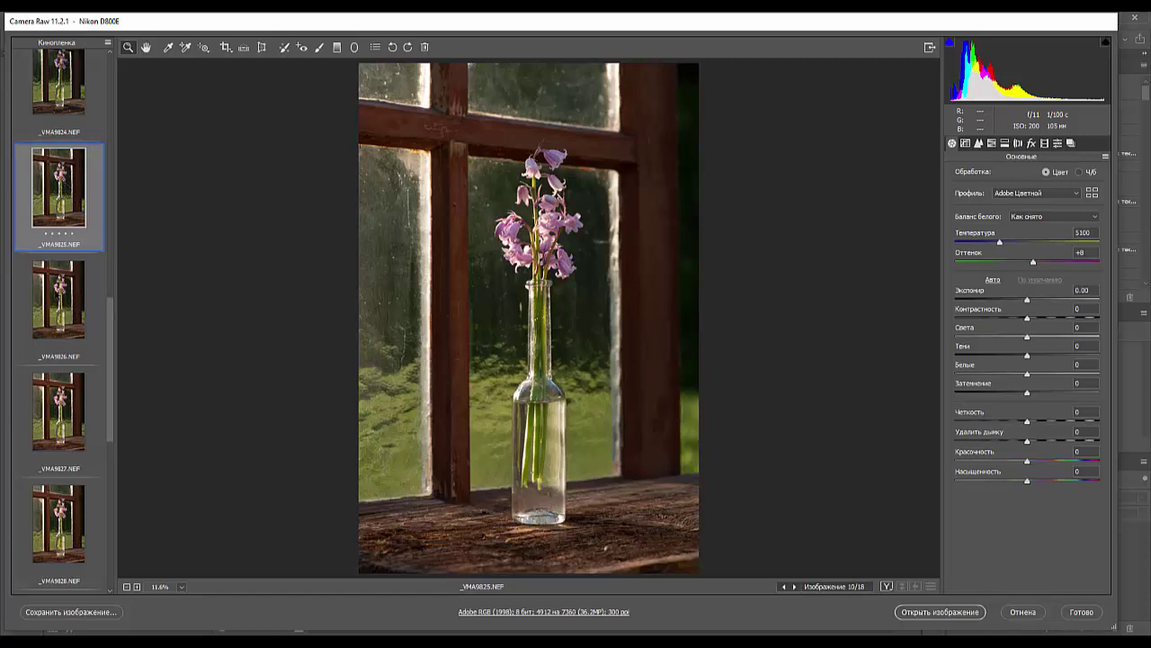
left_click(58, 299)
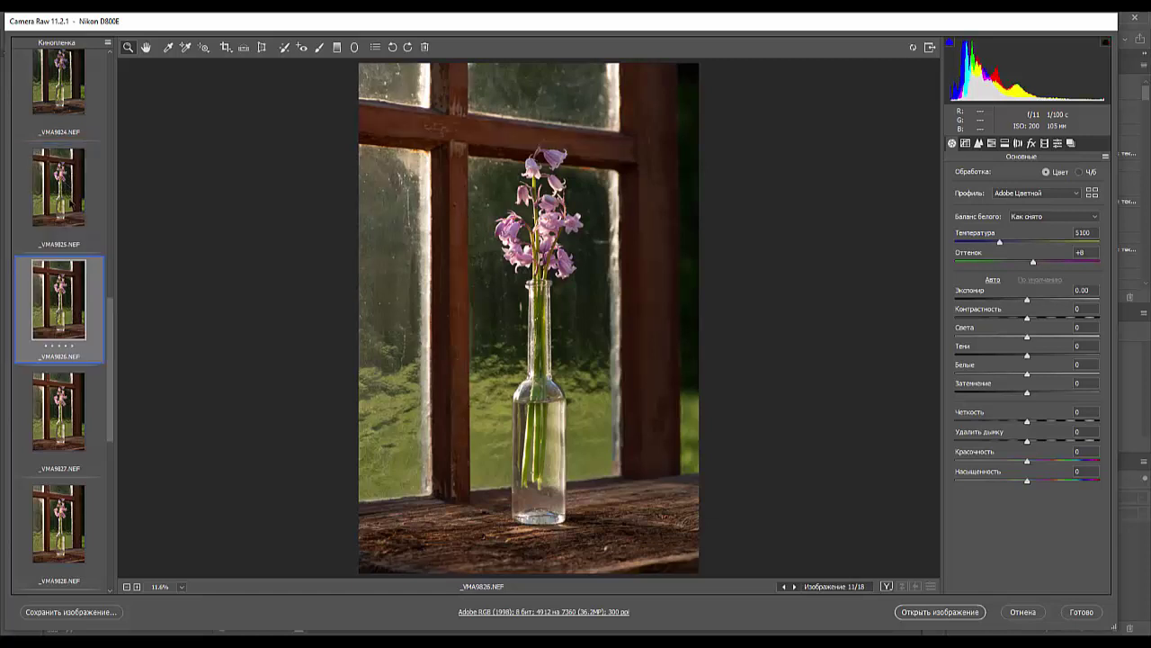
left_click(72, 205)
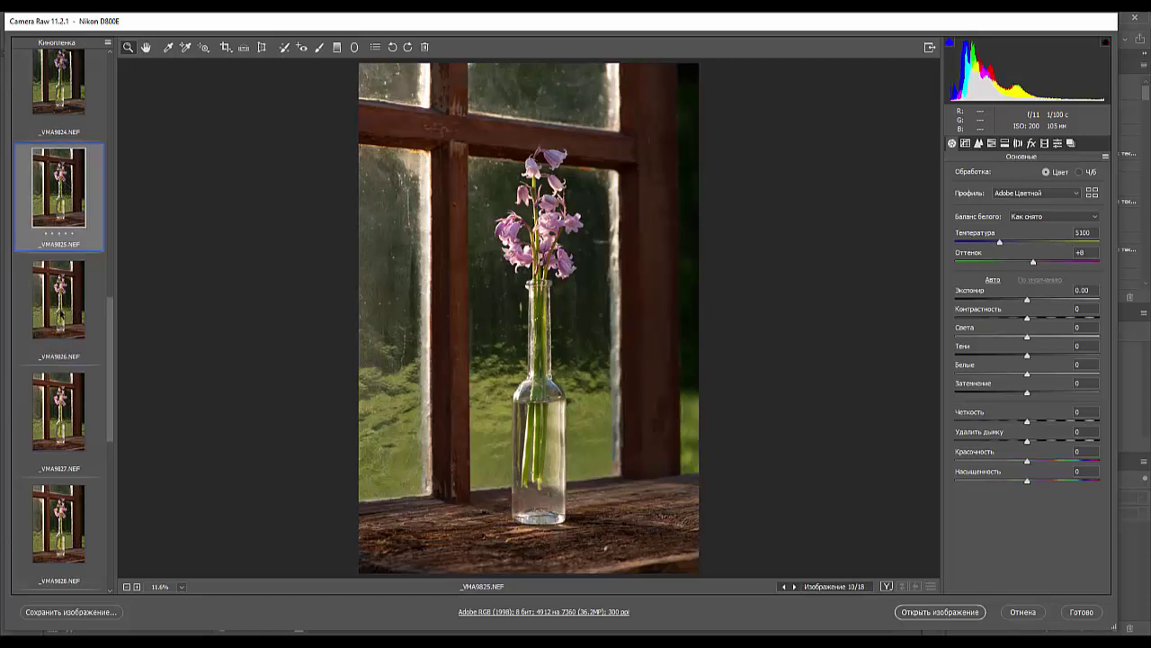
- Set _VMA9826.NEF to exposure +0.40, contrast +27, shadows -13, clarity +21, dehaze +35, vibrance +8 and saturation -100
left_click(58, 300)
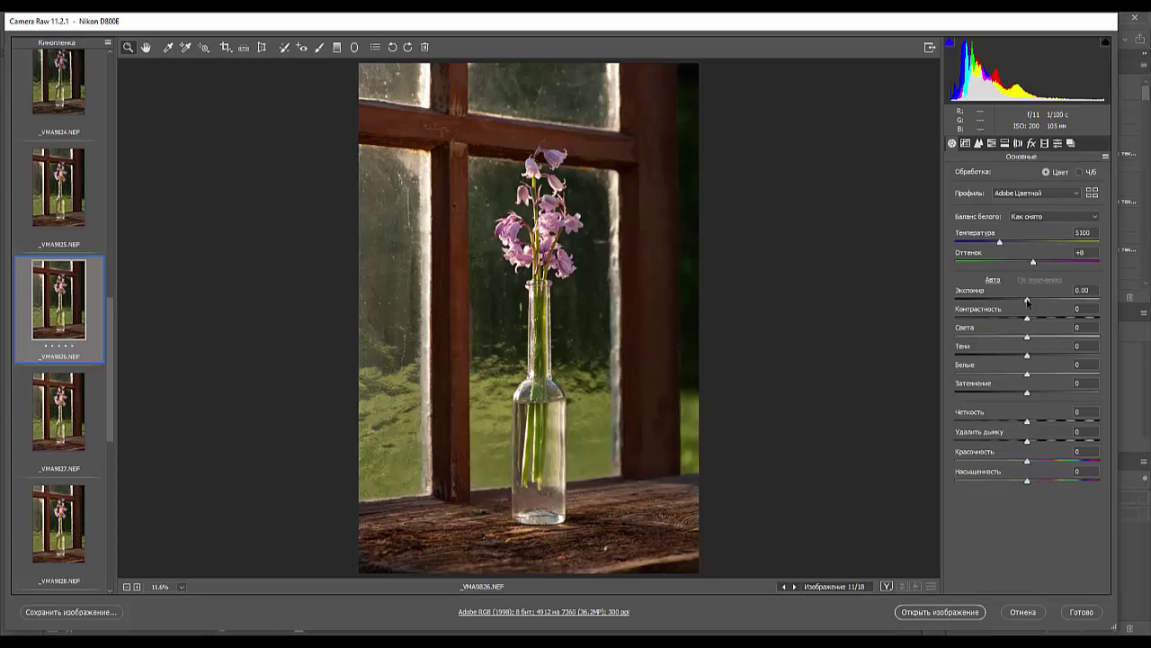
left_click_drag(1028, 301, 1044, 319)
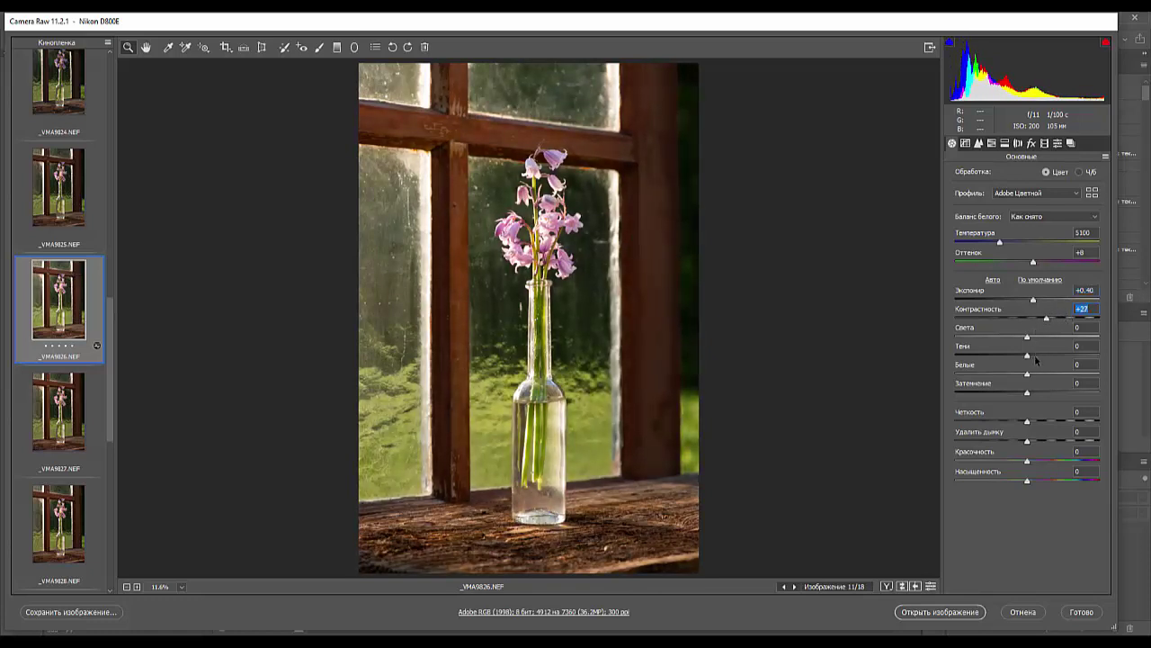
left_click_drag(1028, 357, 1017, 355)
left_click_drag(1027, 420, 949, 506)
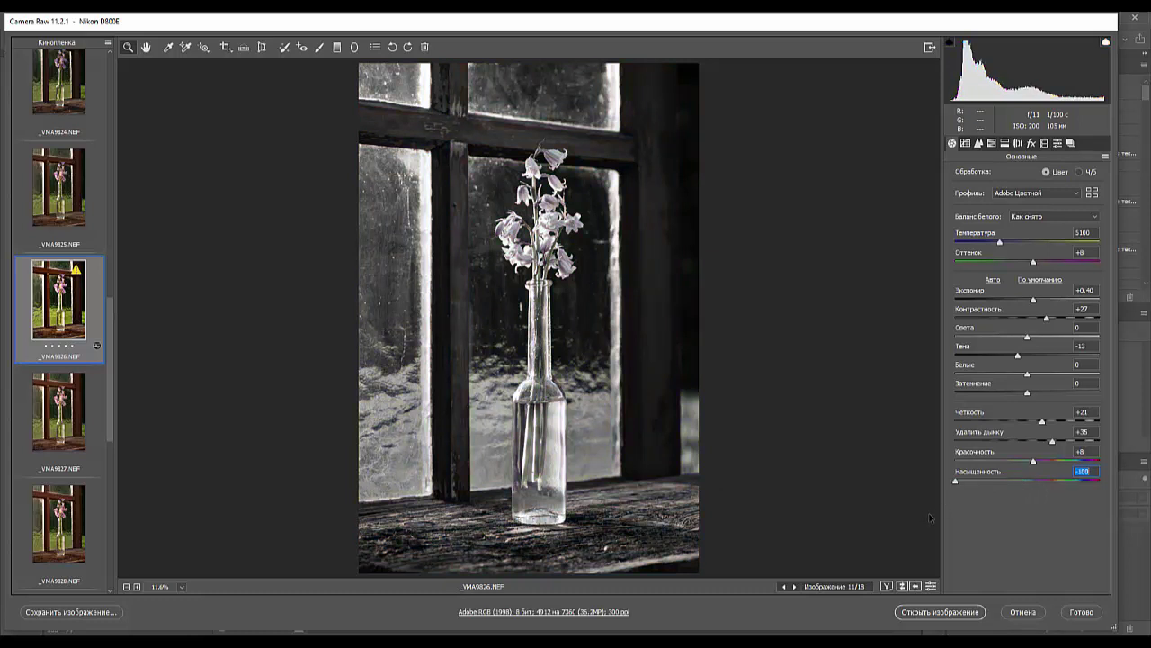
- Compare the photo before and after the adjustments, set its saturation to -18 and open it in Photoshop
key("p")
key("p")
left_click_drag(956, 483, 1012, 481)
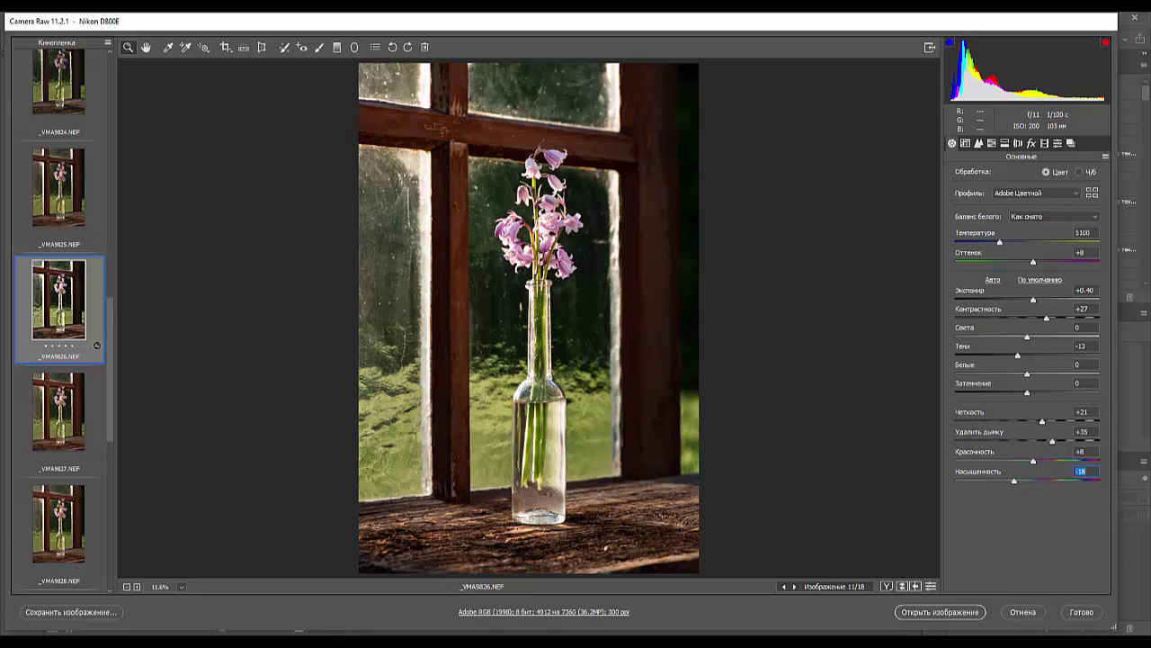
left_click(924, 619)
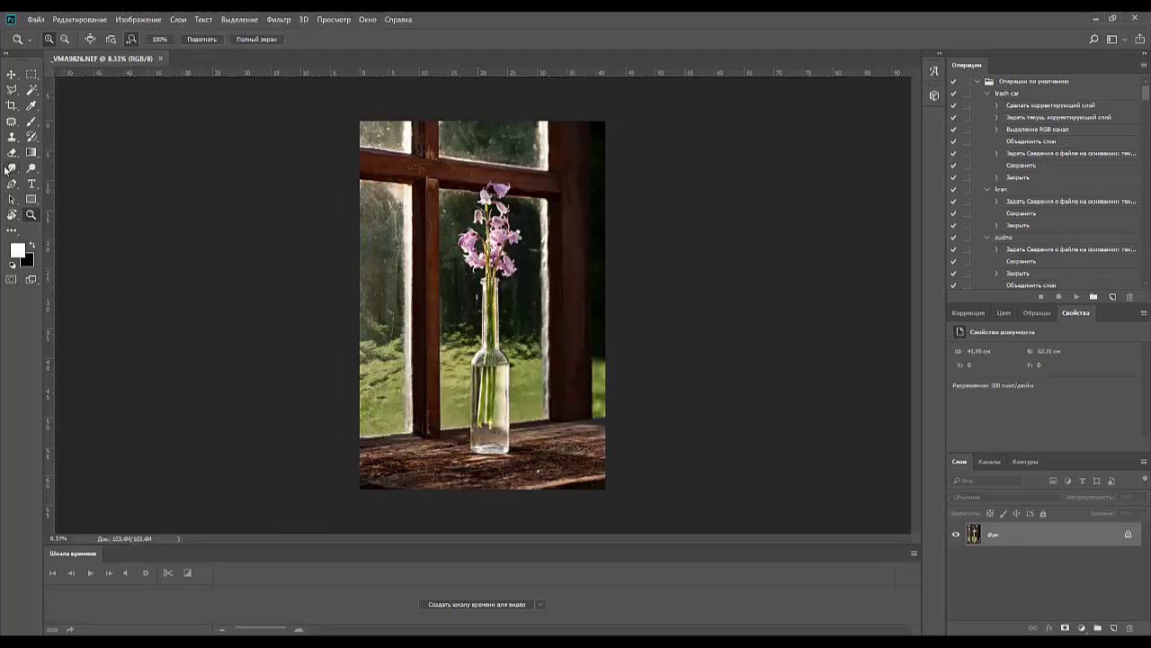
- Crop a narrow strip off all four sides of the photo, keeping the bottle and flowers in the frame
left_click(12, 105)
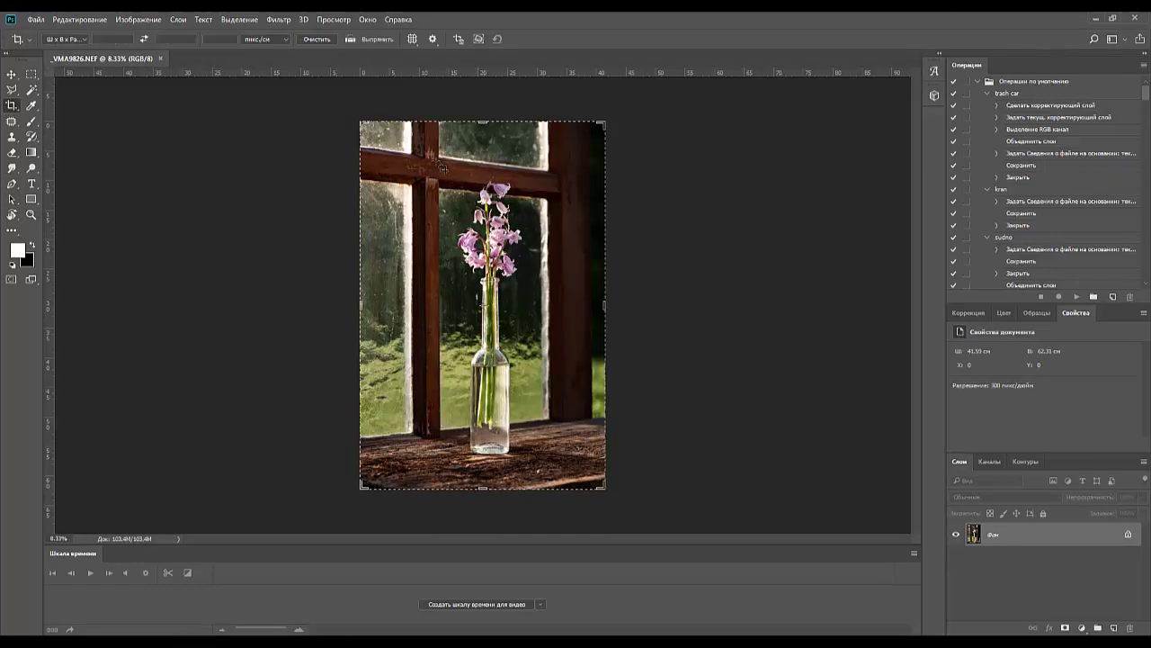
left_click_drag(604, 306, 596, 307)
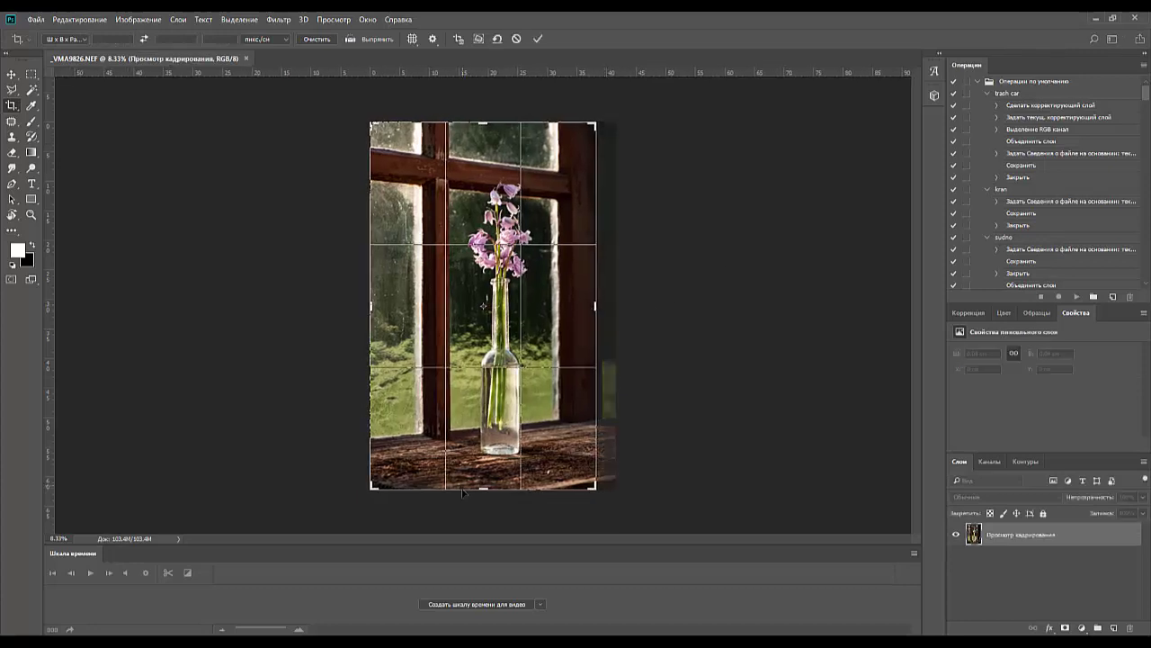
left_click_drag(484, 489, 478, 485)
left_click_drag(369, 307, 376, 297)
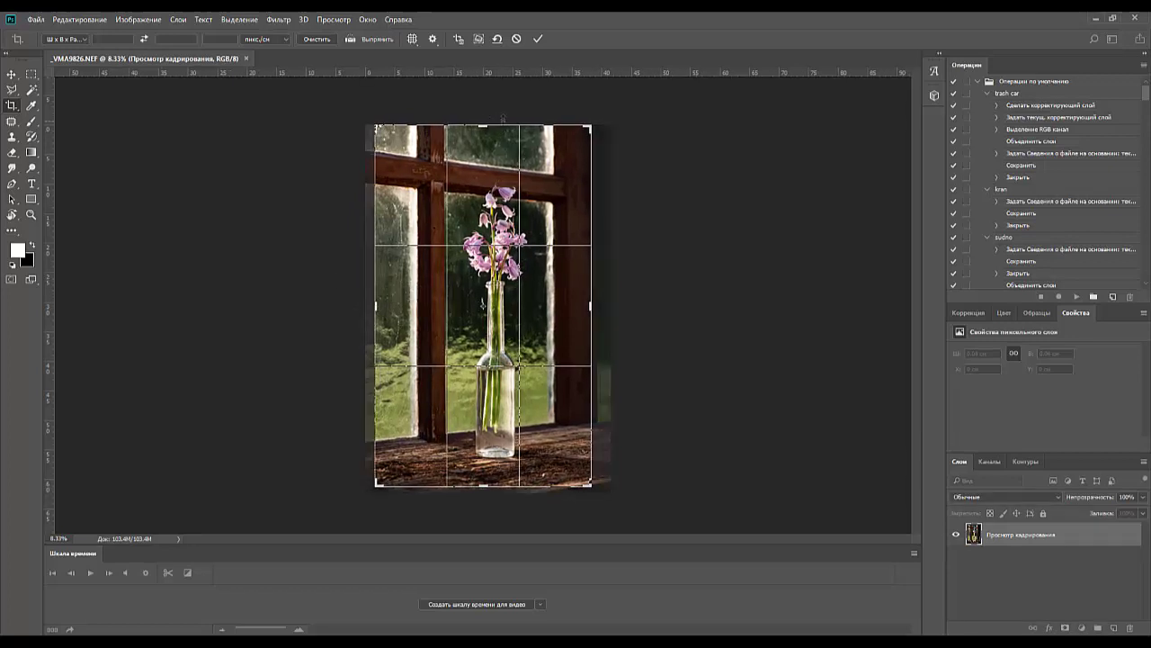
left_click_drag(484, 126, 484, 133)
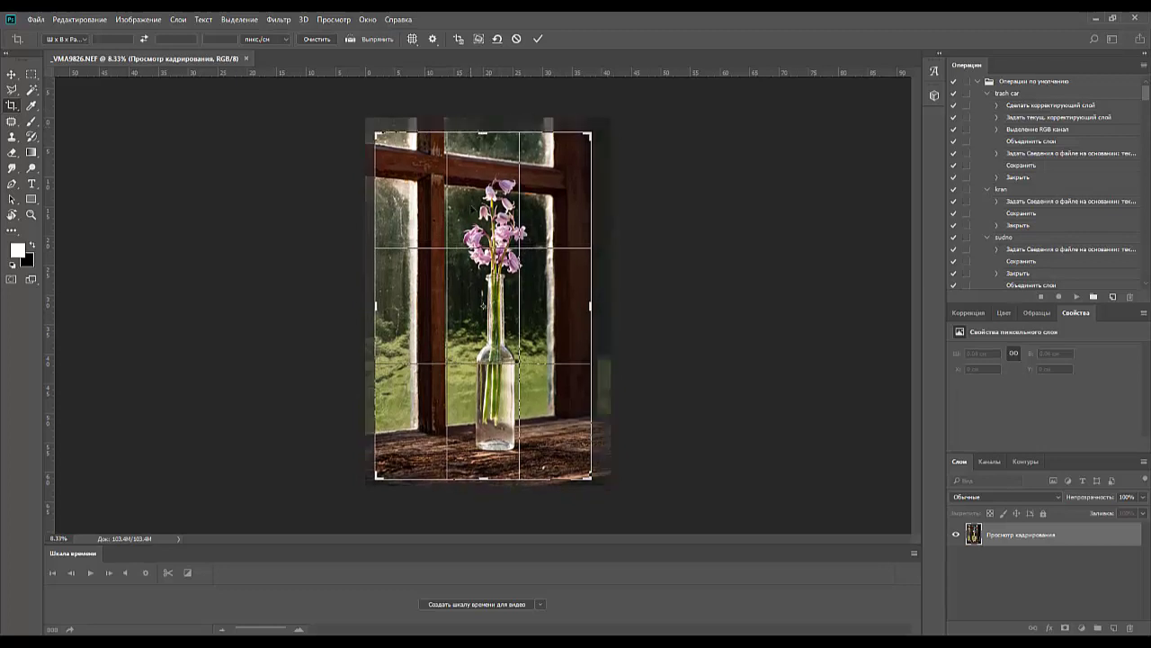
key("Return")
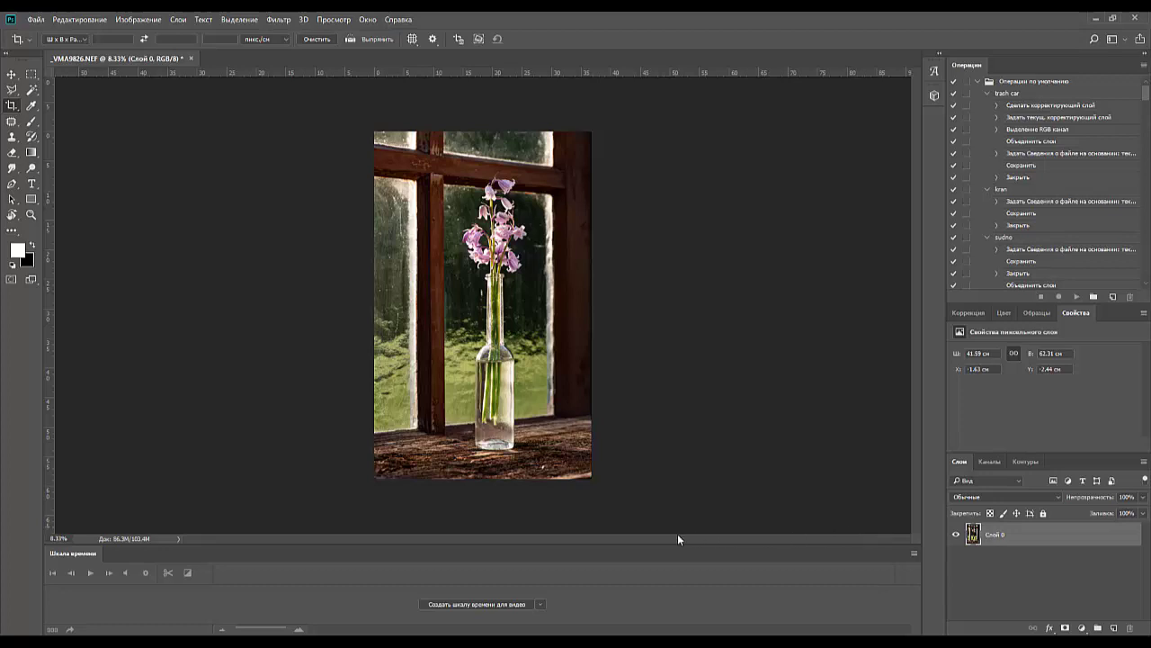
- Outline the window pane beside the bottle with the Polygonal Lasso and copy it to a new layer
left_click(12, 89)
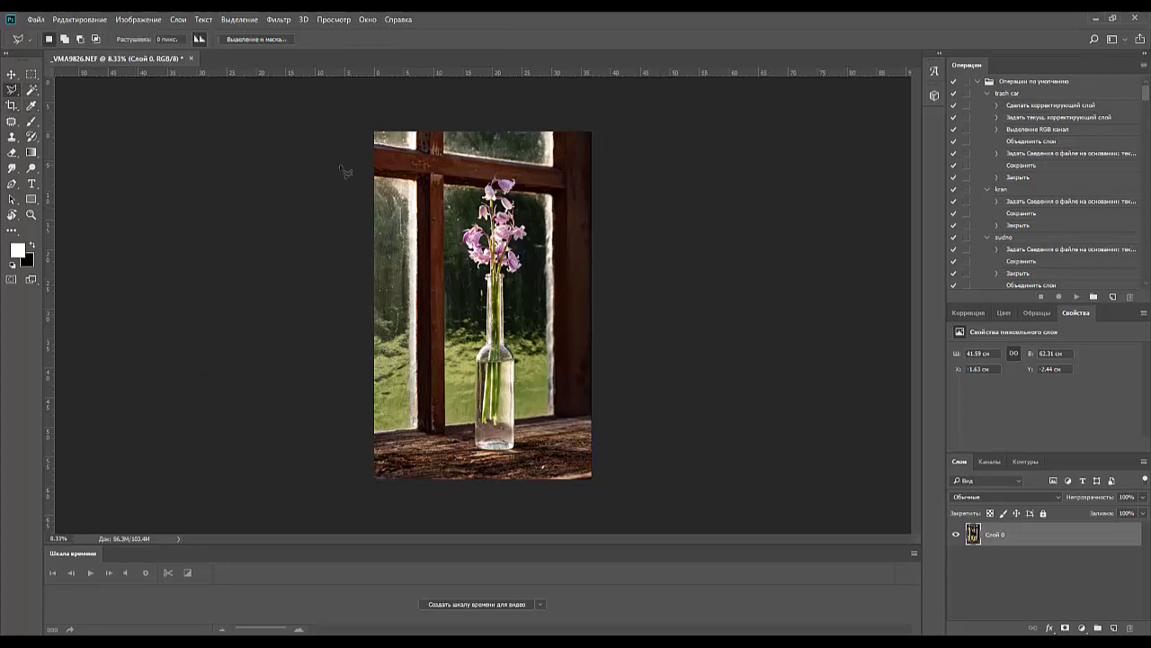
mouse_move(419, 184)
left_mouse_down()
mouse_move(426, 409)
mouse_move(422, 432)
mouse_move(381, 437)
mouse_move(379, 183)
mouse_move(426, 189)
mouse_move(418, 180)
left_mouse_up()
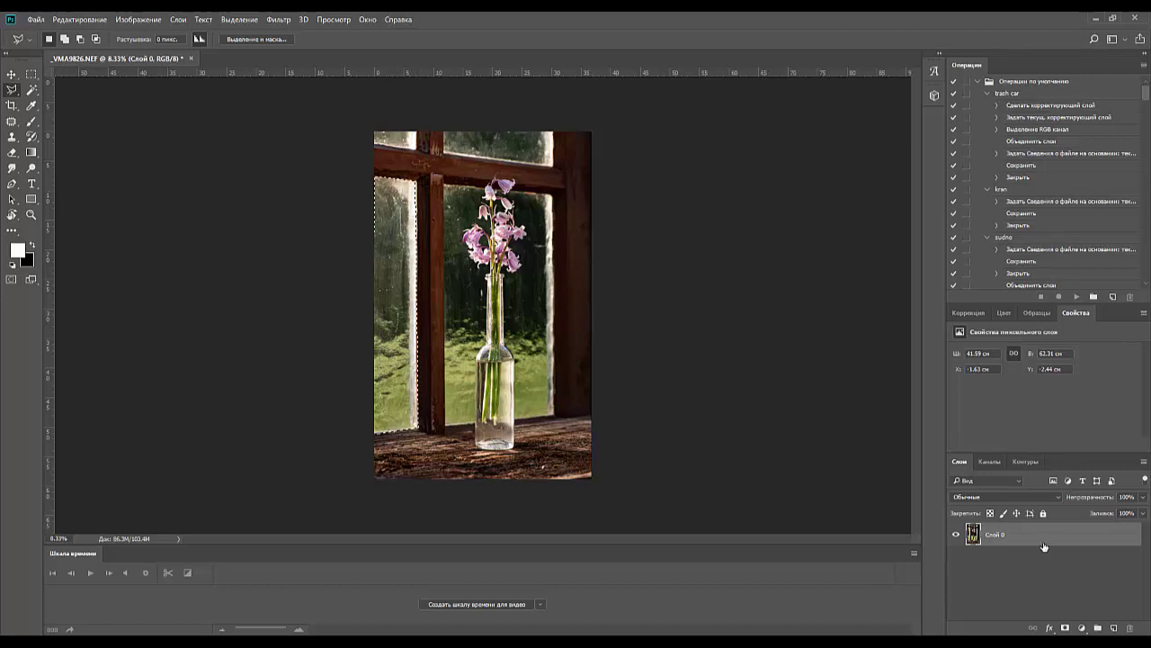
key("ctrl+shift+alt+n")
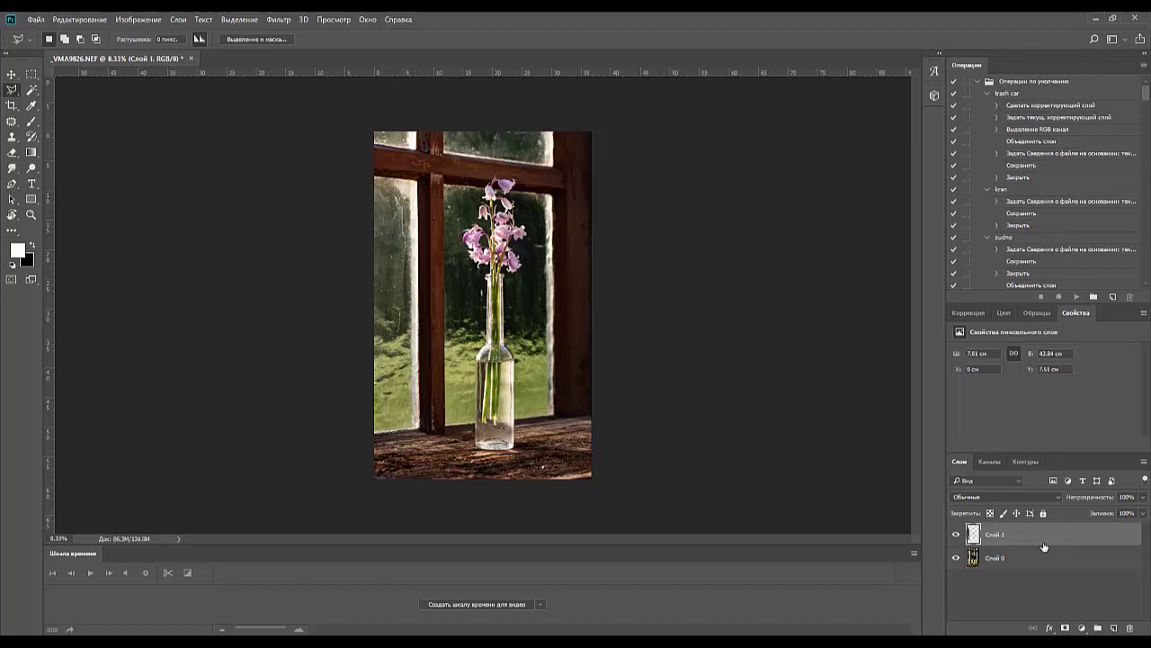
- Denoise the copied window pane with Topaz DeNoise 6 at an overall strength of about 0.59
left_click(278, 20)
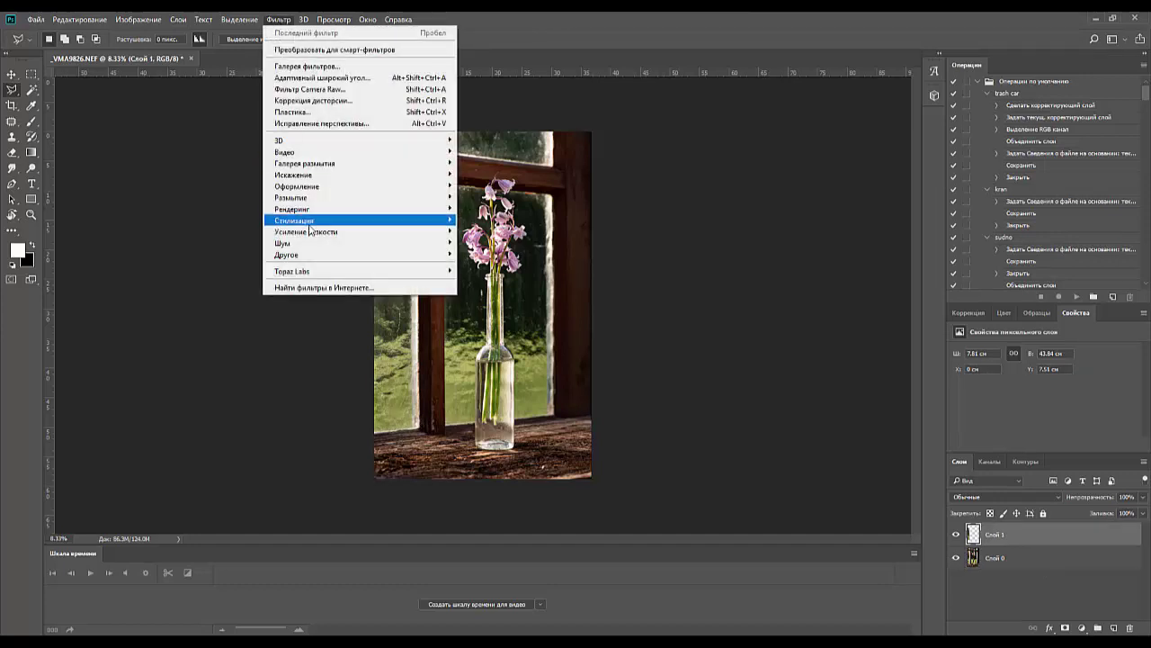
mouse_move(314, 271)
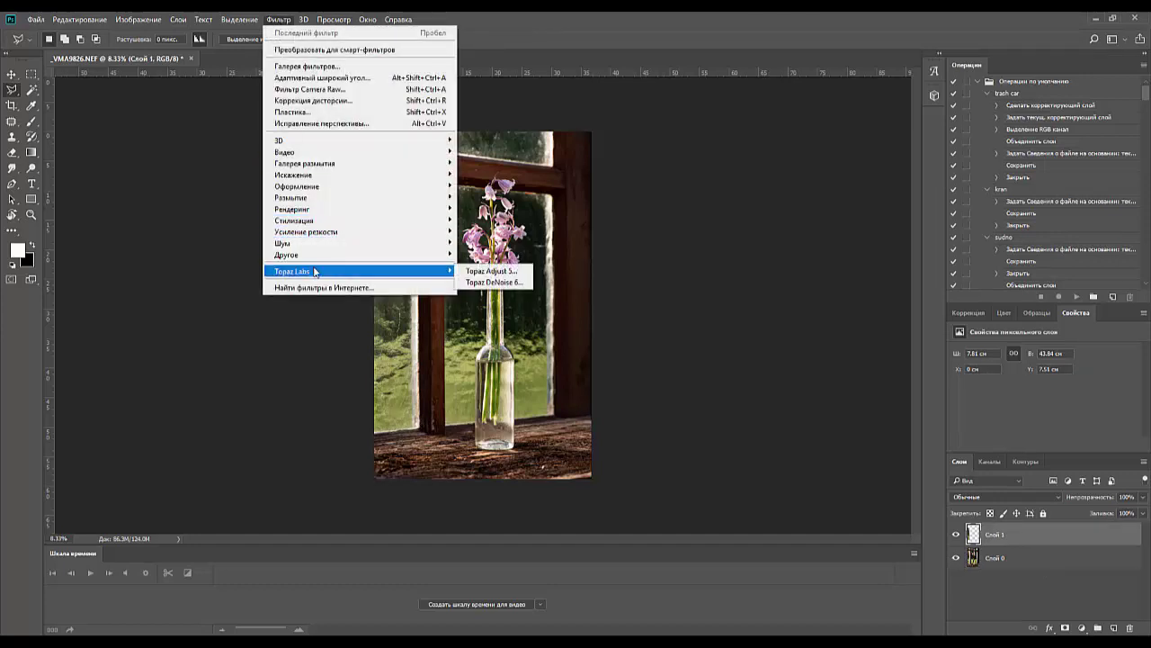
left_click(505, 282)
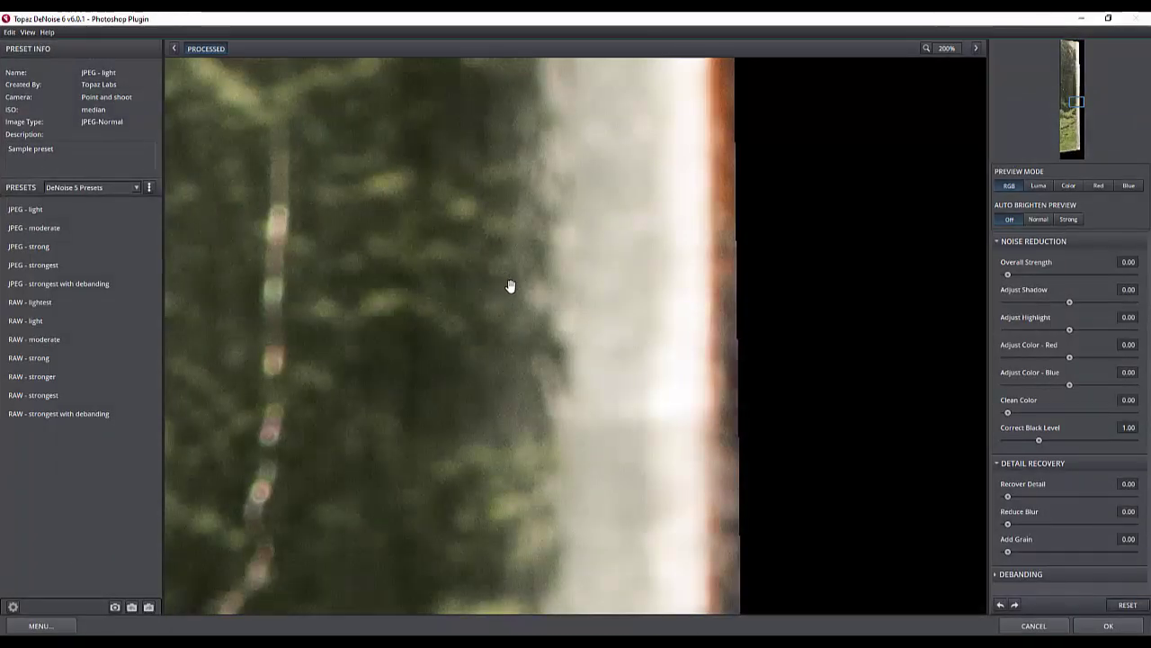
scroll(510, 286, "down", 2)
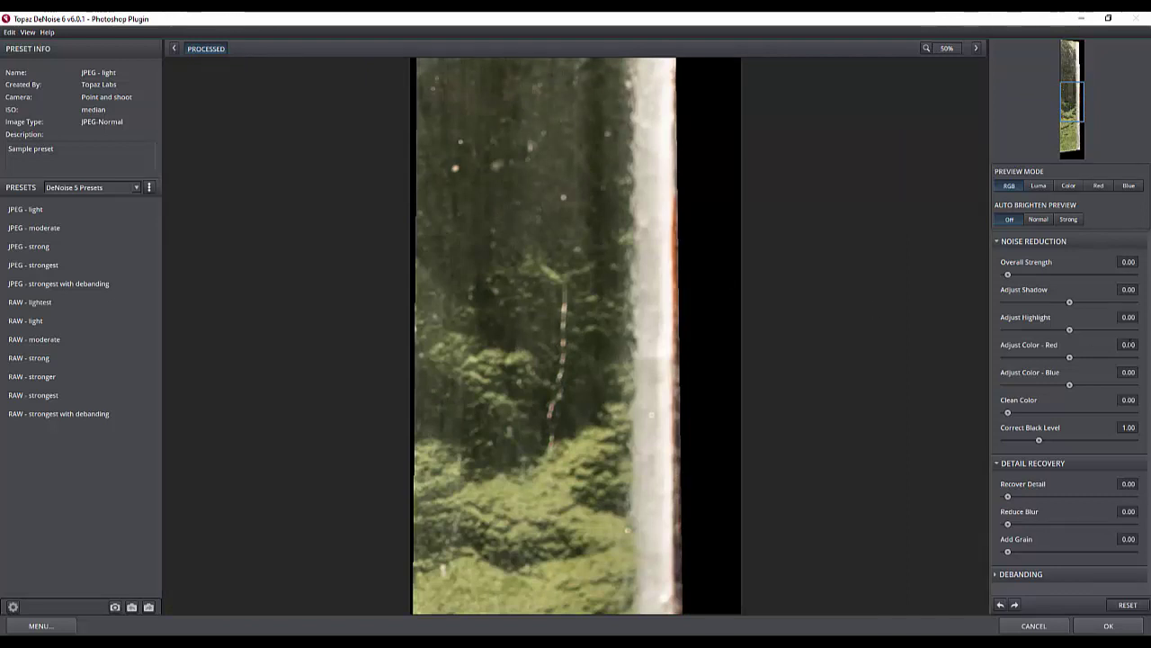
left_click(1072, 107)
left_click_drag(1068, 102, 1071, 135)
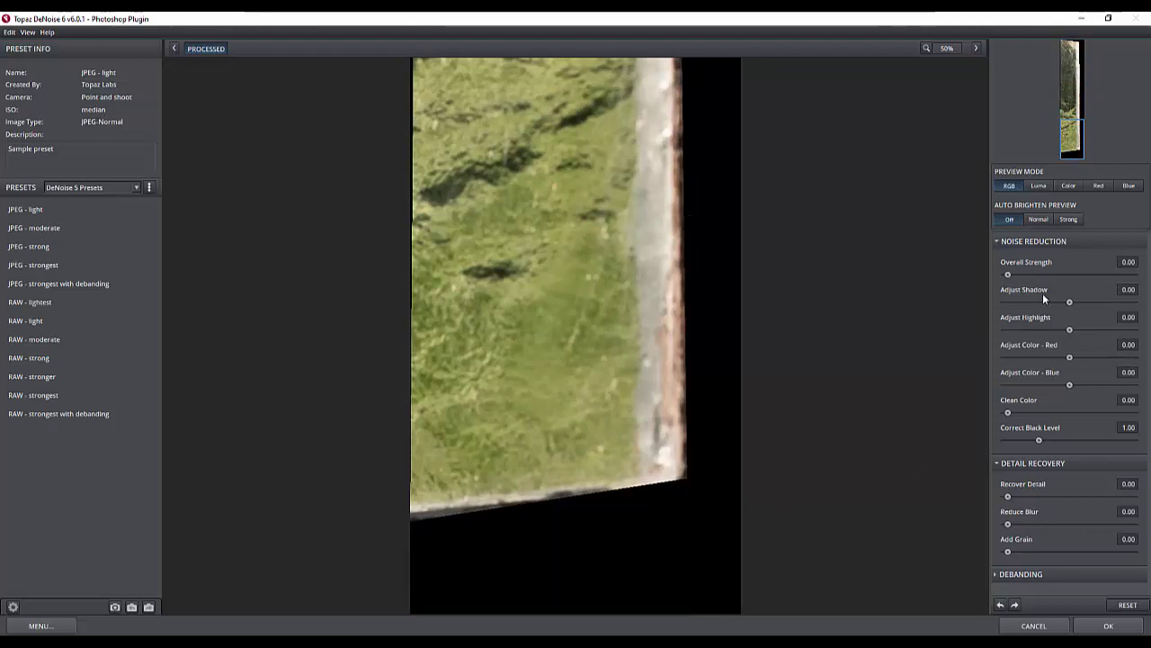
left_click_drag(1008, 276, 1094, 268)
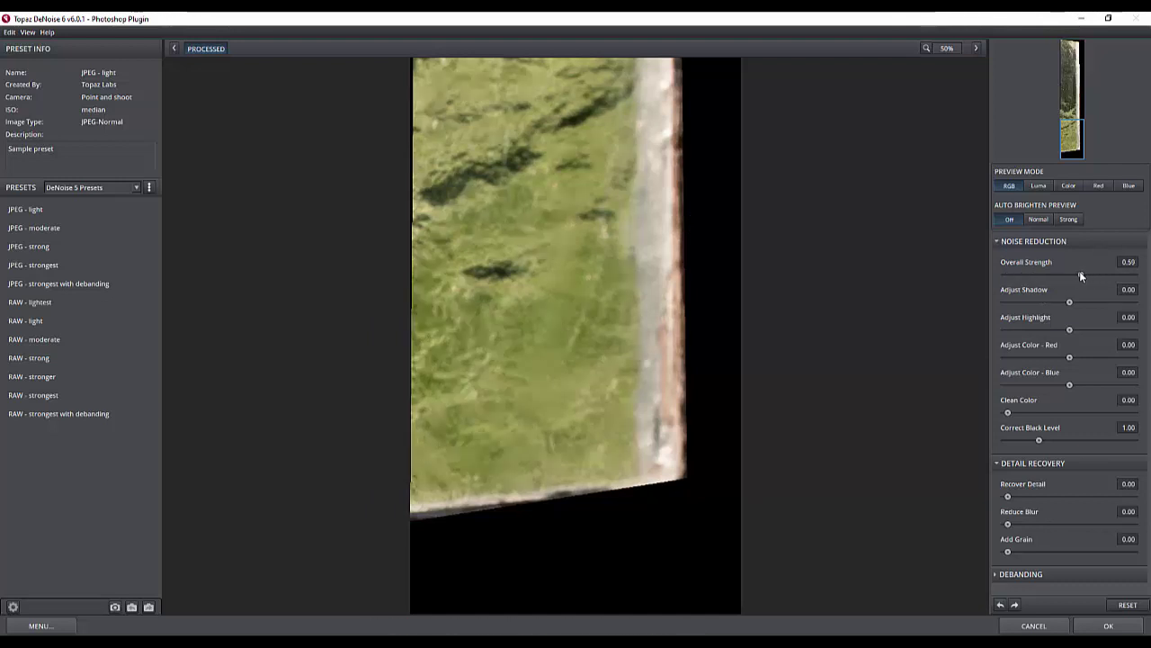
left_click(1110, 626)
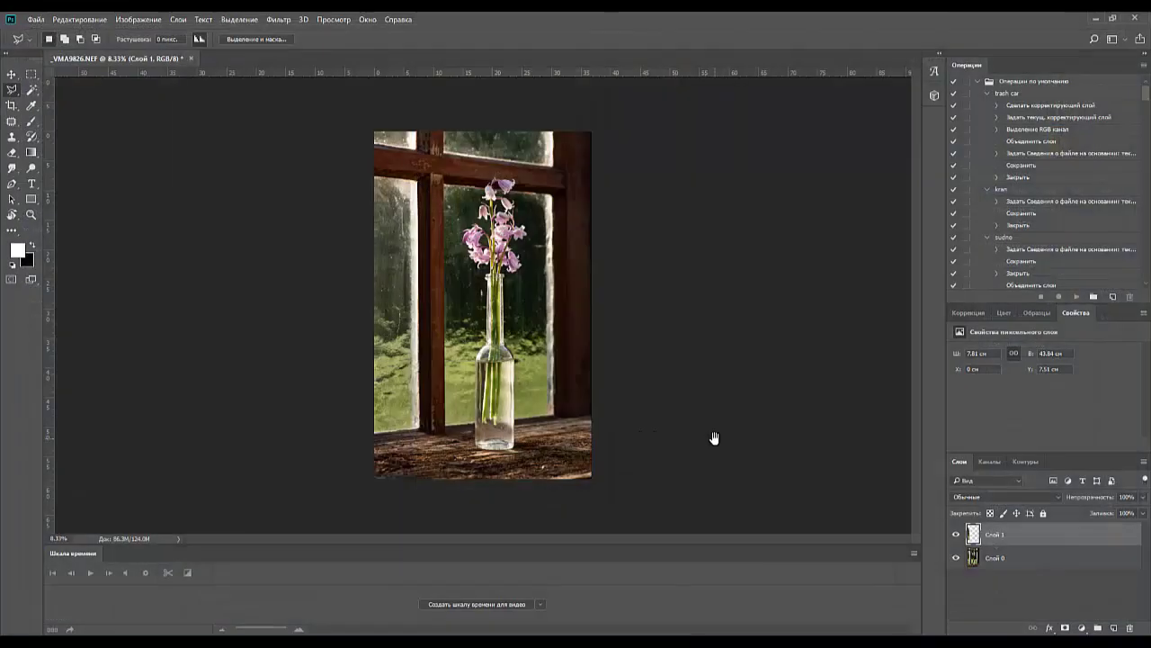
- Compare the photo with and without the denoised pane layer, and delete that layer
left_click(956, 535)
left_click(956, 535)
left_click(956, 535)
left_click(956, 535)
left_click(956, 535)
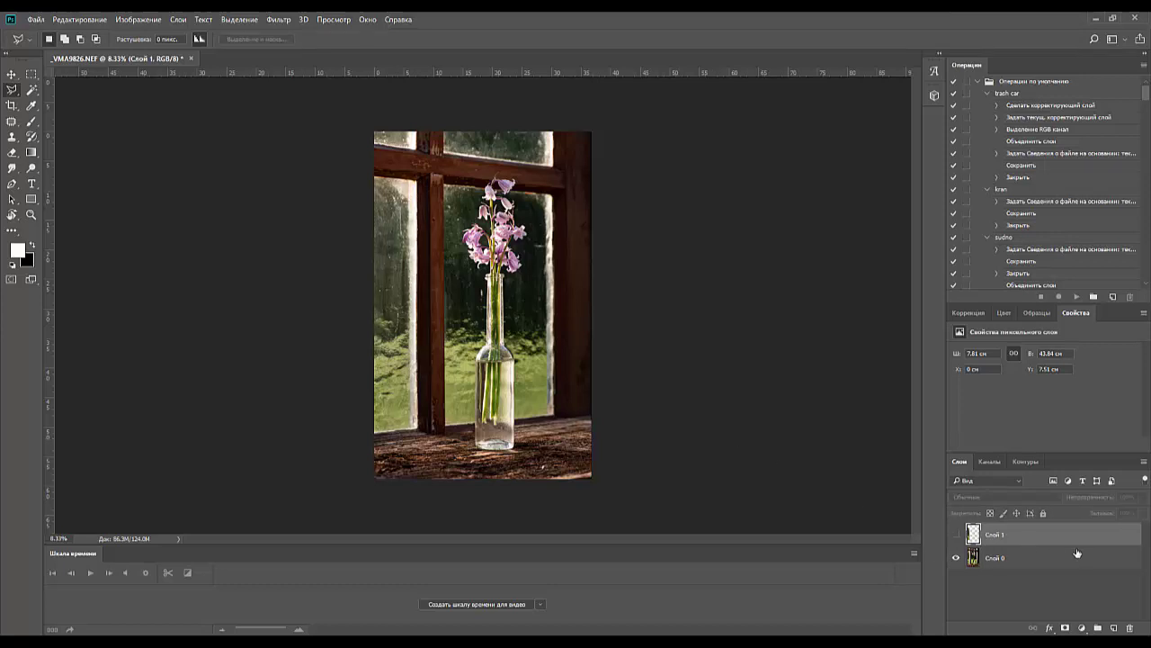
left_click_drag(1043, 535, 1130, 628)
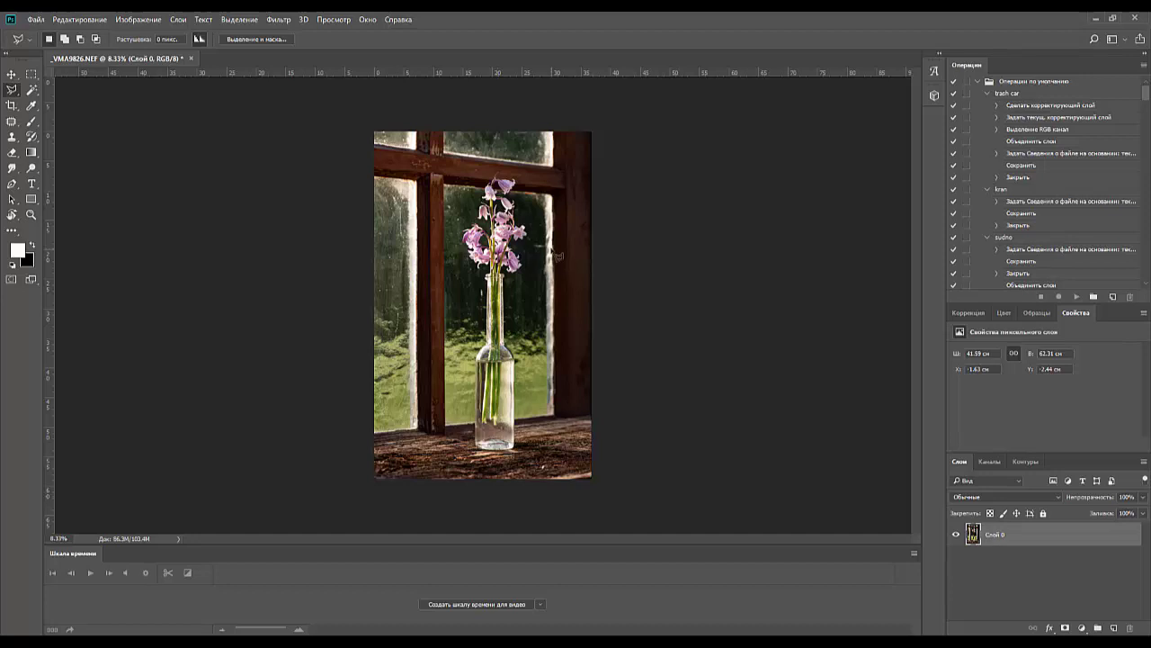
- Crop a thin strip off the lower edge of the photo, below the wooden sill
left_click(12, 105)
left_click_drag(483, 485, 483, 474)
left_click_drag(483, 476, 482, 476)
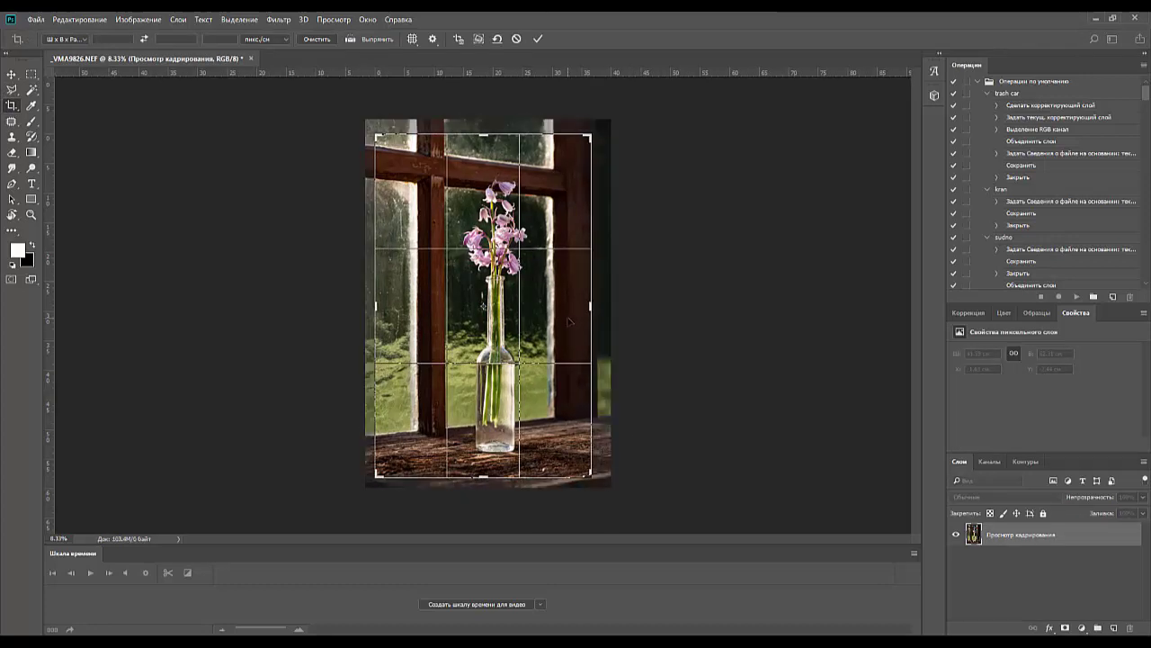
key("Return")
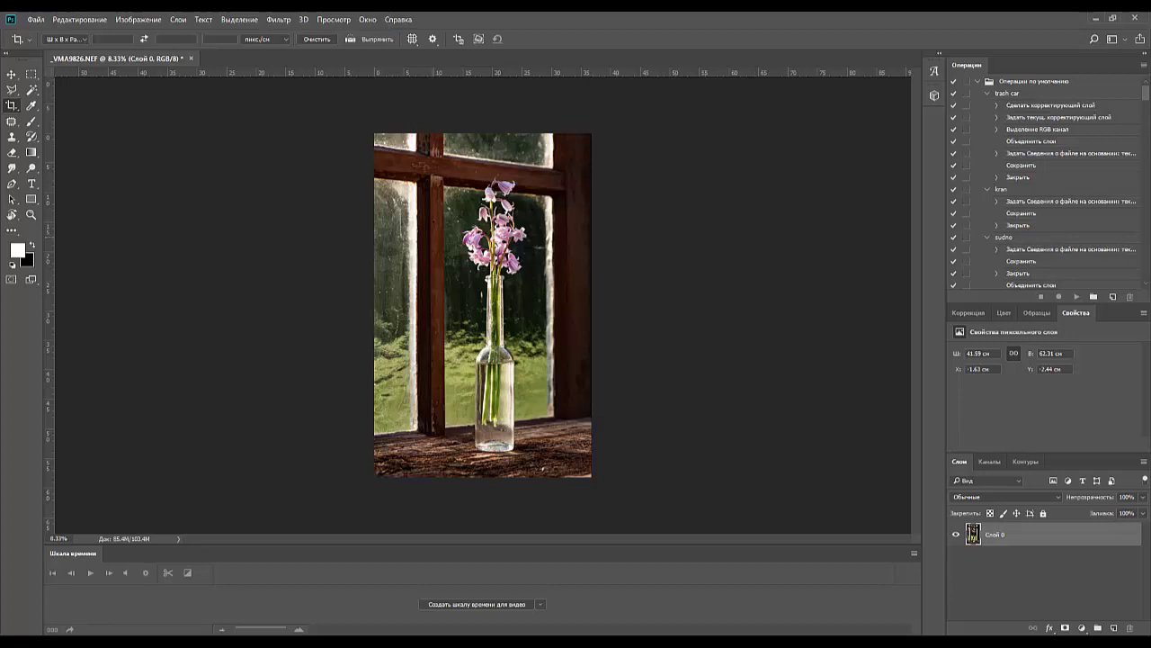
- Examine the flowers, stems and bottle neck at 100% magnification, and review the whole photo
double_click(30, 215)
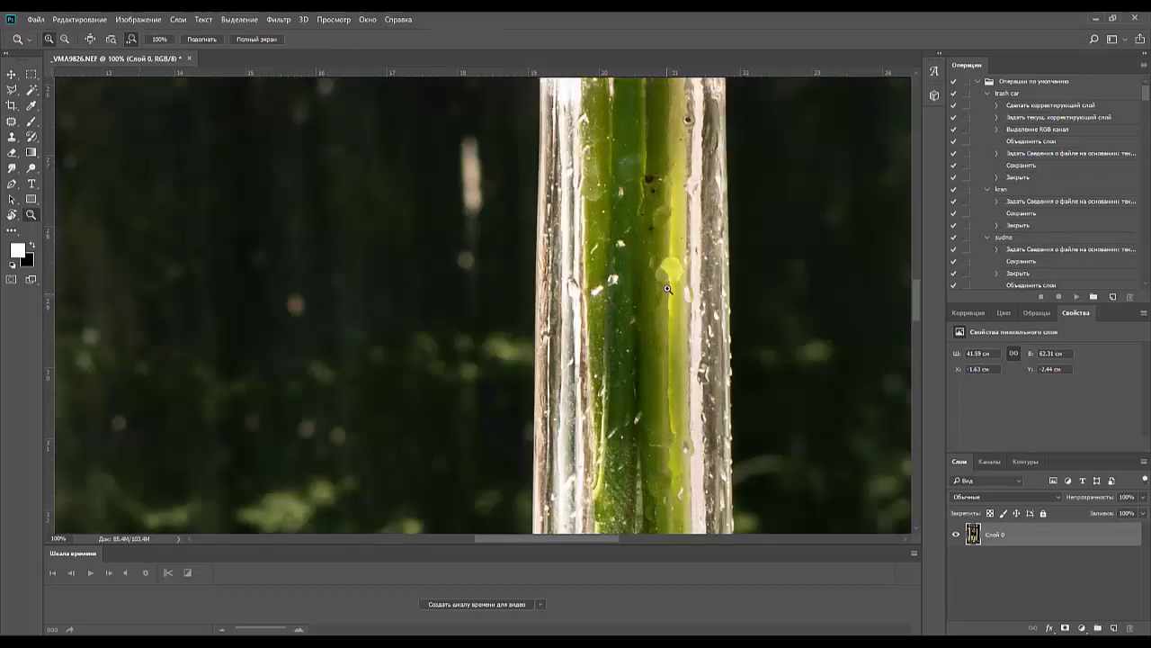
left_click_drag(645, 221, 615, 573)
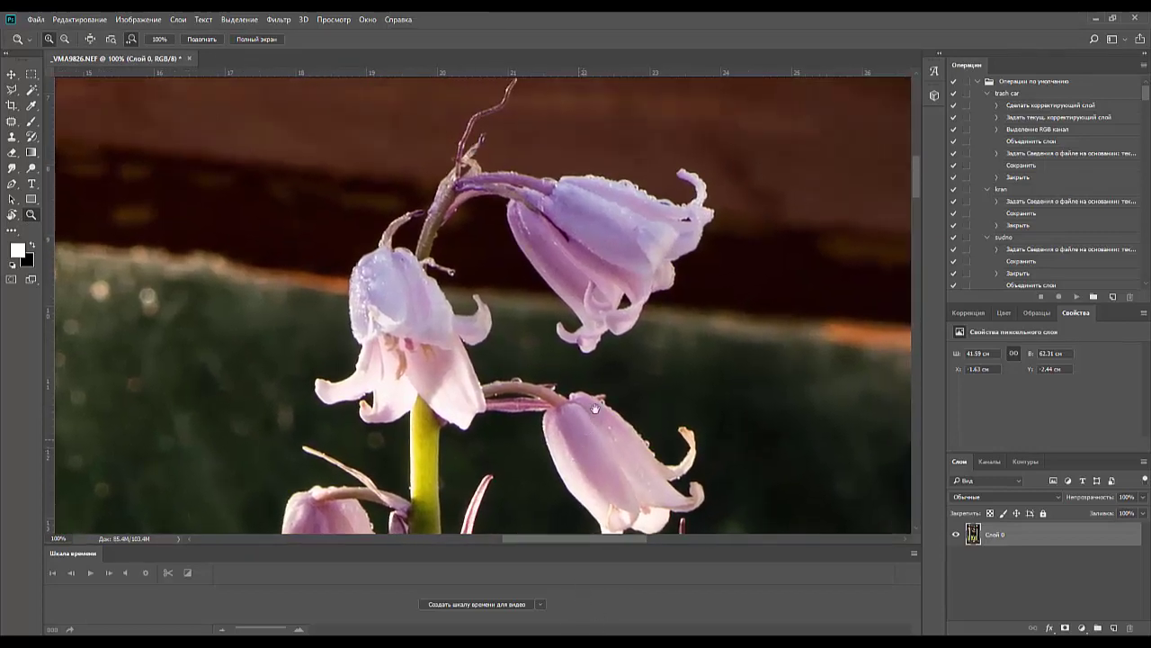
left_click_drag(593, 409, 514, 201)
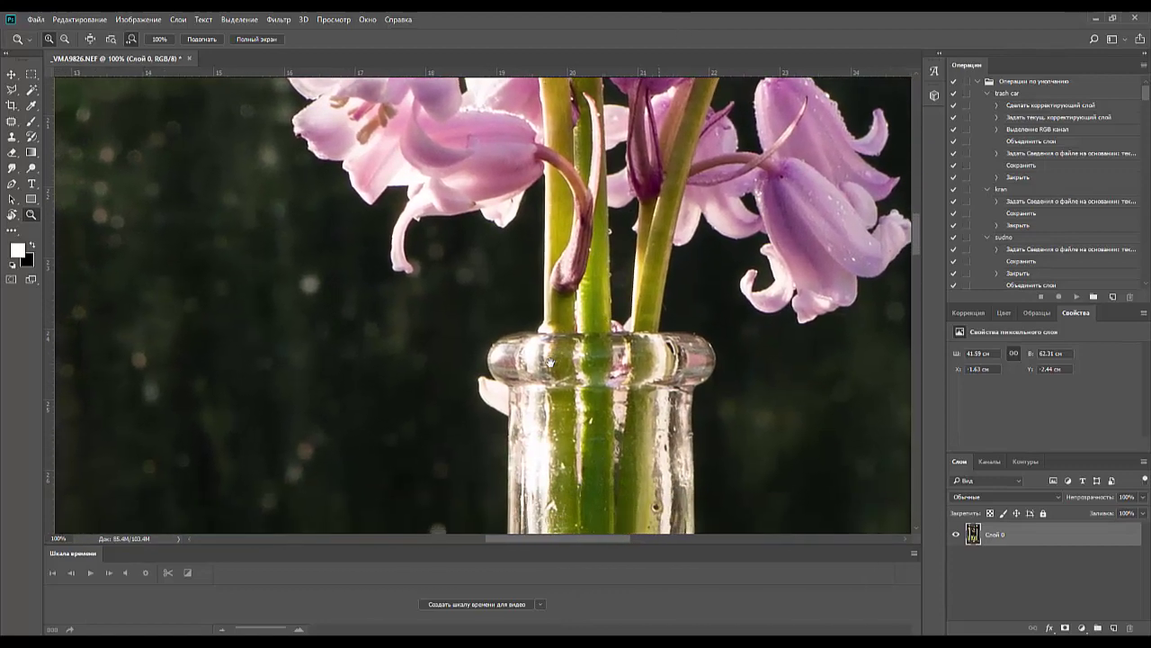
key("ctrl+minus")
key("ctrl+minus")
key("ctrl+minus")
key("ctrl+minus")
key("ctrl+minus")
key("ctrl+minus")
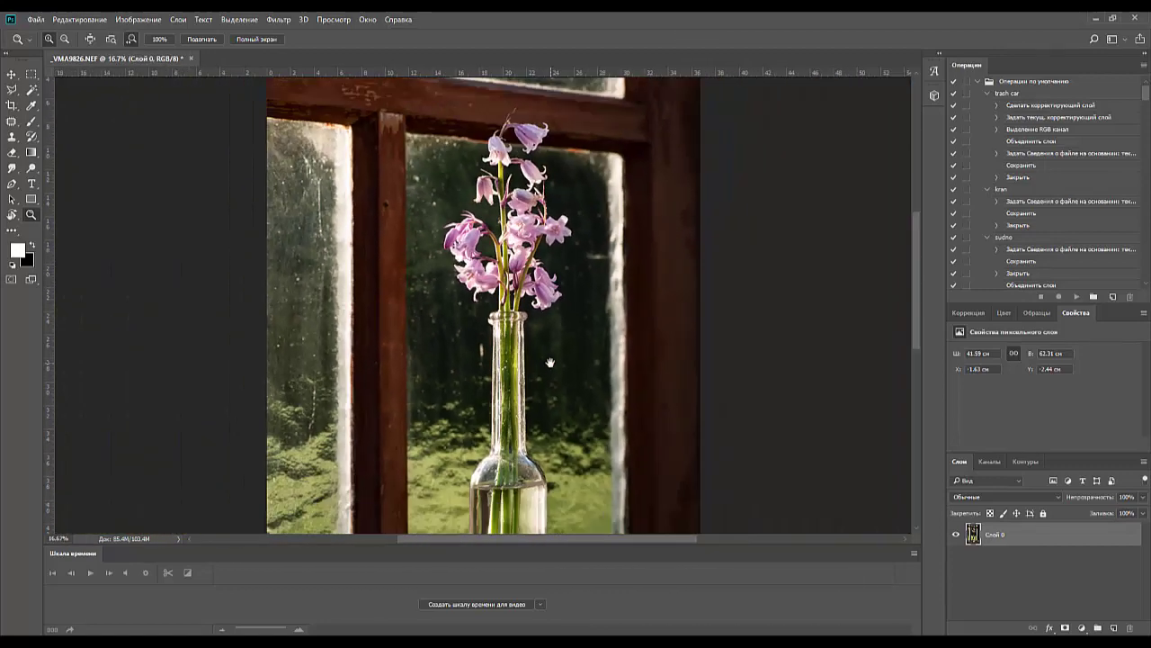
key("ctrl+minus")
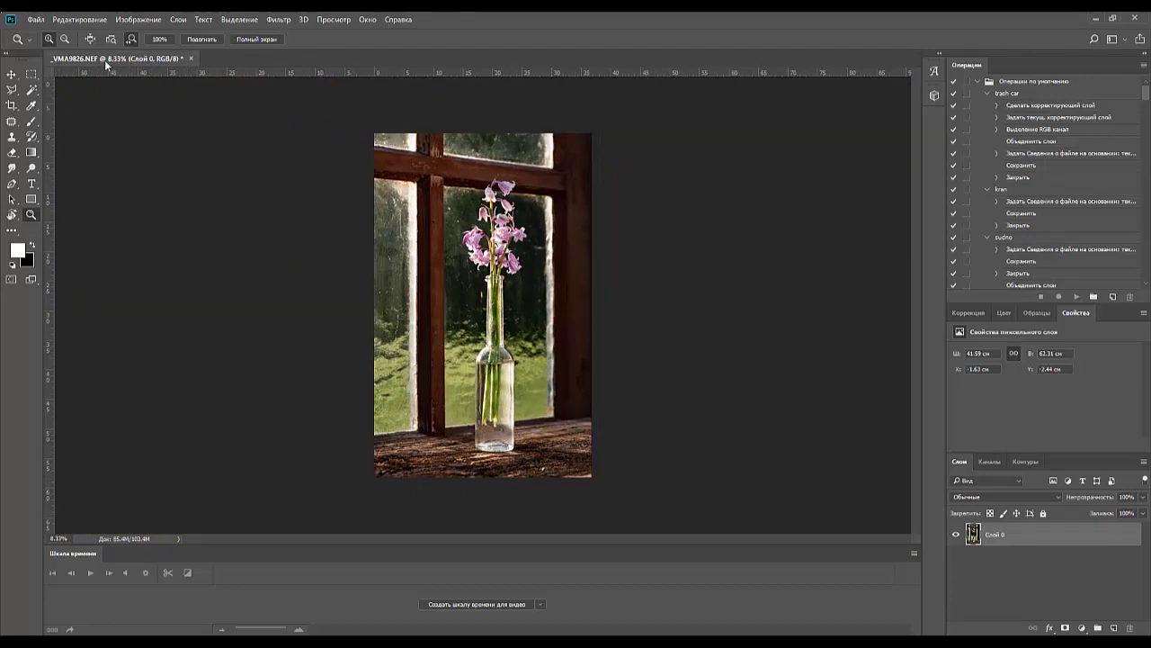
left_click(36, 20)
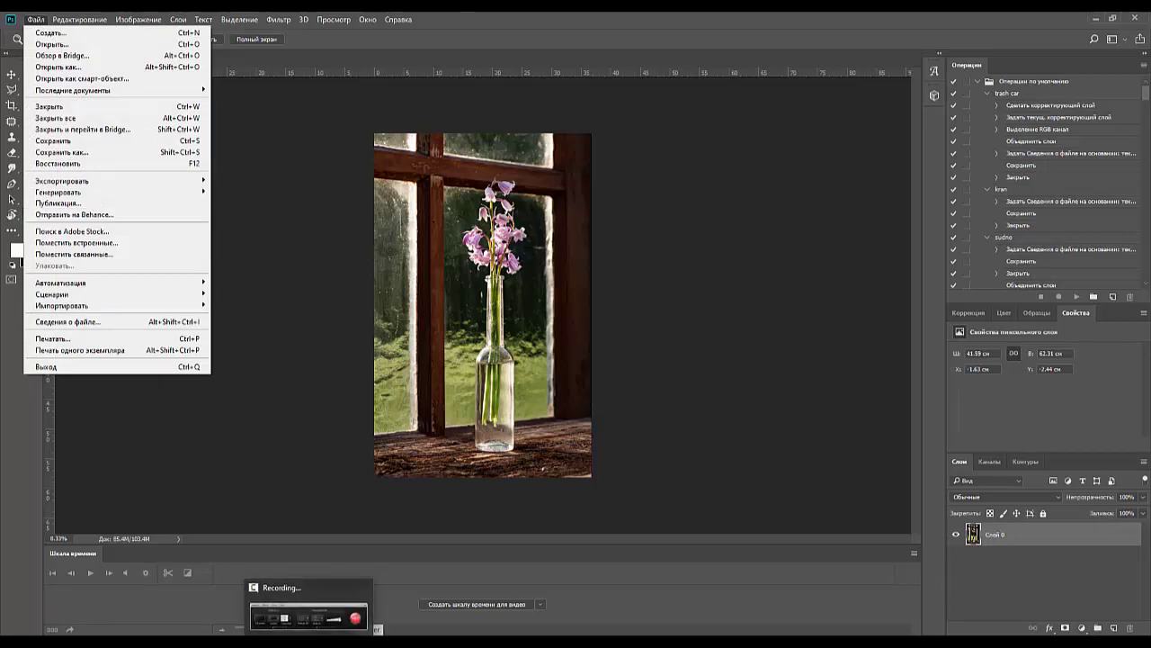
key("F9")
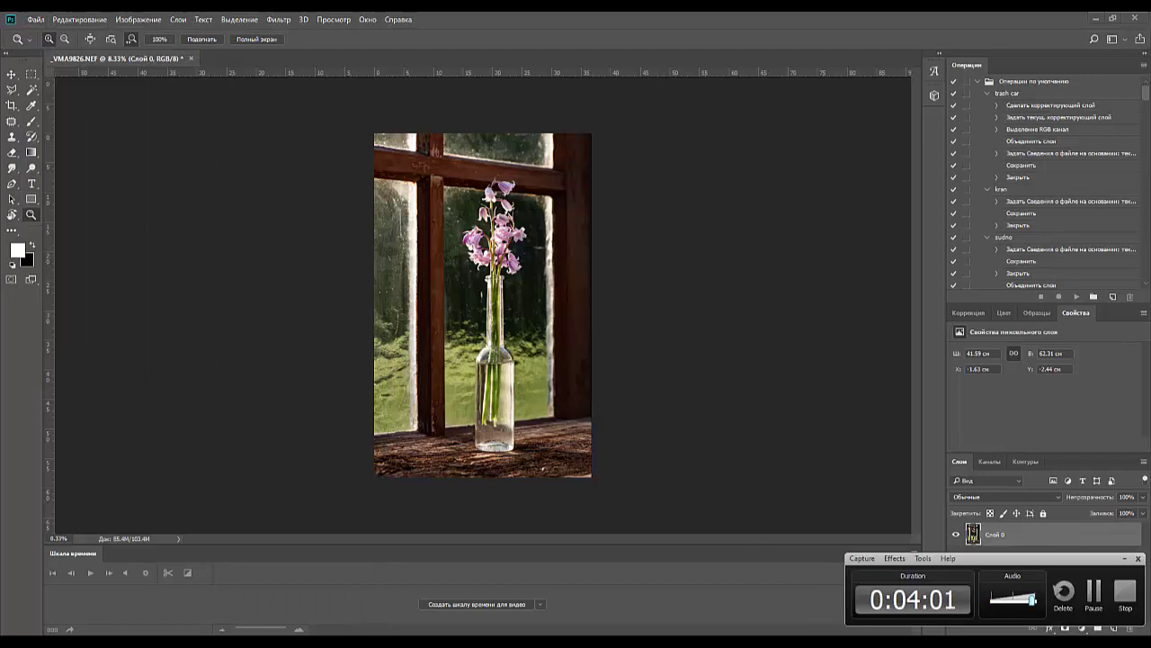
left_click(1089, 596)
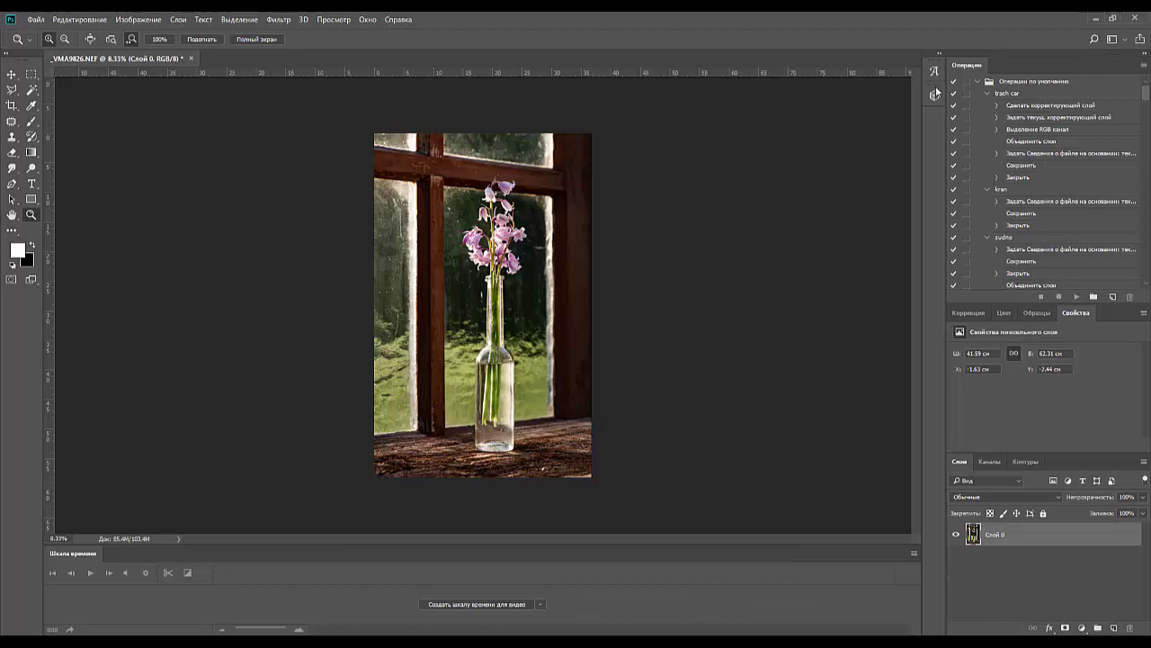
- Add a Black & White adjustment layer over the photo with reds at 161, yellows at 89 and greens at 217
left_click(969, 313)
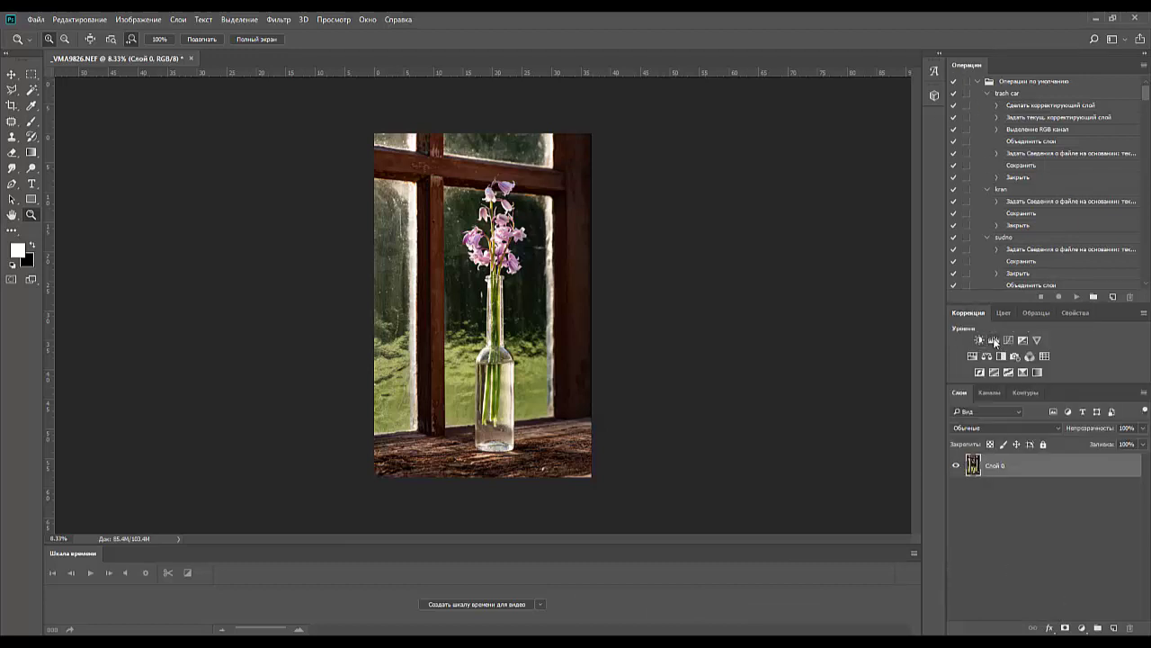
left_click(1000, 356)
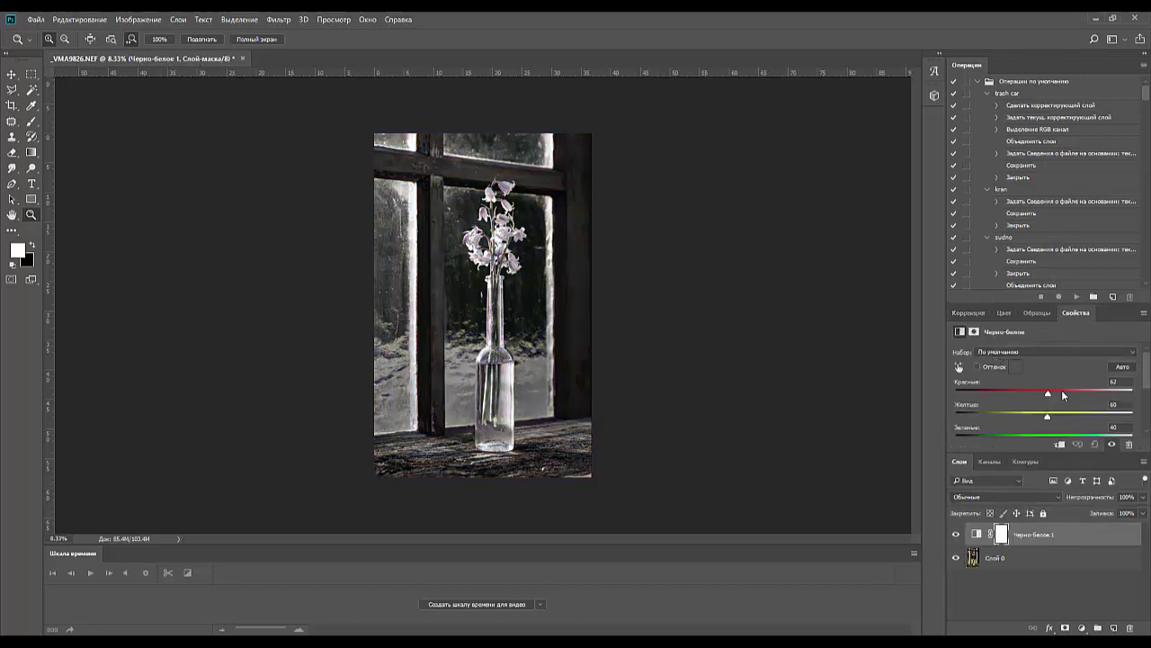
mouse_move(1063, 396)
left_mouse_down()
mouse_move(1098, 388)
mouse_move(1059, 390)
mouse_move(1083, 389)
mouse_move(1045, 418)
mouse_move(1085, 415)
mouse_move(1059, 413)
left_mouse_up()
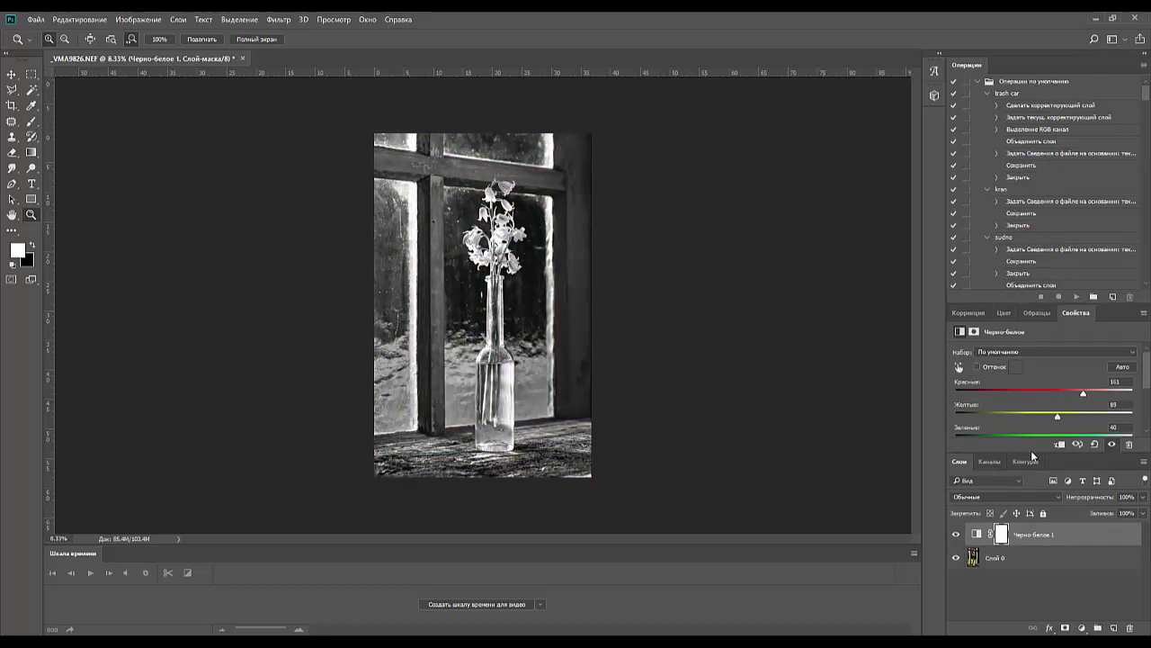
left_click(1088, 438)
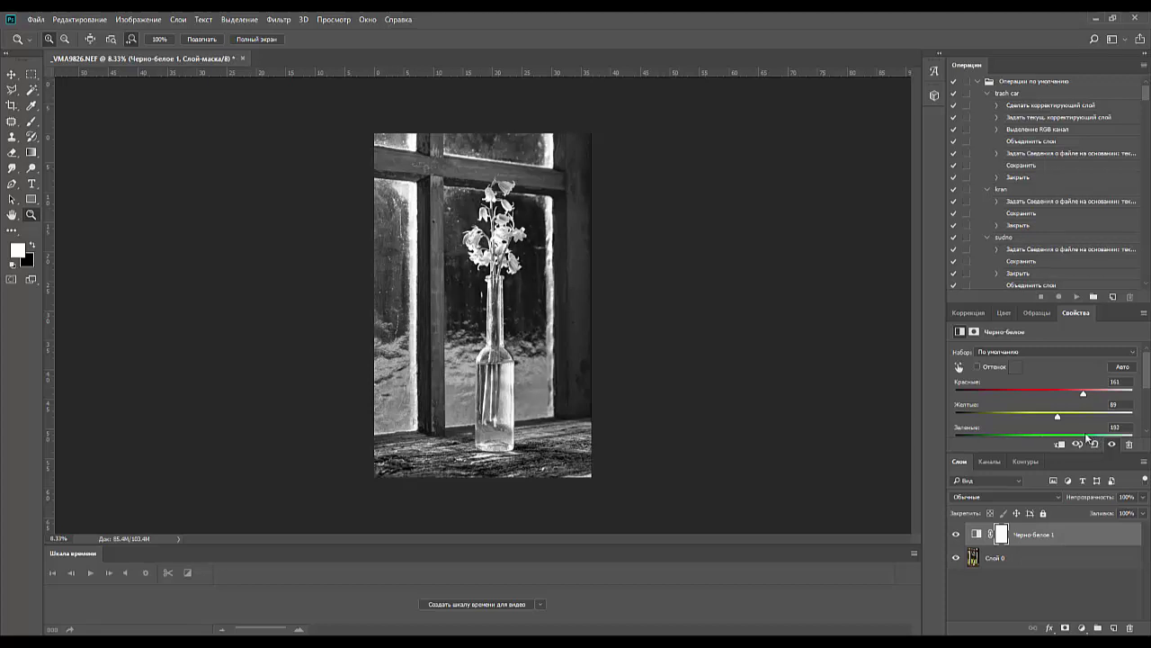
mouse_move(1087, 437)
left_mouse_down()
mouse_move(1029, 432)
mouse_move(1102, 435)
left_mouse_up()
left_click(1039, 539)
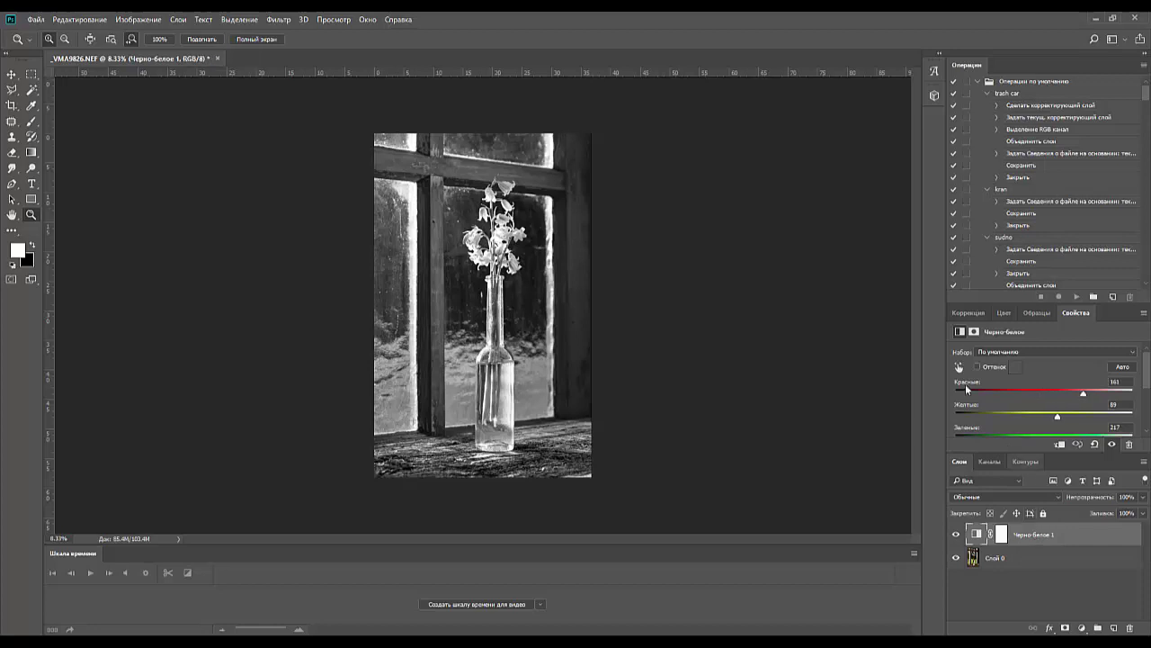
- Add a Levels adjustment layer above the Black & White layer and raise its black point slightly to deepen the shadows
left_click(970, 312)
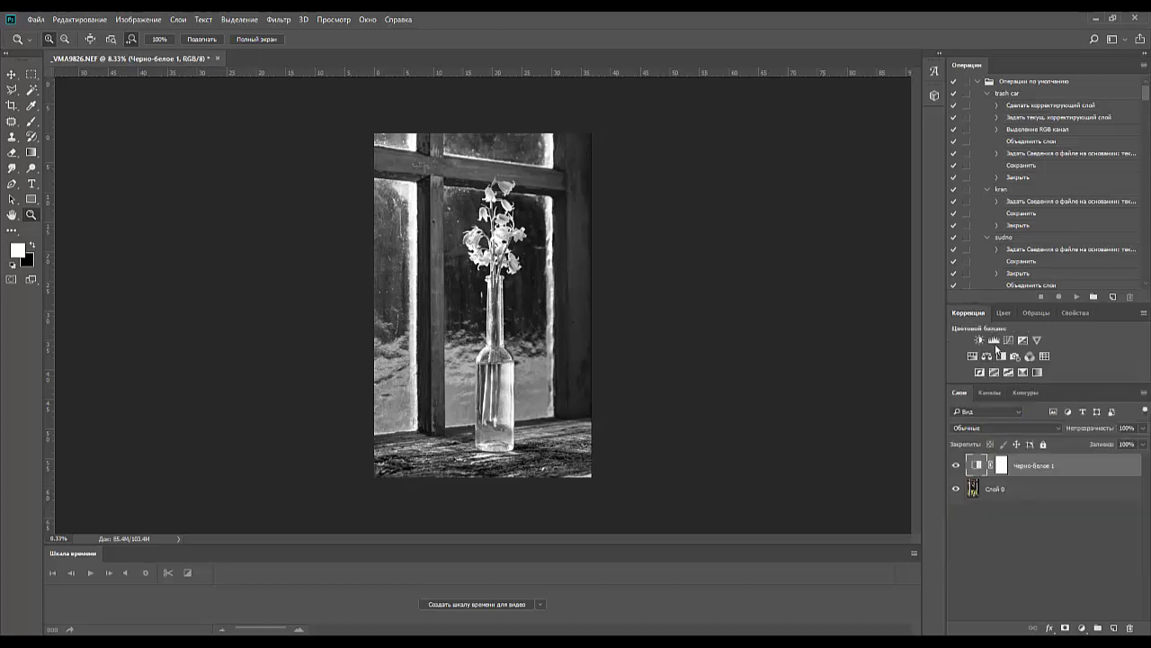
left_click(994, 339)
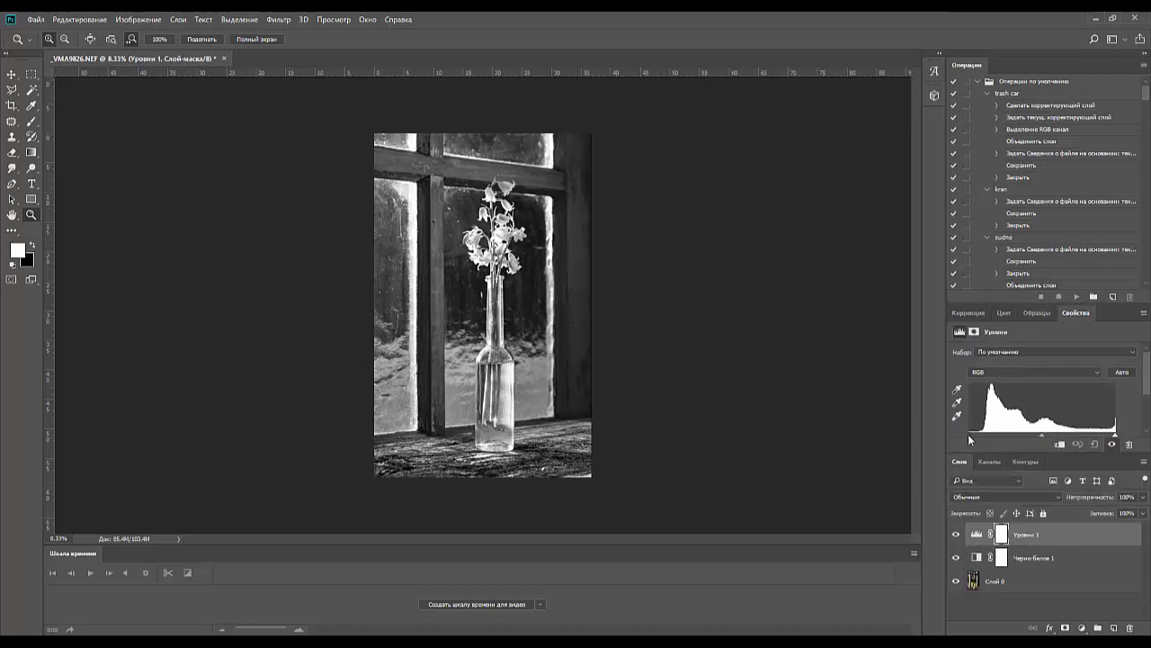
mouse_move(968, 434)
left_mouse_down()
mouse_move(980, 431)
mouse_move(971, 430)
left_mouse_up()
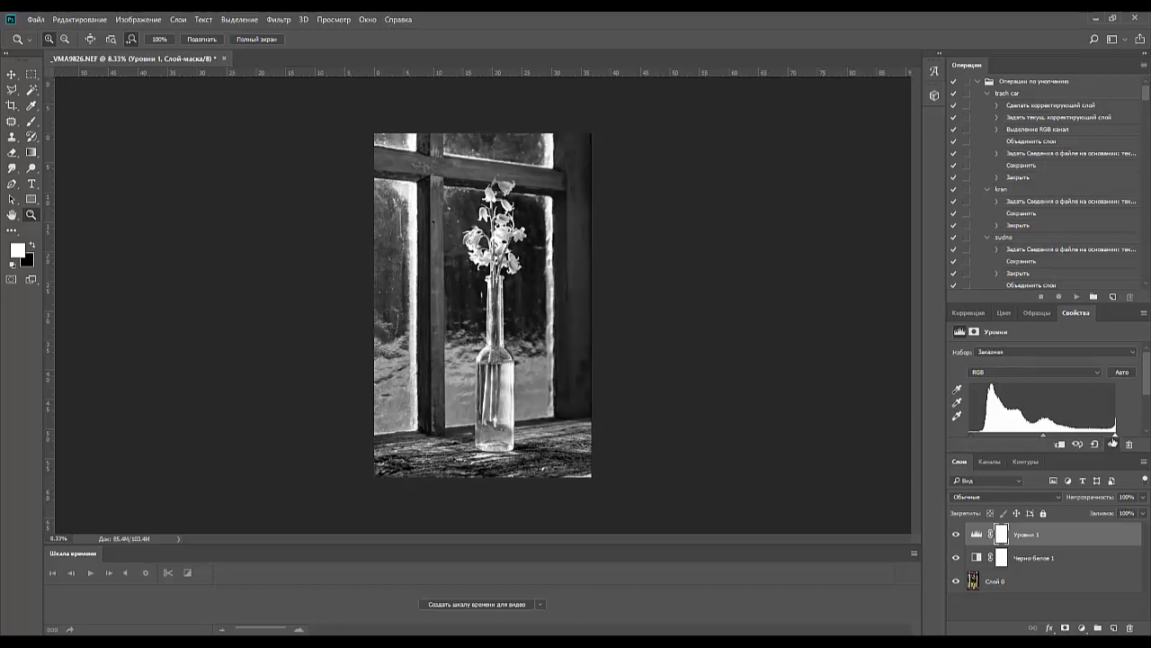
mouse_move(1116, 436)
left_mouse_down()
mouse_move(1087, 437)
mouse_move(1125, 432)
left_mouse_up()
left_click_drag(979, 437, 950, 440)
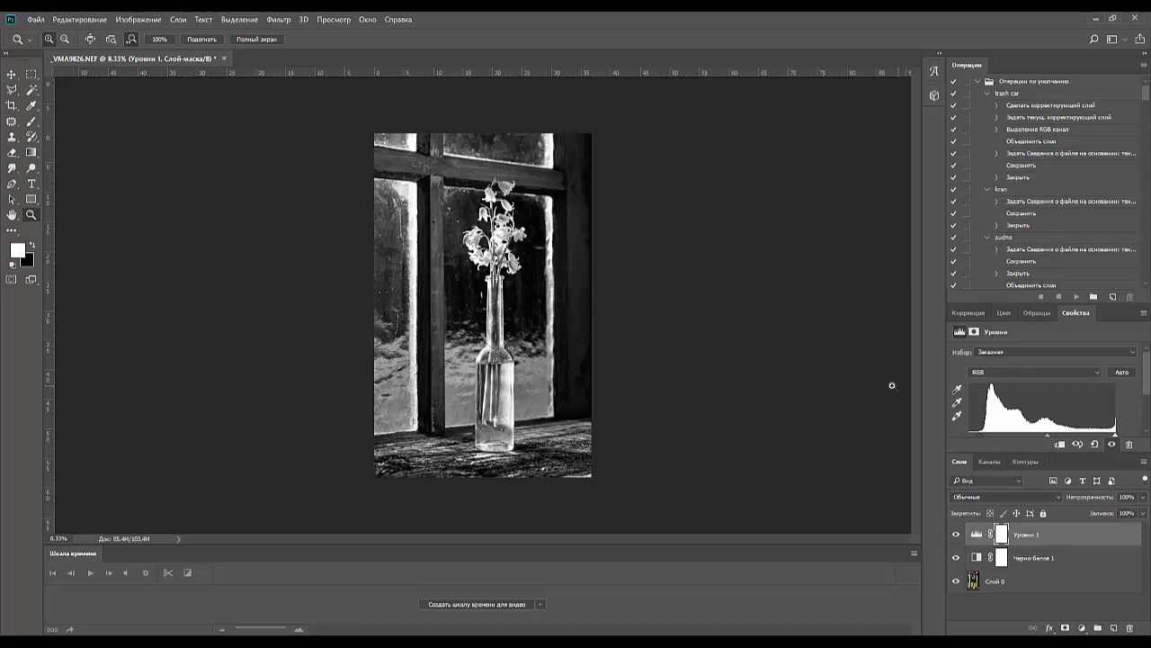
- Crop a thin strip off the upper edge of the photo, above the window's crossbar
left_click(12, 105)
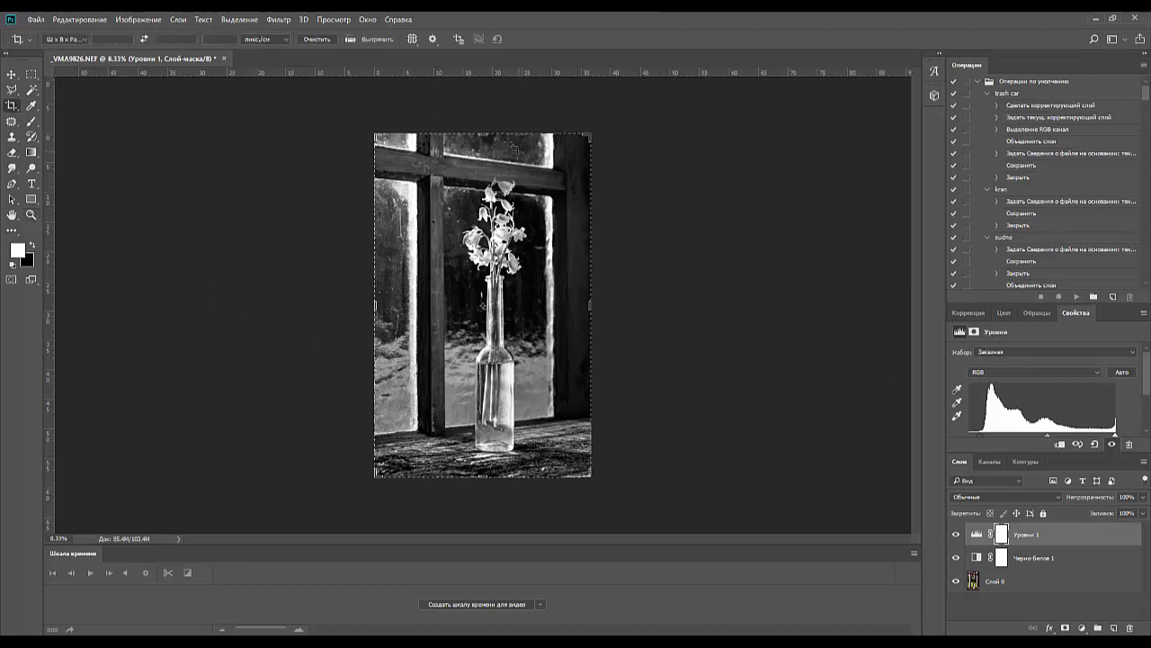
left_click_drag(482, 134, 476, 142)
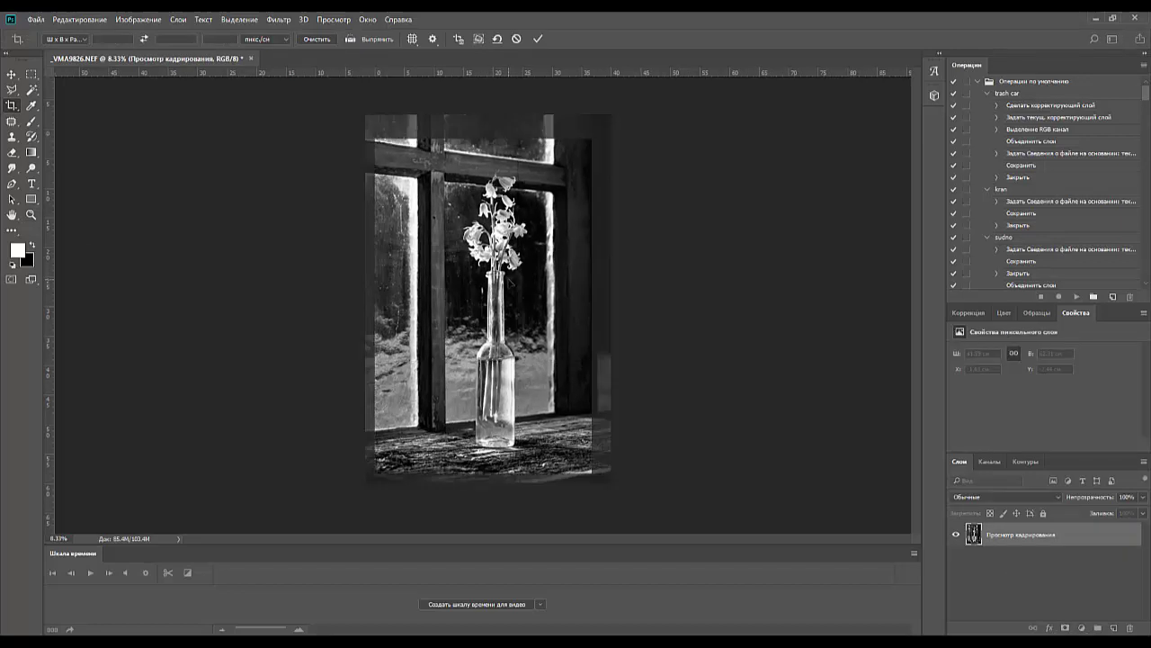
key("Return")
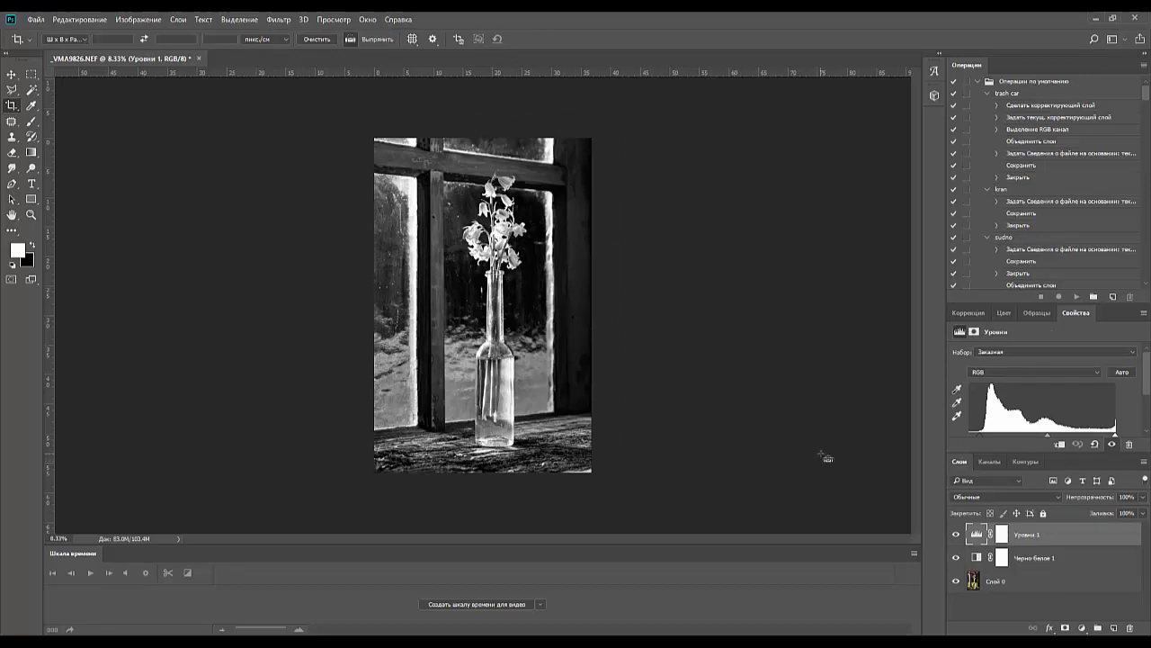
- Start a Save for Web JPEG export and choose the blumen folder inside Fotos on drive D as its destination
key("ctrl+alt+shift+s")
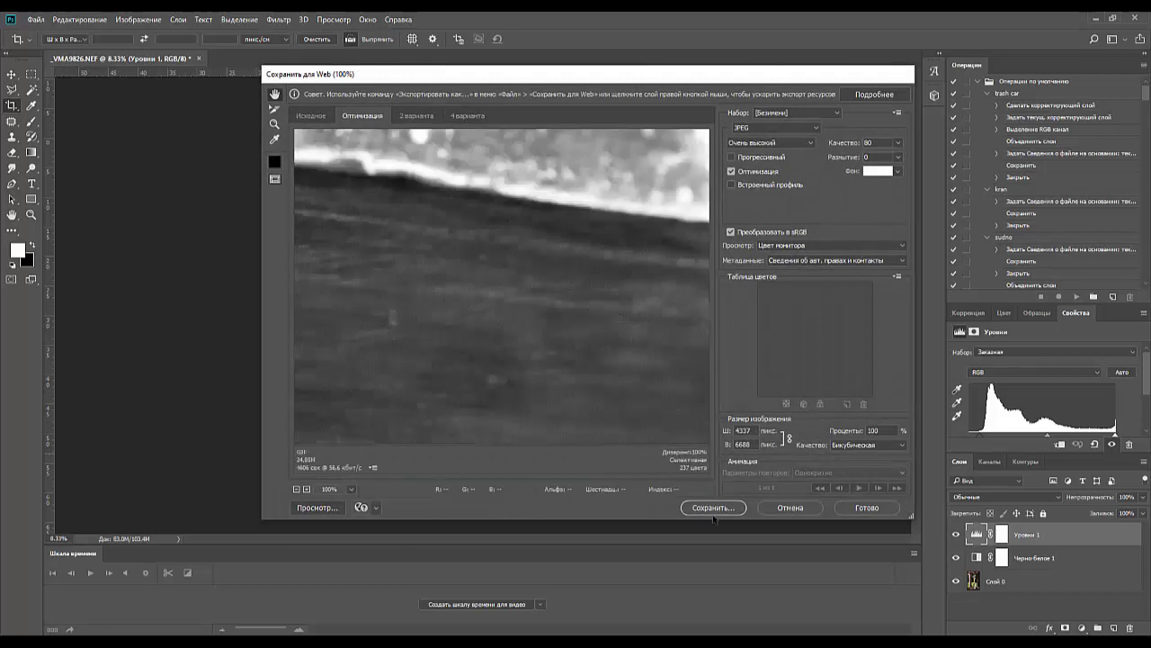
left_click(713, 507)
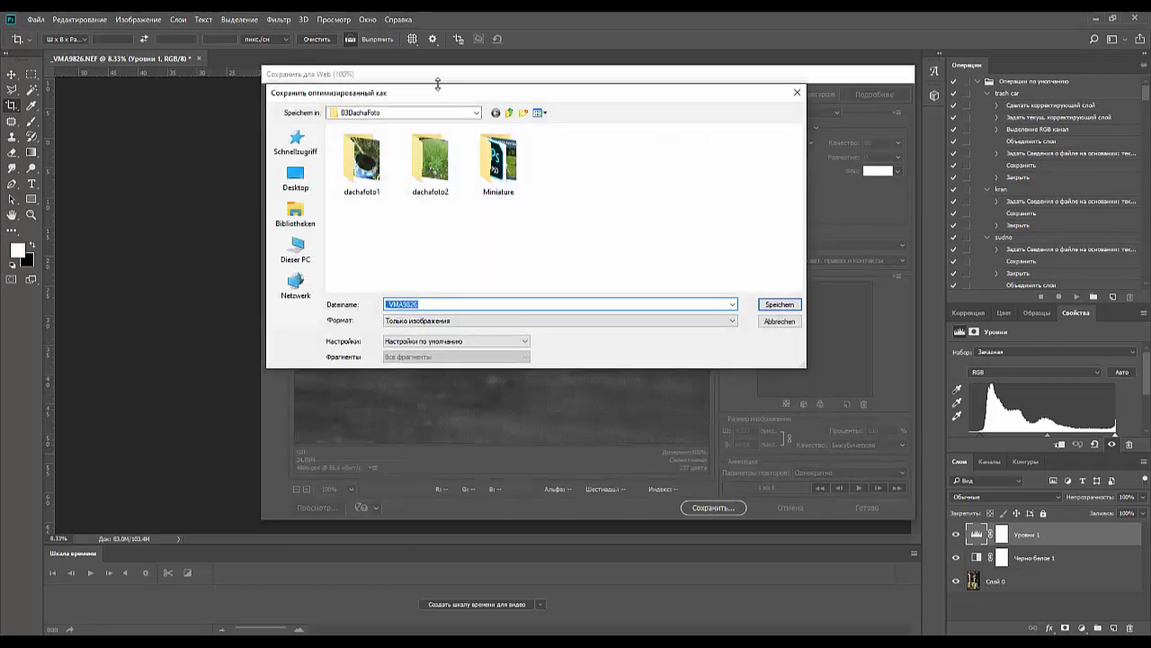
left_click(509, 113)
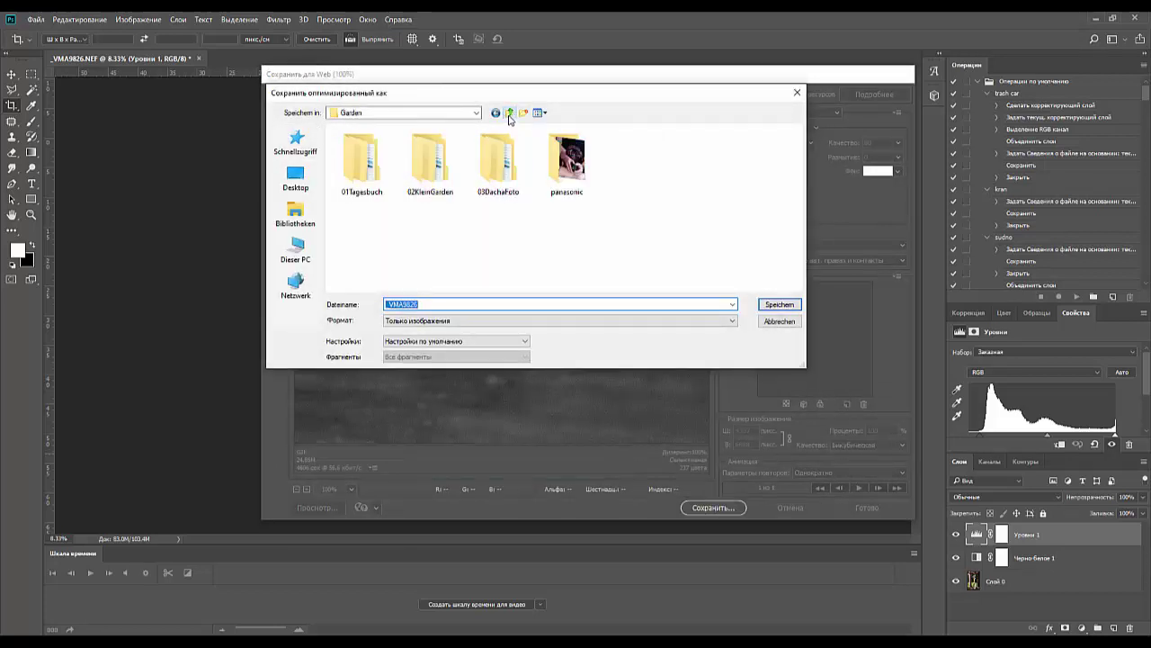
left_click(509, 113)
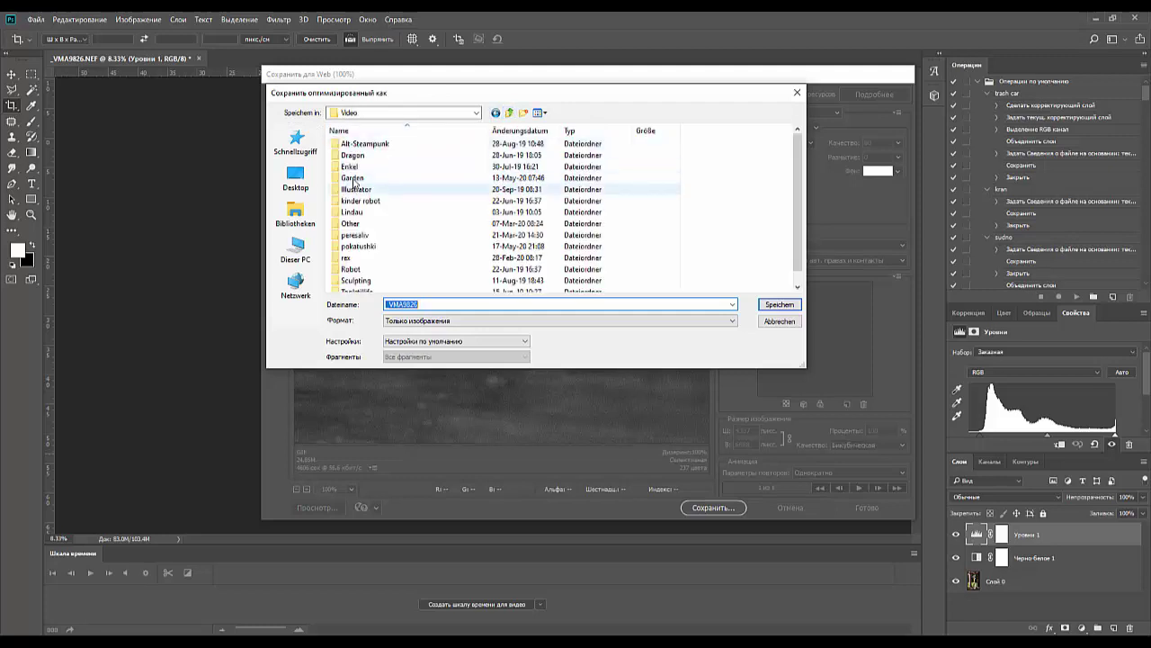
left_click(509, 114)
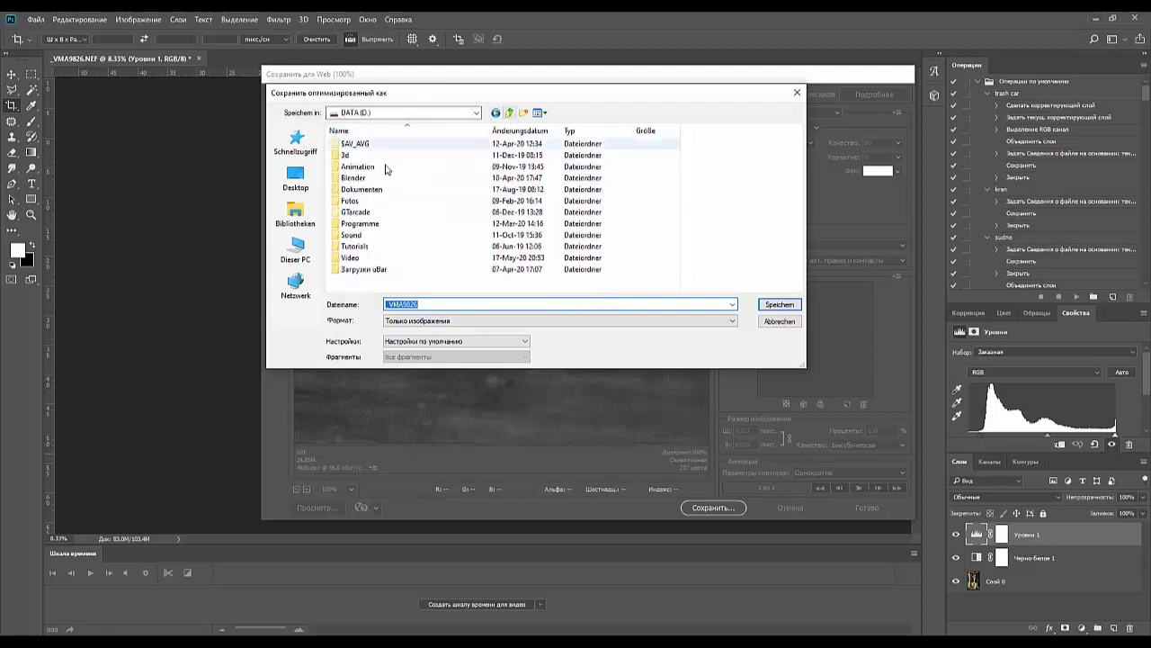
double_click(350, 205)
double_click(429, 165)
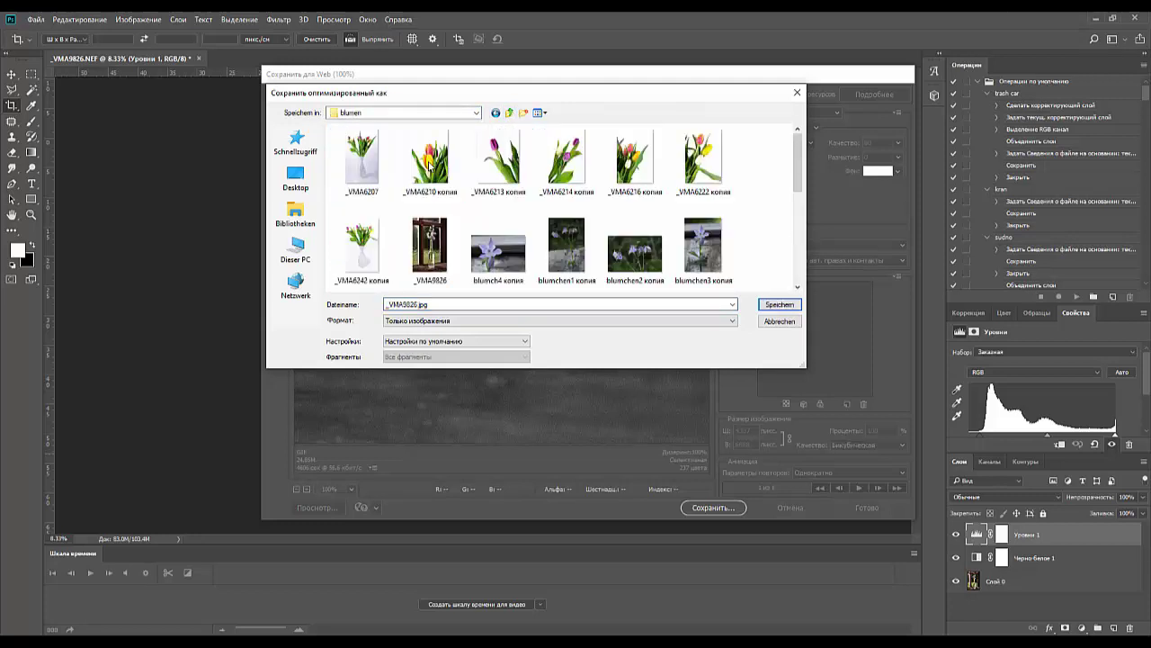
scroll(601, 233, "down", 5)
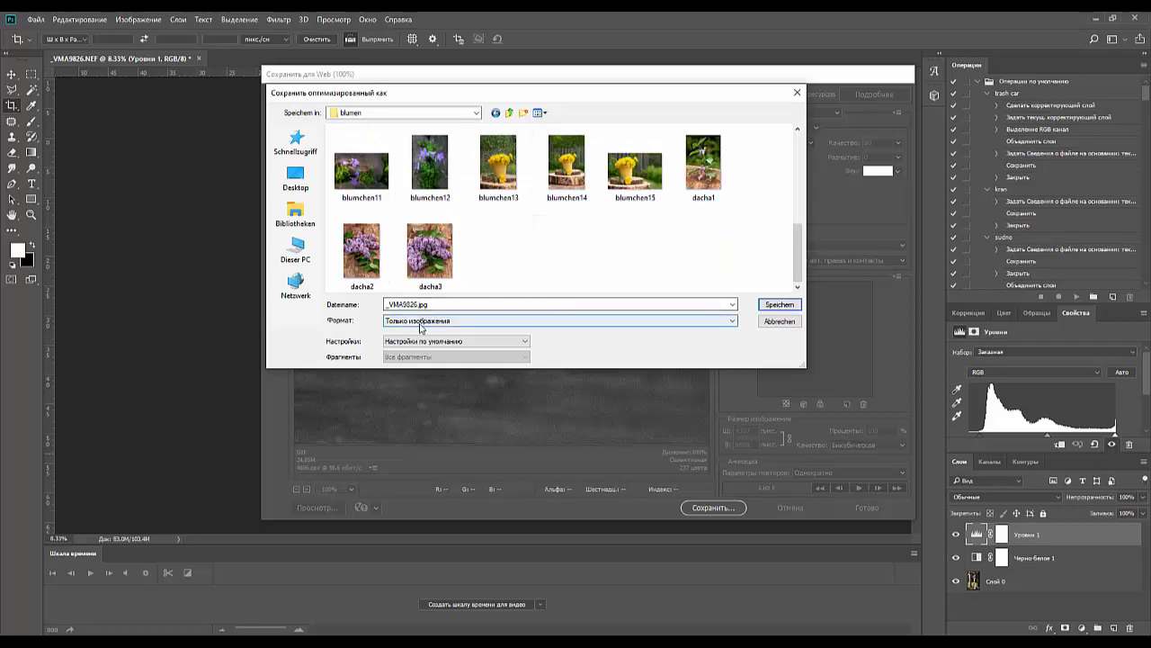
- Decline replacing the existing _VMA9826.jpg, and save the black-and-white JPEG in the blumen folder as _VMA9826-sw
left_click(779, 305)
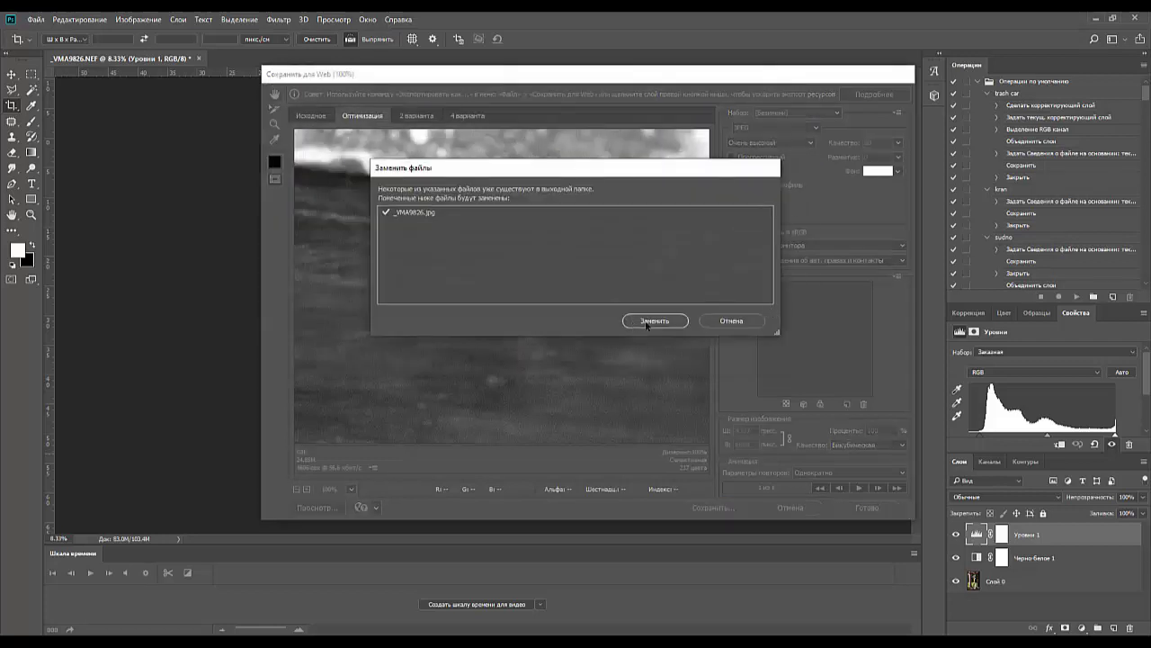
left_click(729, 321)
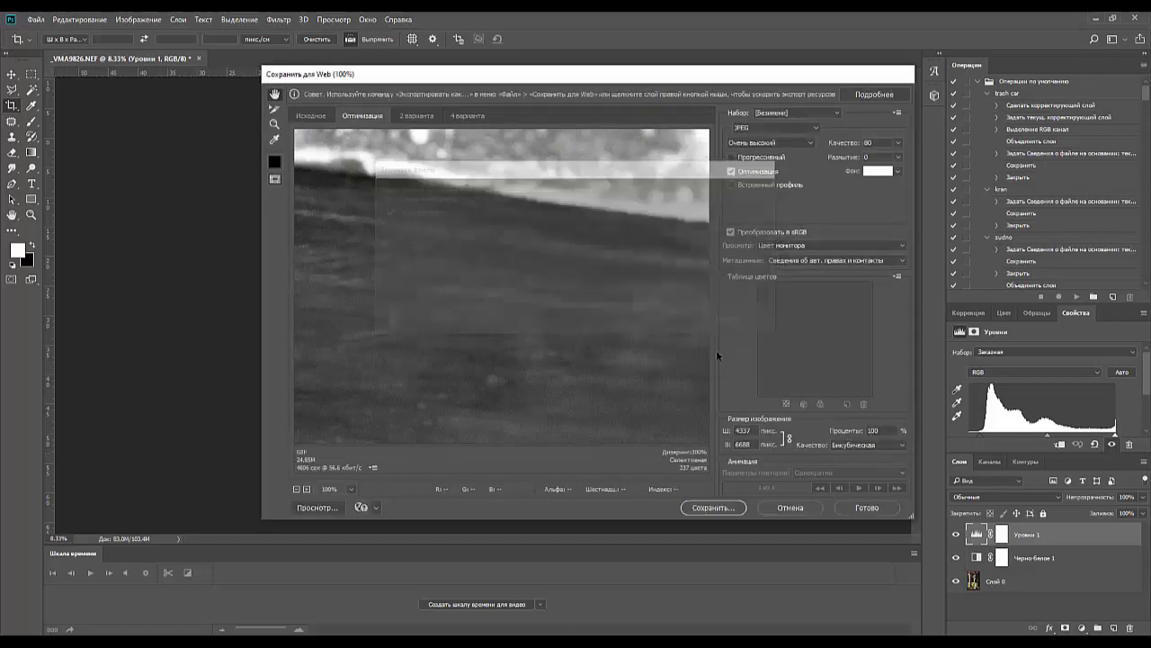
left_click(713, 507)
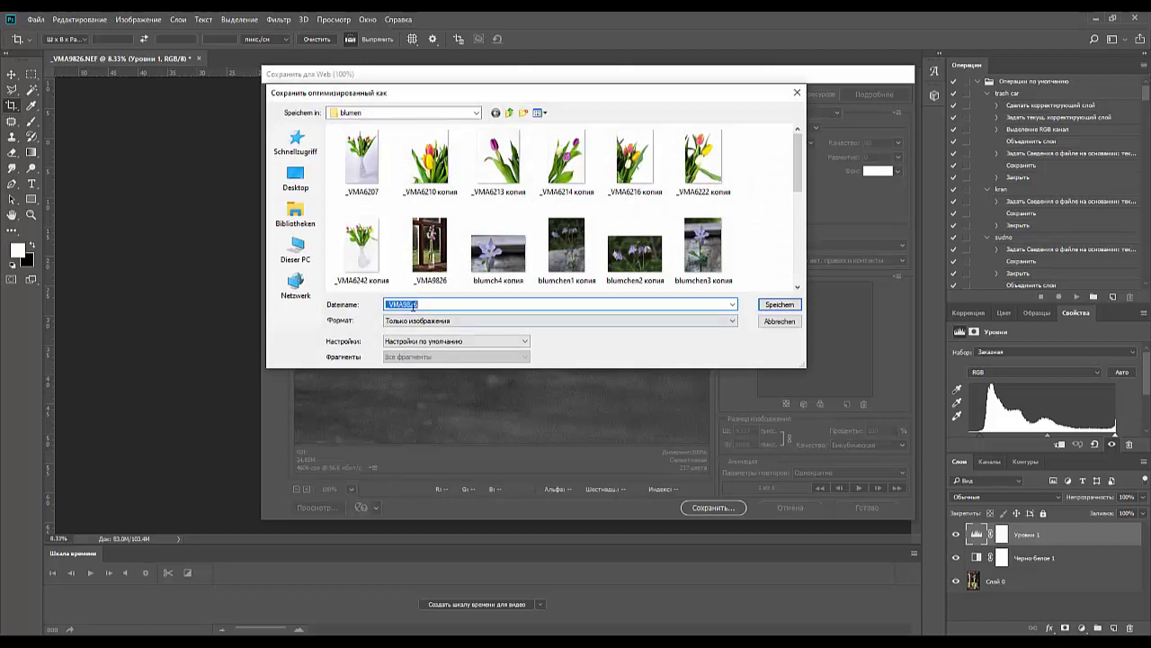
left_click(419, 304)
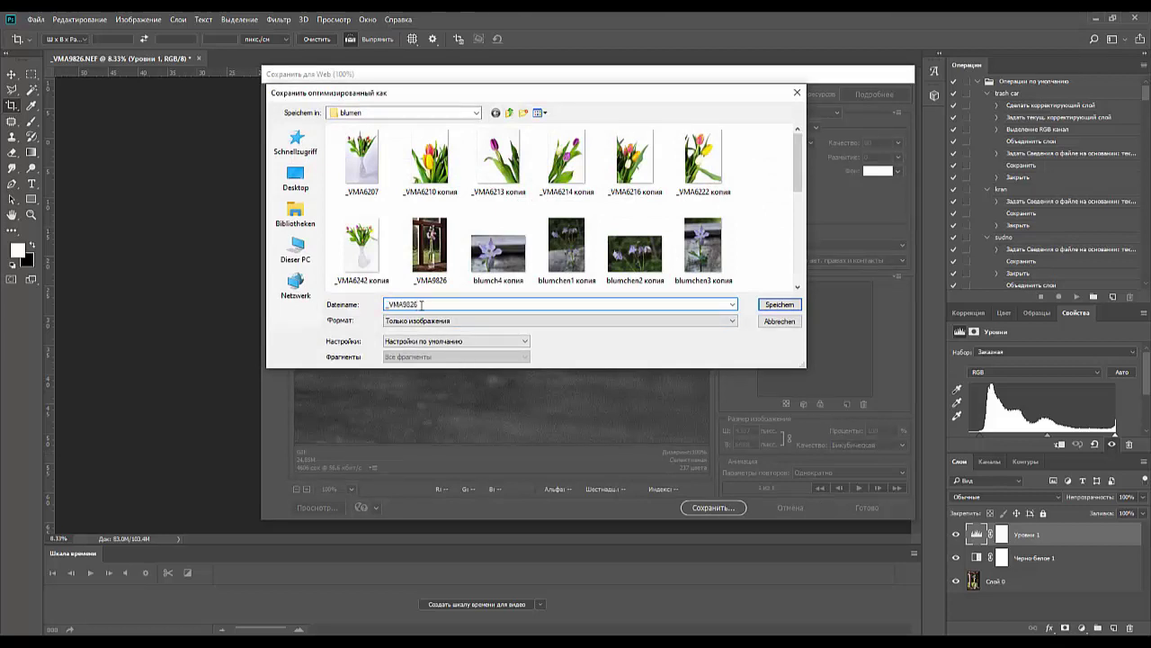
type("-sw")
left_click(781, 305)
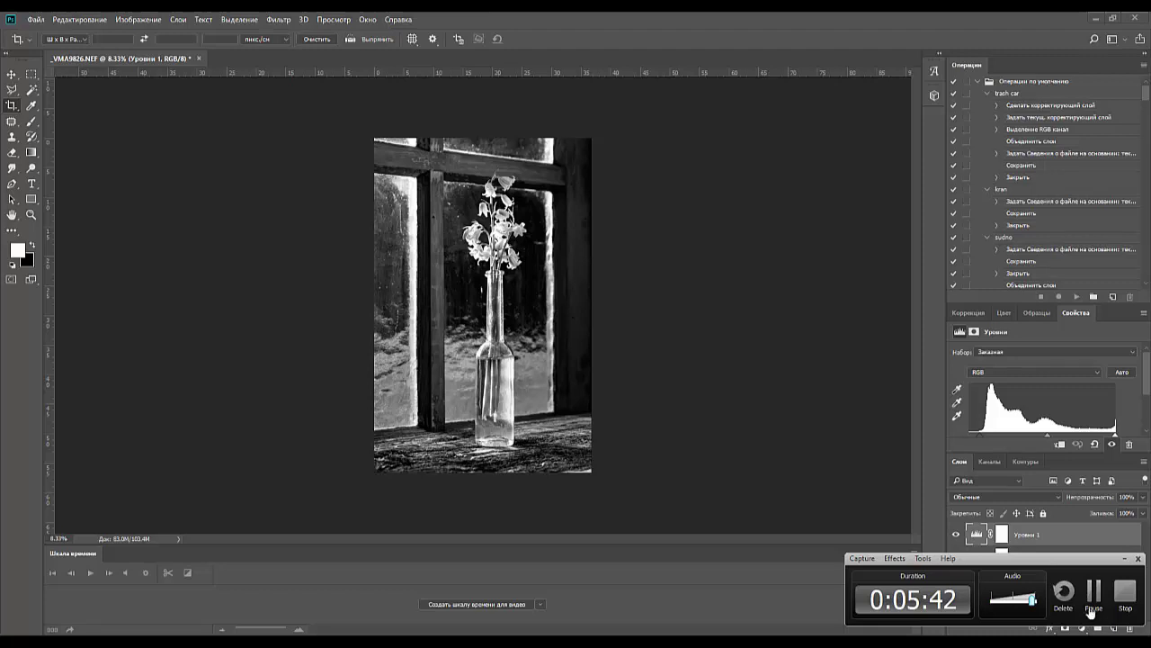
left_click(1091, 612)
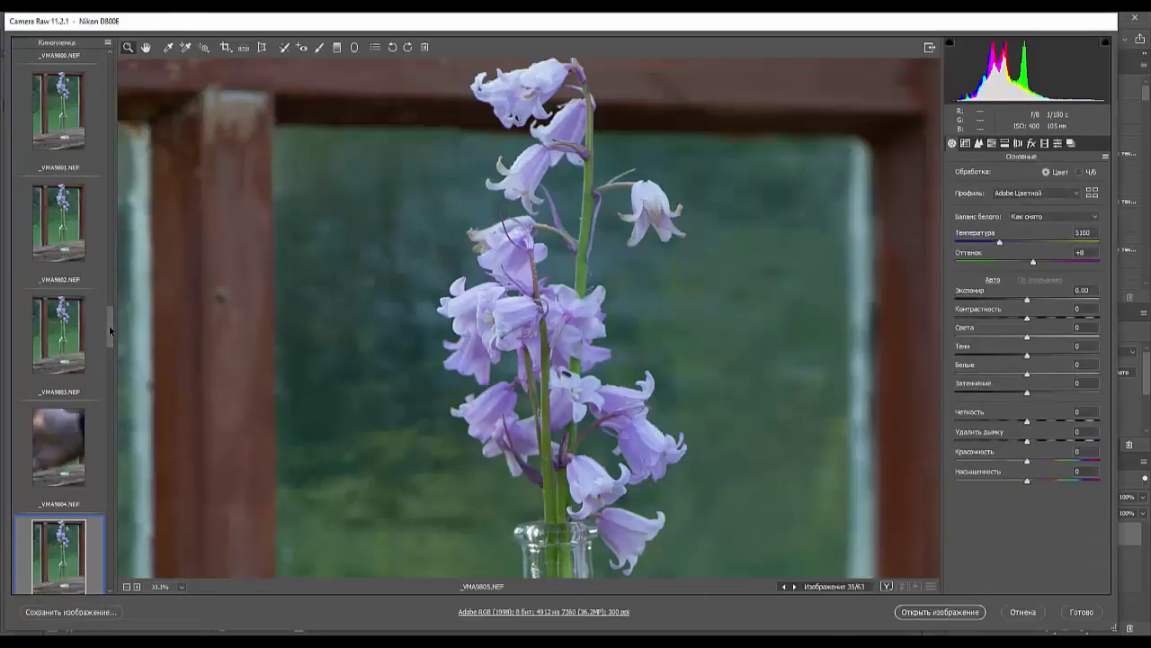
- Select the raw frames _VMA9805 through _VMA9809 and open them all for editing
left_click_drag(109, 327, 105, 351)
key("shift")
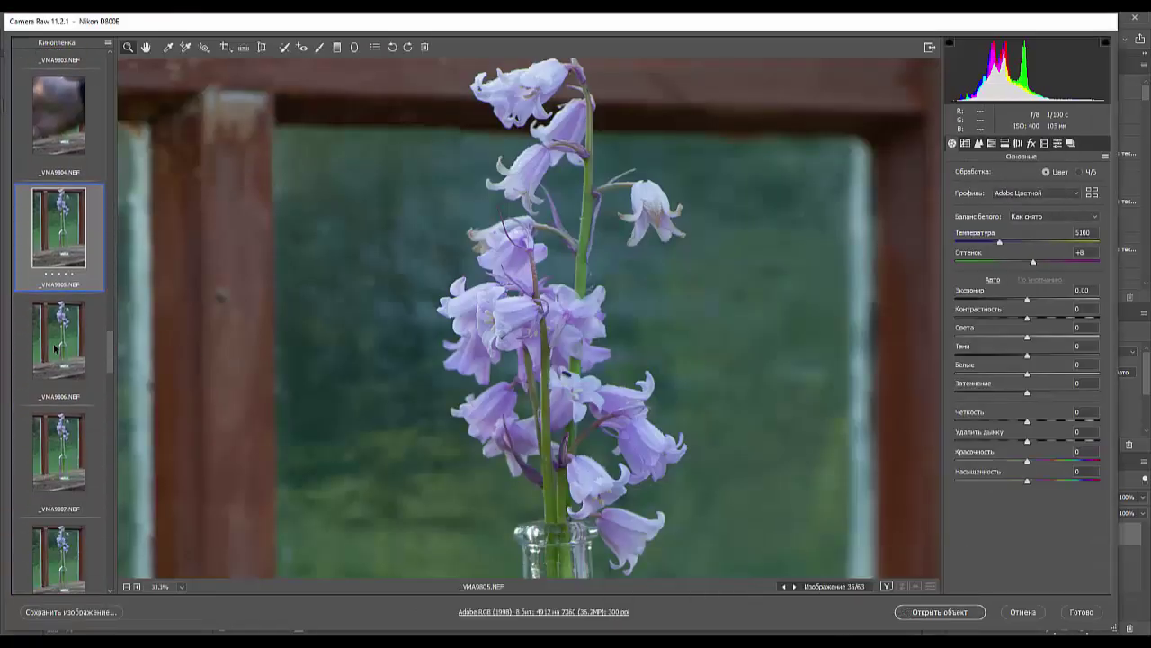
left_click(56, 347, "shift")
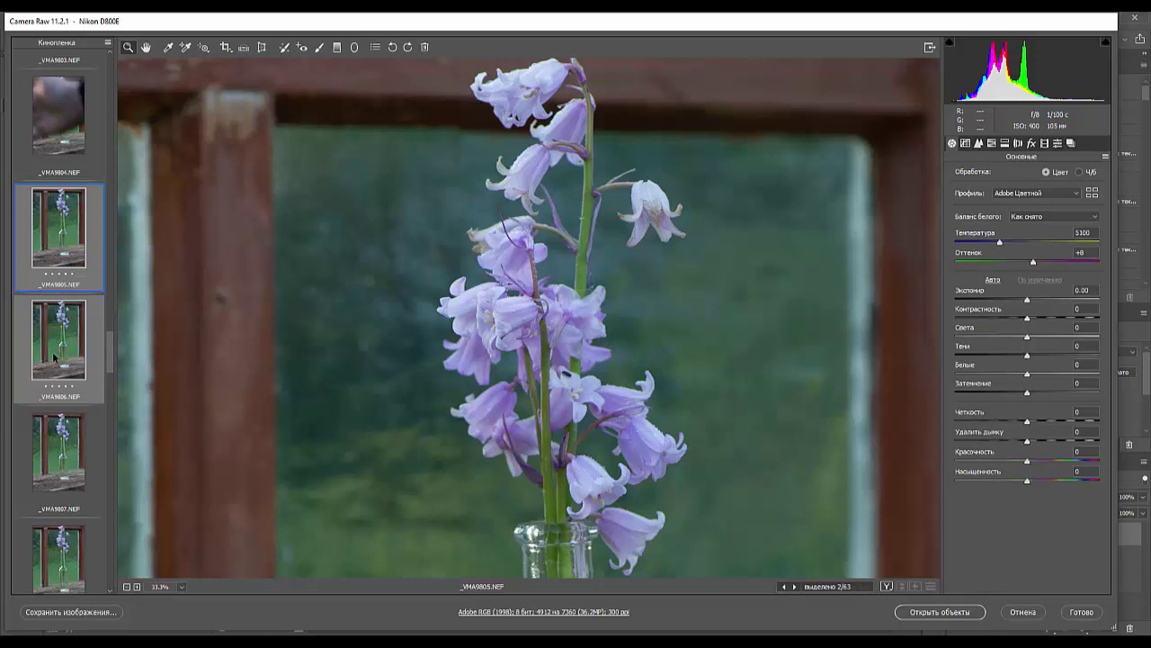
left_click(52, 457, "shift")
left_click(61, 543, "shift")
mouse_move(108, 366)
left_mouse_down()
mouse_move(115, 432)
mouse_move(119, 385)
left_mouse_up()
left_click(94, 383, "shift")
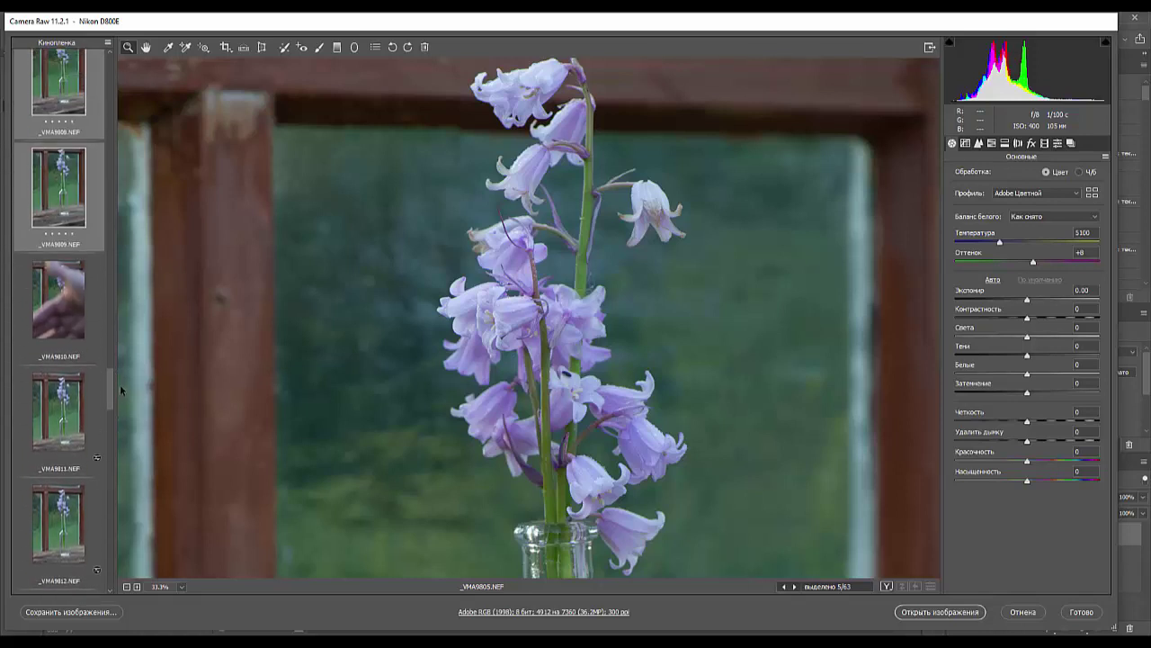
left_click(936, 616)
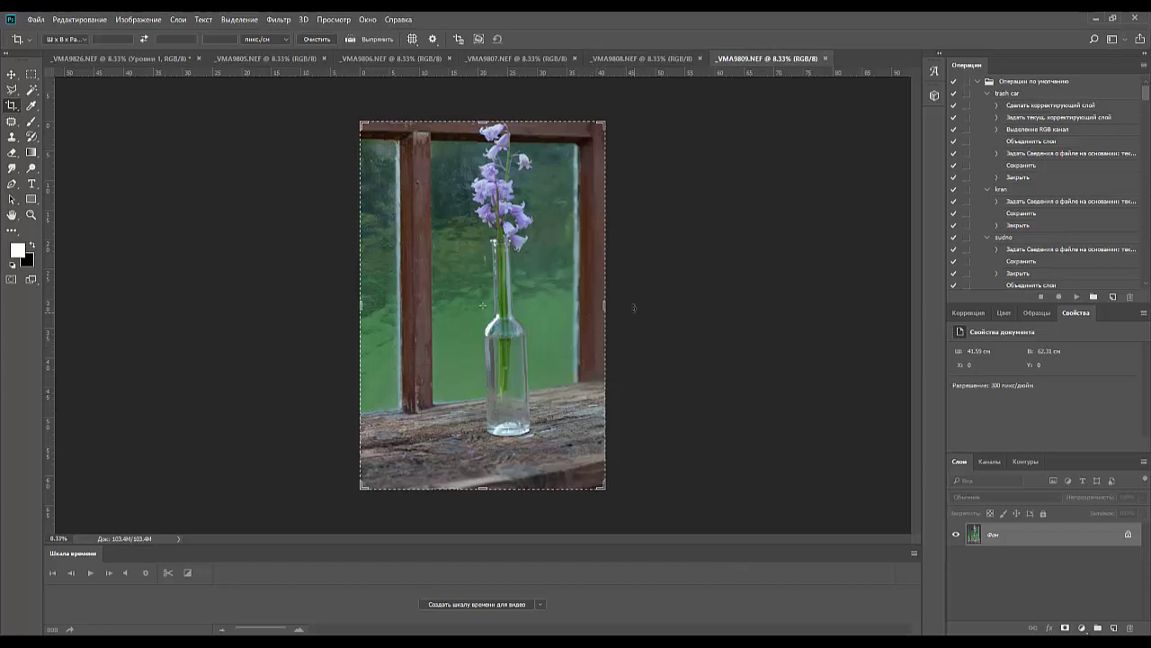
- Leave cropping for the Move tool and close the black-and-white _VMA9826.NEF document without saving its changes
left_click(9, 74)
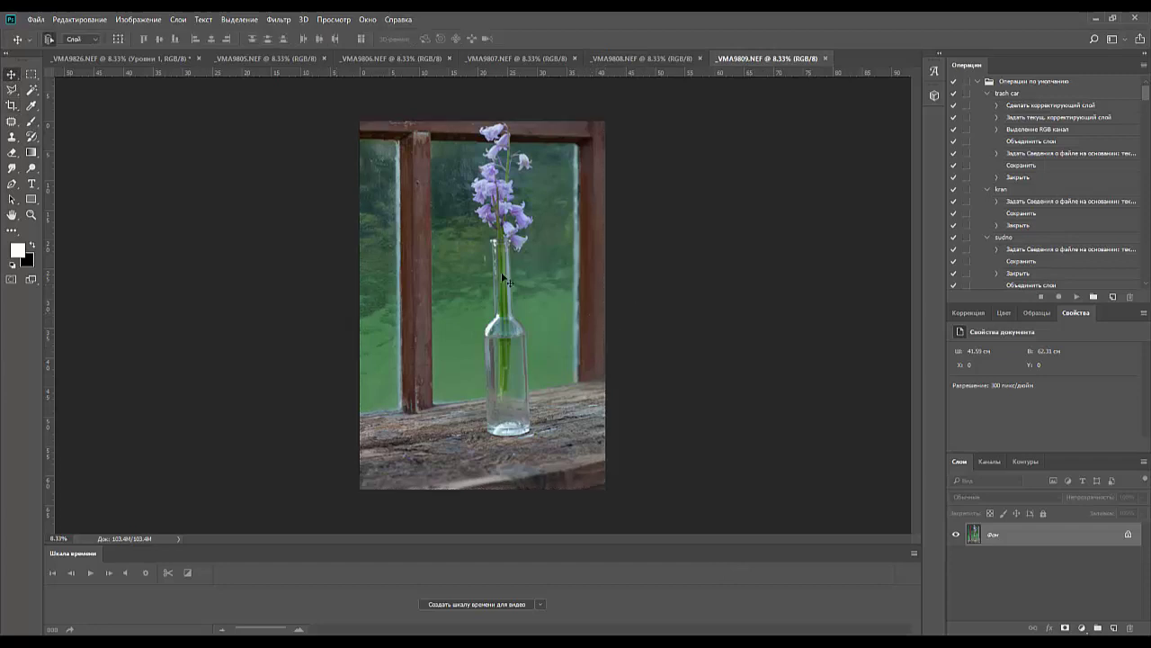
left_click(124, 56)
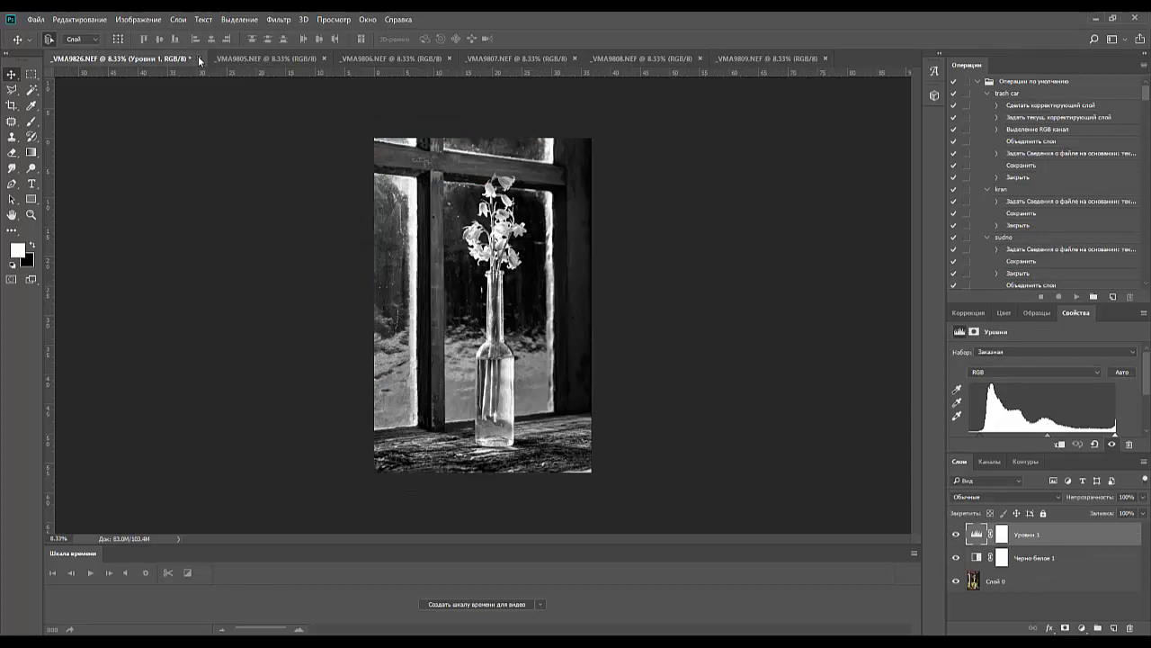
left_click(200, 57)
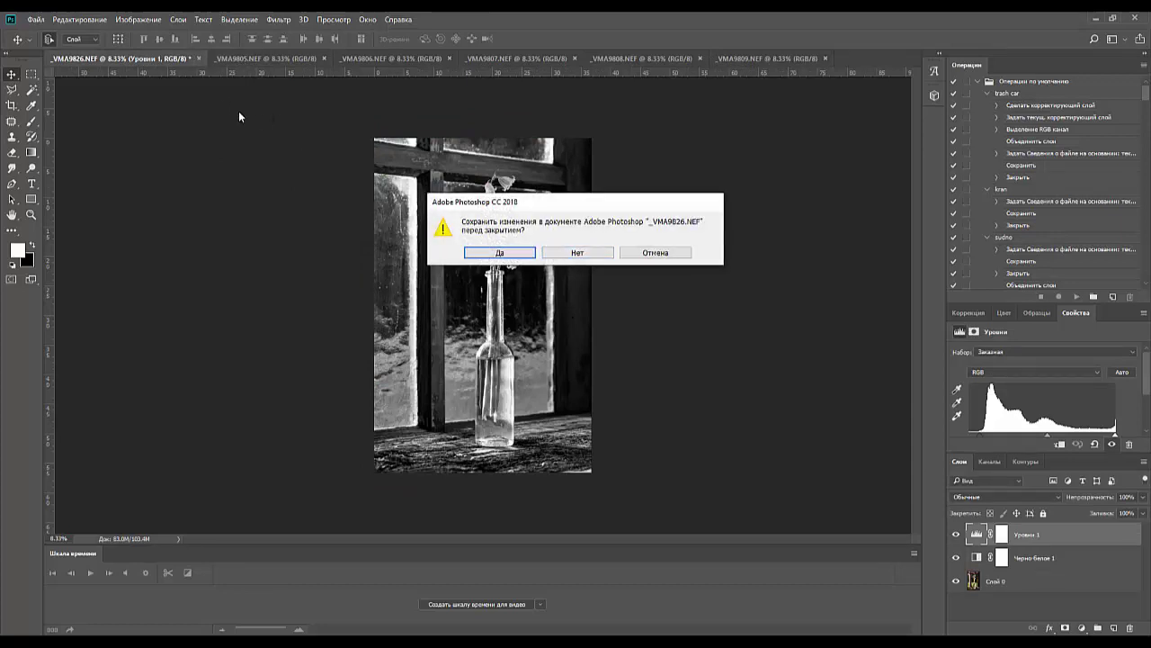
left_click(578, 252)
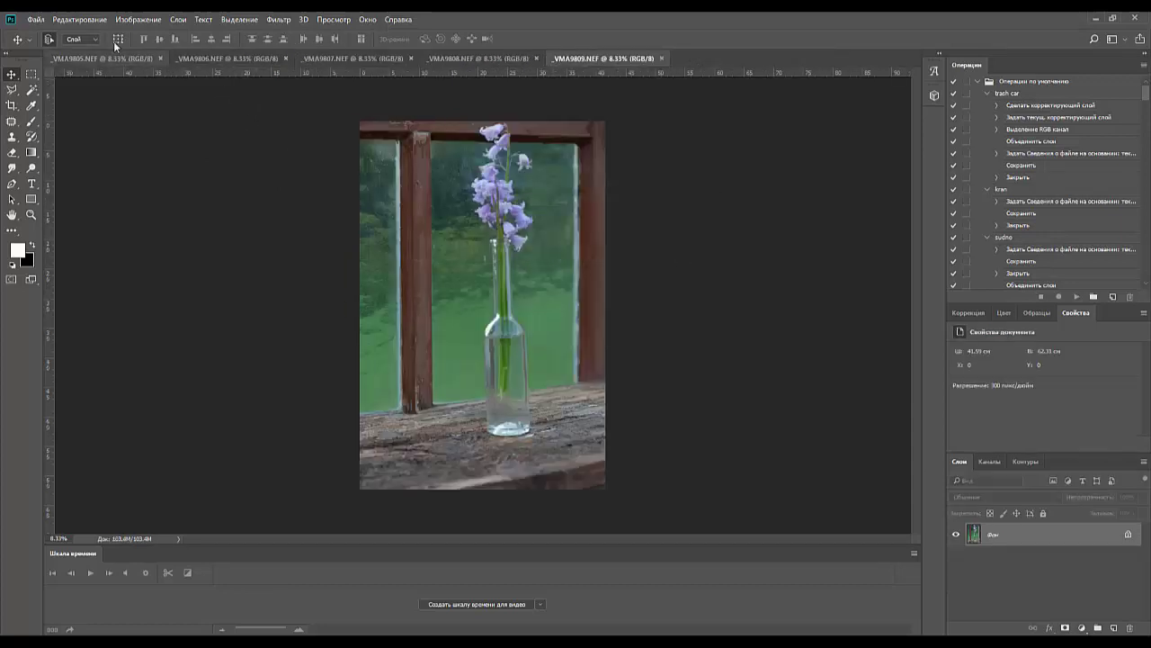
- Compare the opened frames _VMA9808, _VMA9807, _VMA9806 and _VMA9805 by viewing each in turn
left_click(489, 58)
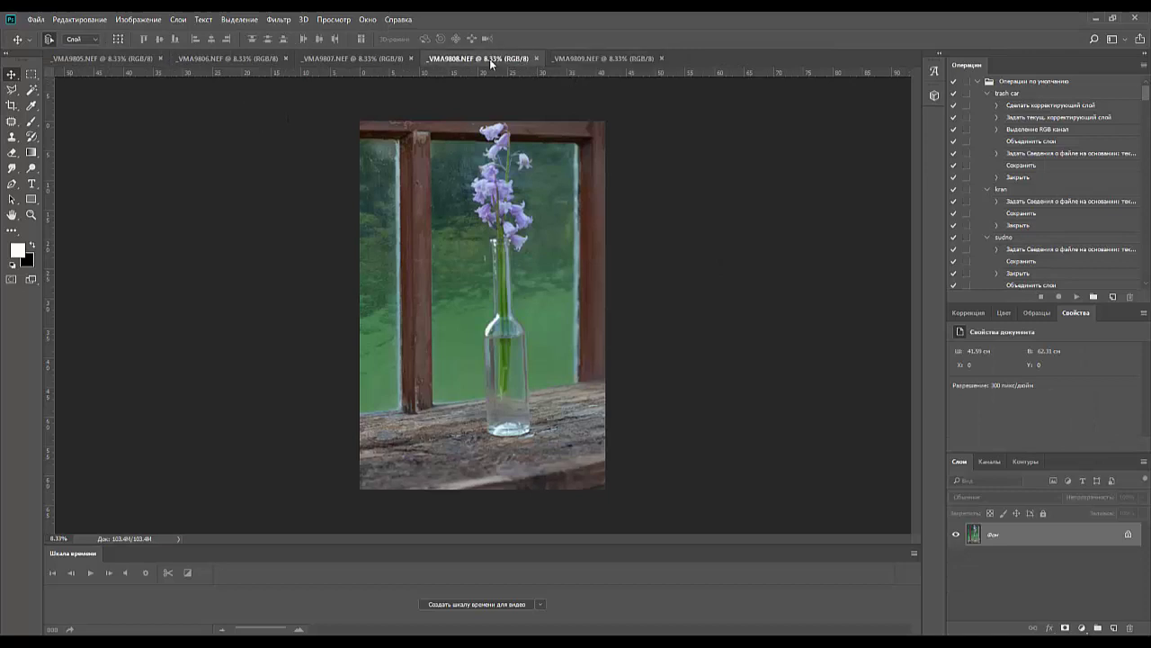
left_click(328, 59)
left_click(241, 58)
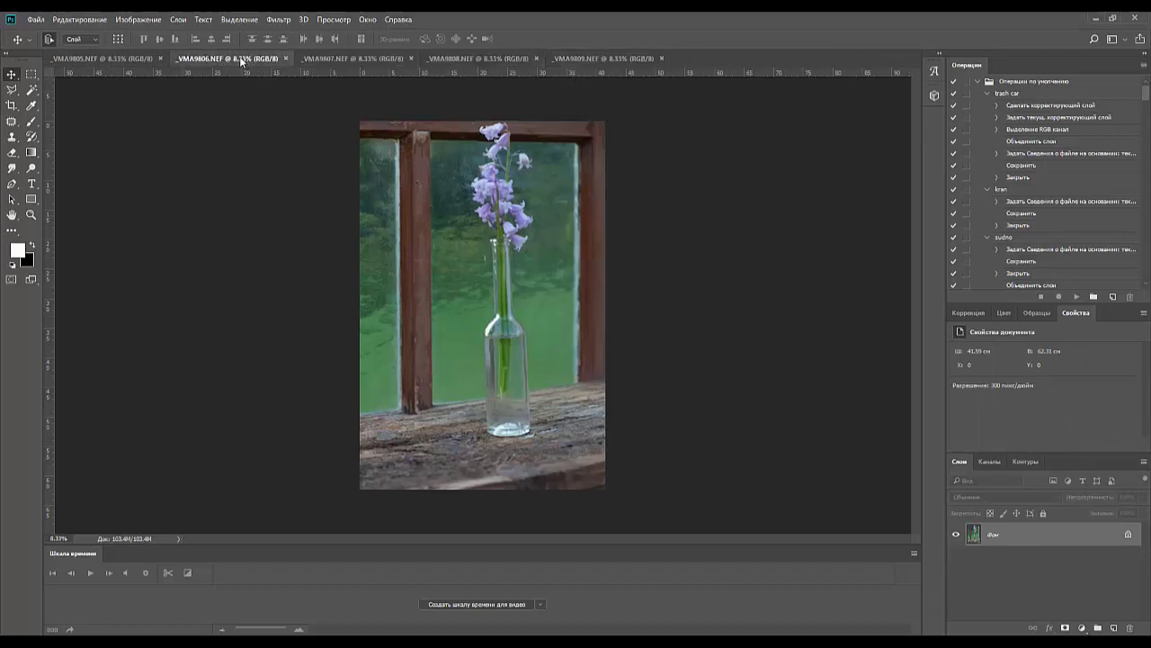
left_click(104, 58)
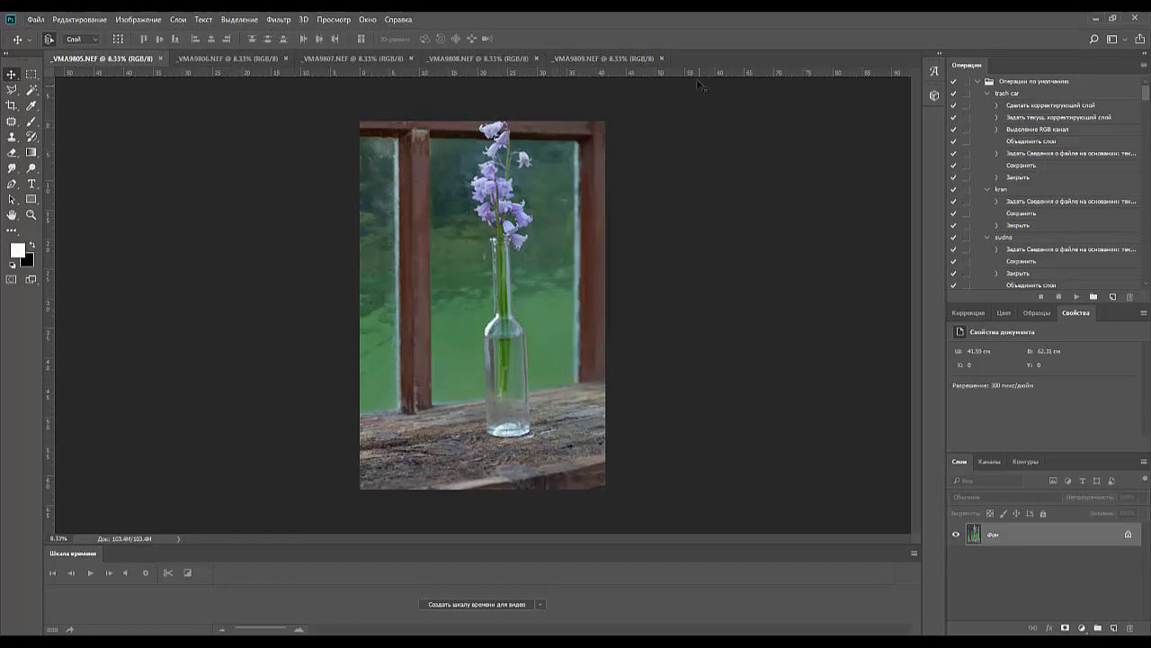
- Close all five opened frames, _VMA9809 back to _VMA9805, discarding the changes in each
left_click(663, 59)
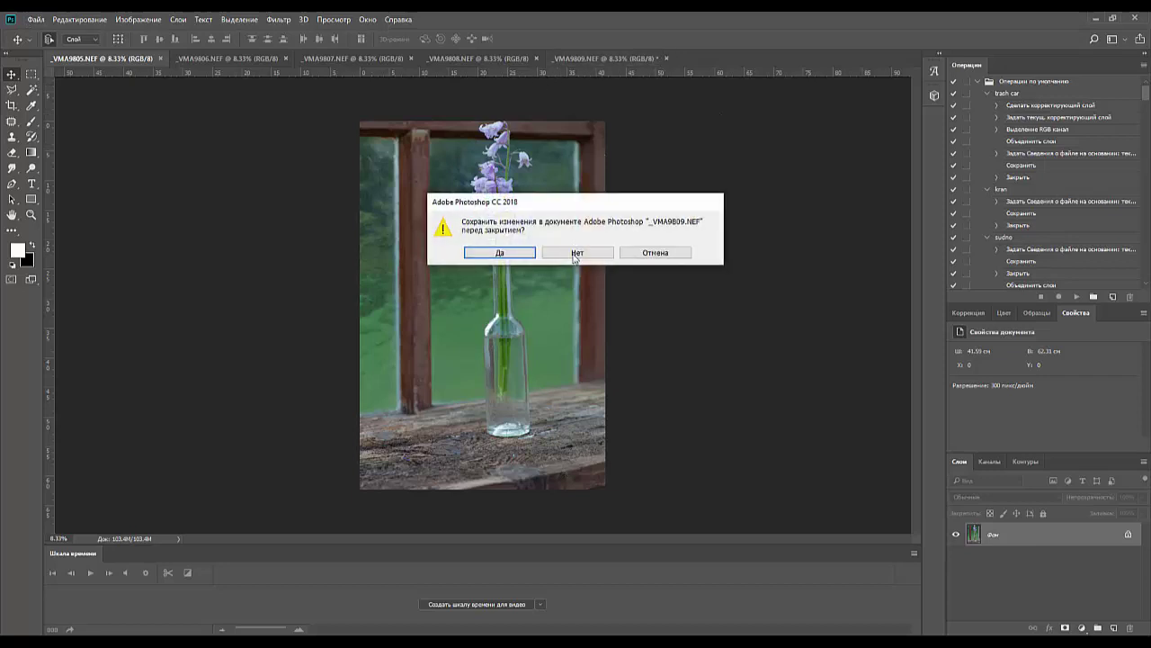
key("n")
left_click(536, 58)
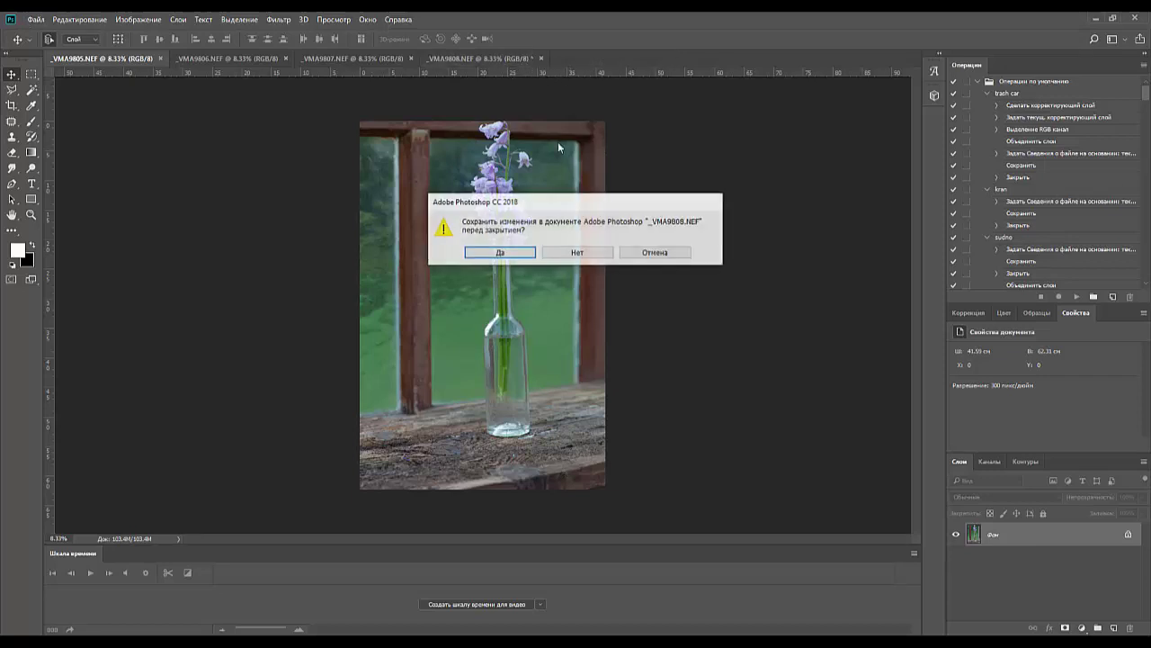
key("n")
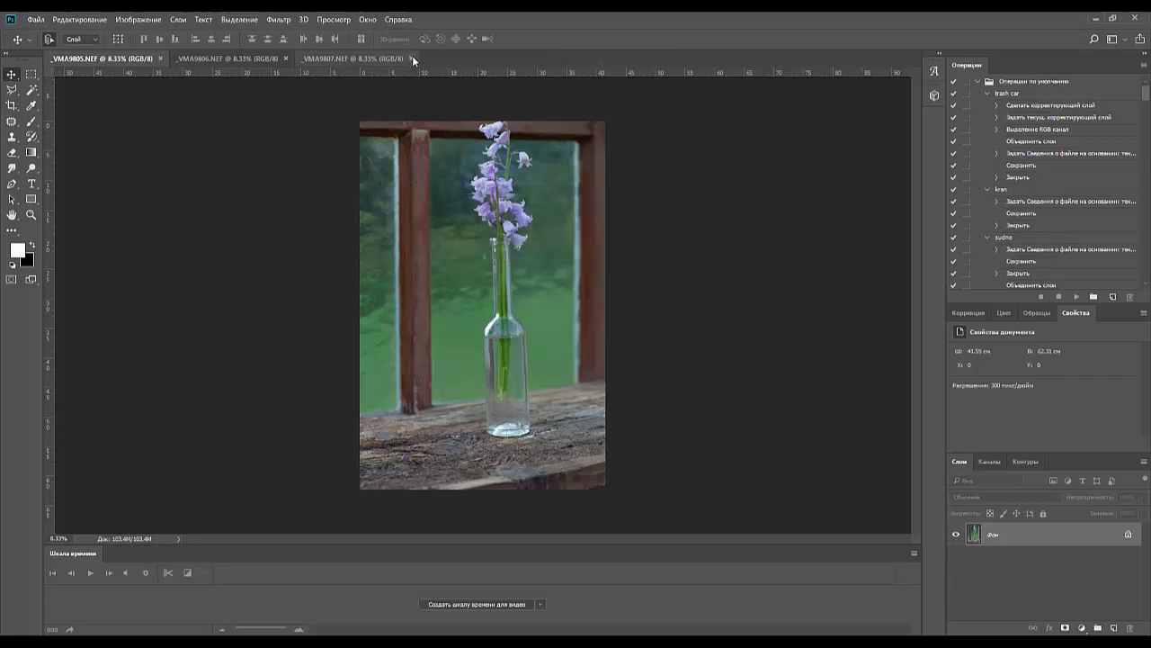
left_click(410, 58)
left_click(555, 252)
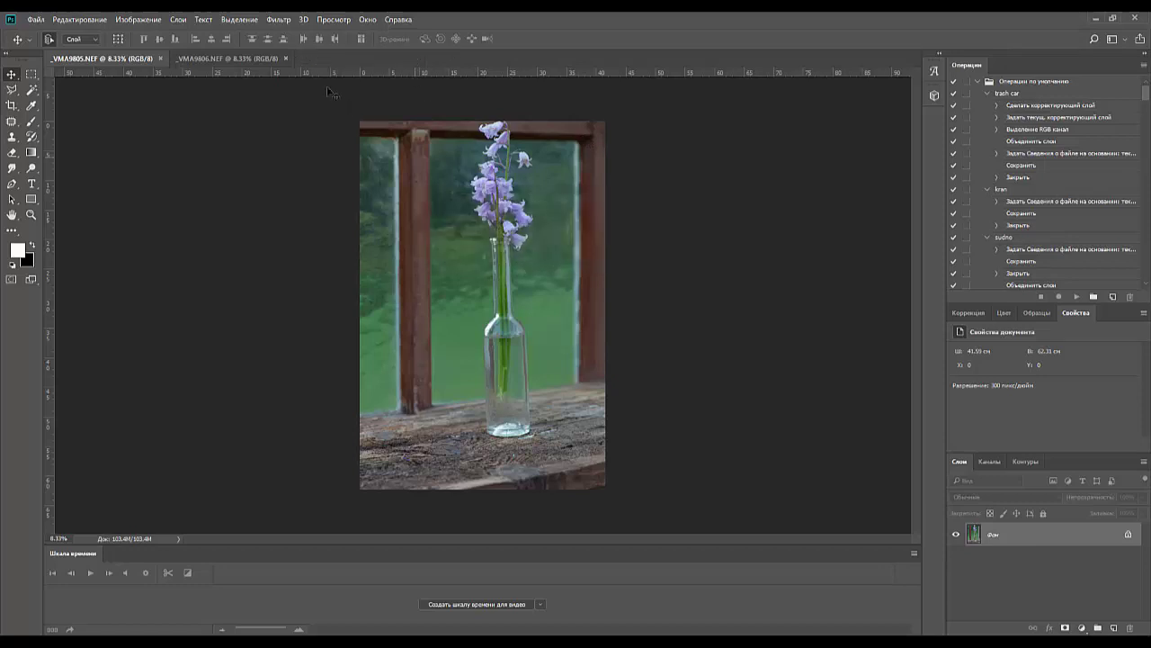
left_click(289, 59)
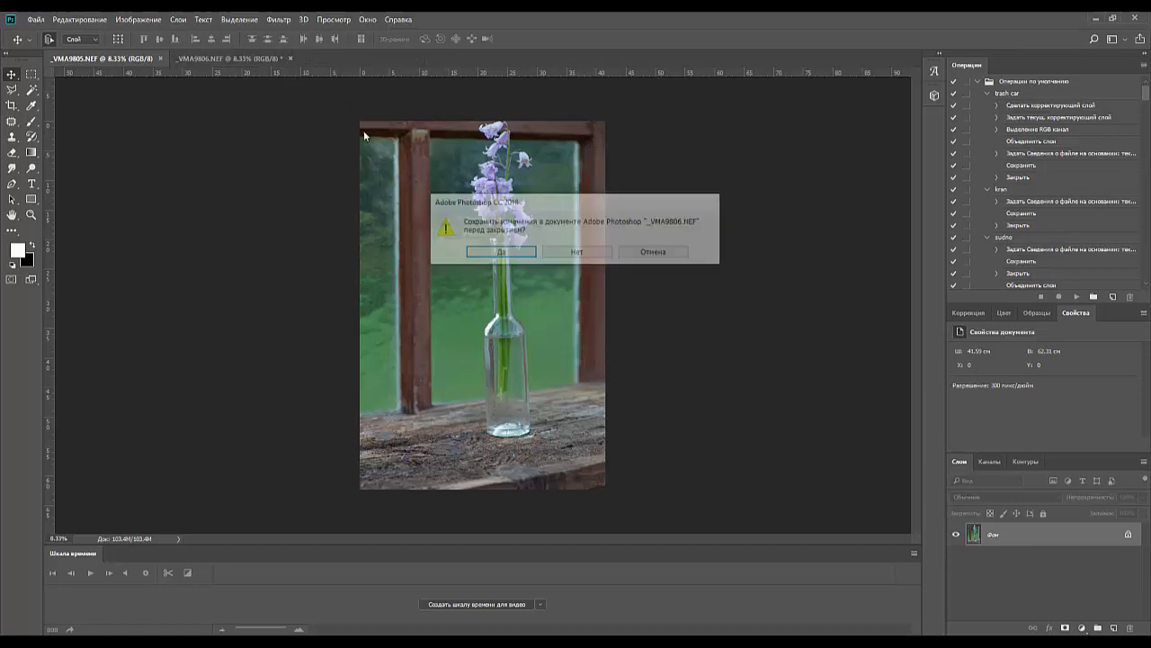
left_click(565, 256)
left_click(162, 59)
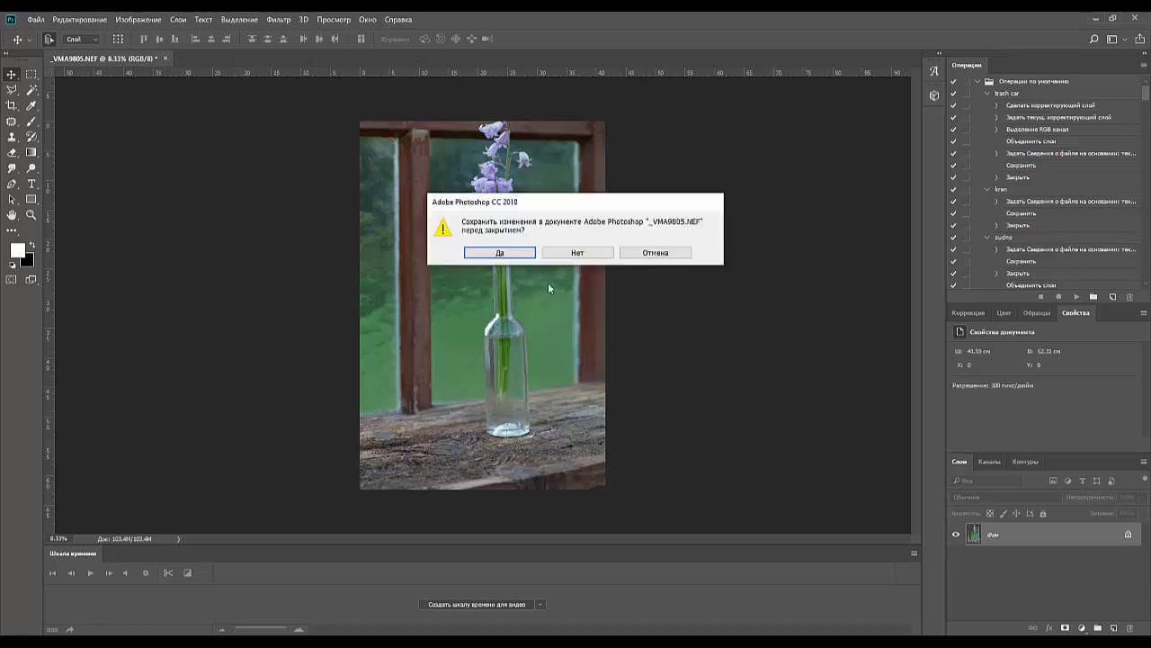
left_click(579, 253)
- Open the raw files _VMA9771 through _VMA9833 together from the 109D800E folder on the USB drive
left_click(37, 19)
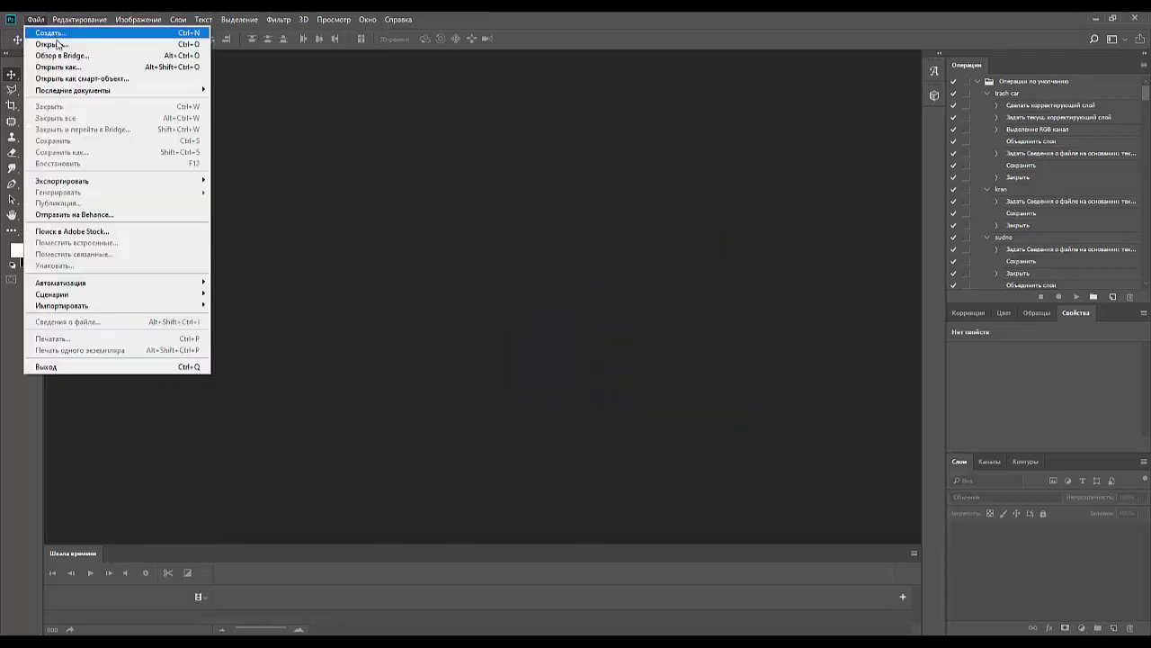
left_click(56, 42)
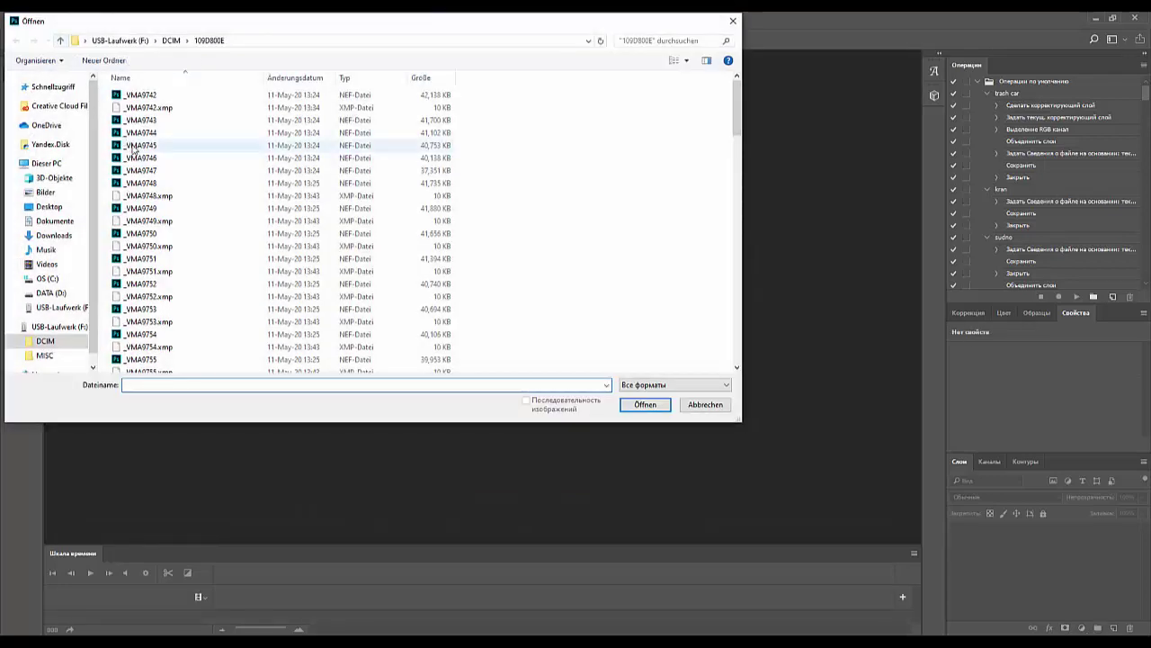
scroll(133, 184, "down", 10)
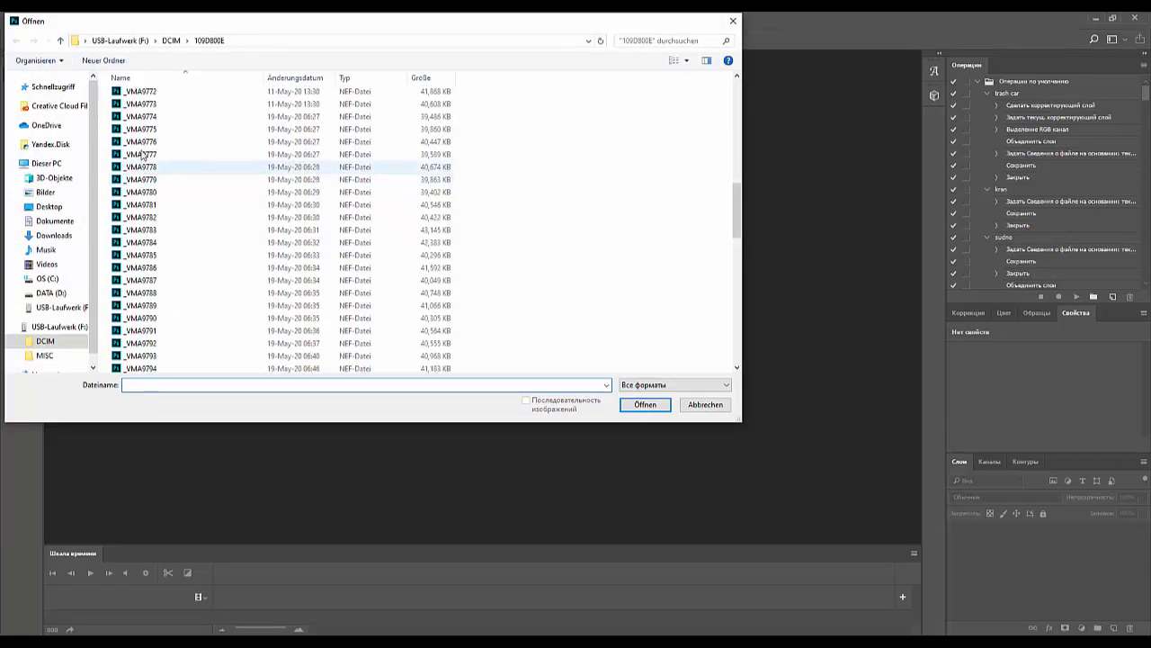
scroll(140, 148, "up", 7)
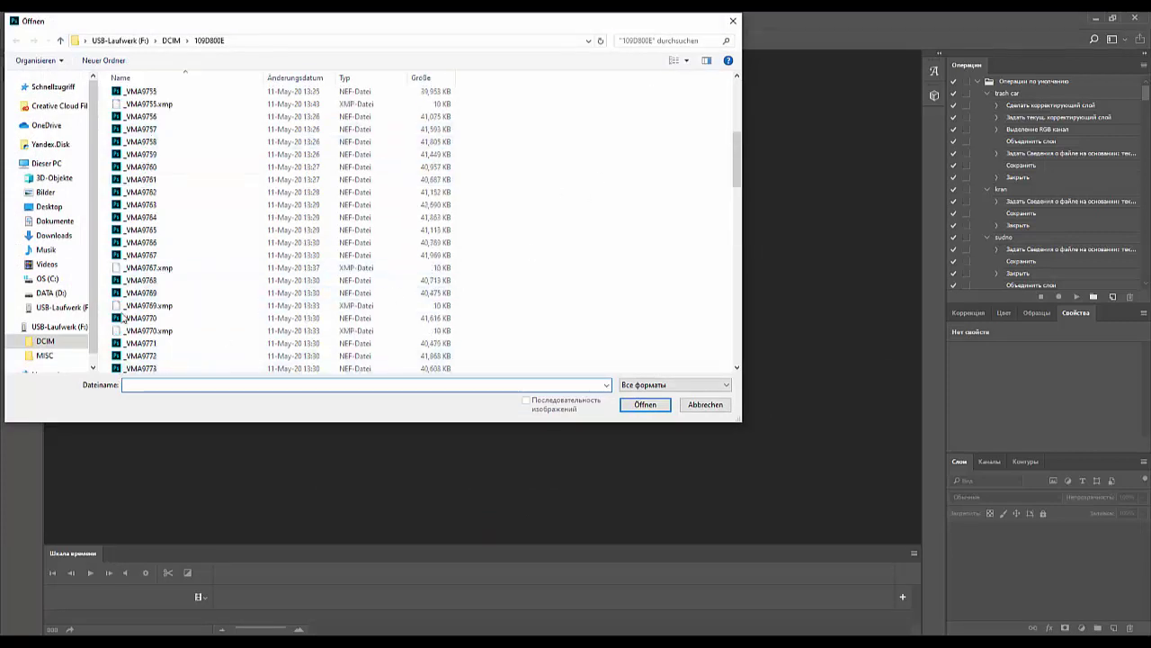
left_click(125, 343)
scroll(196, 285, "down", 20)
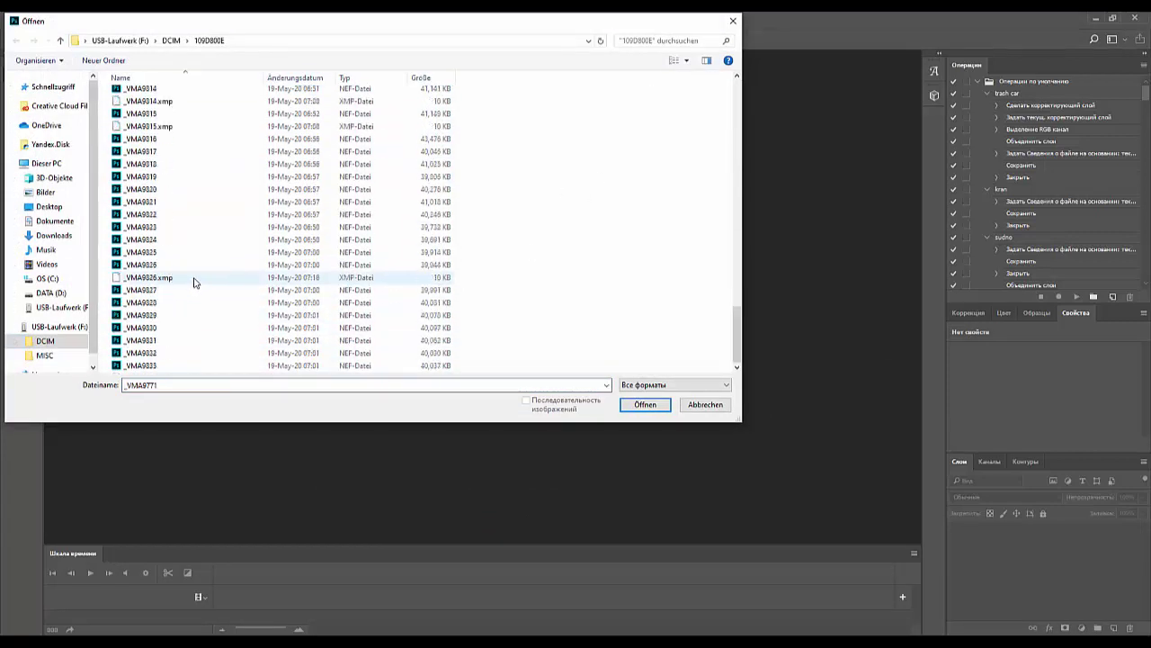
left_click(139, 368, "shift")
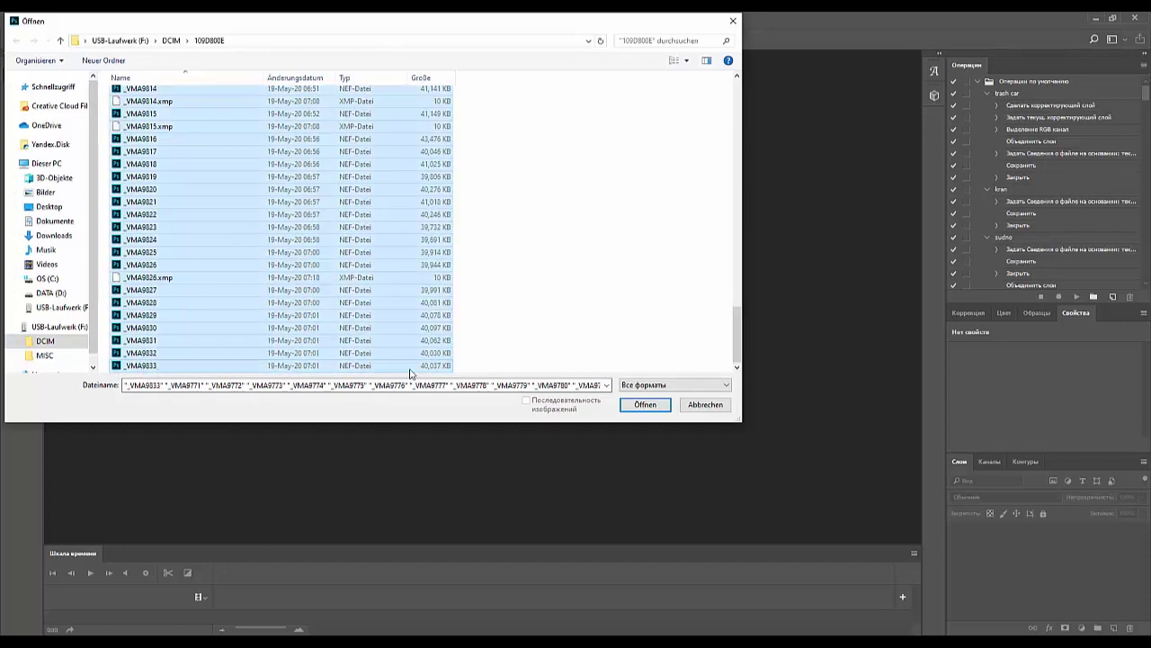
left_click(646, 405)
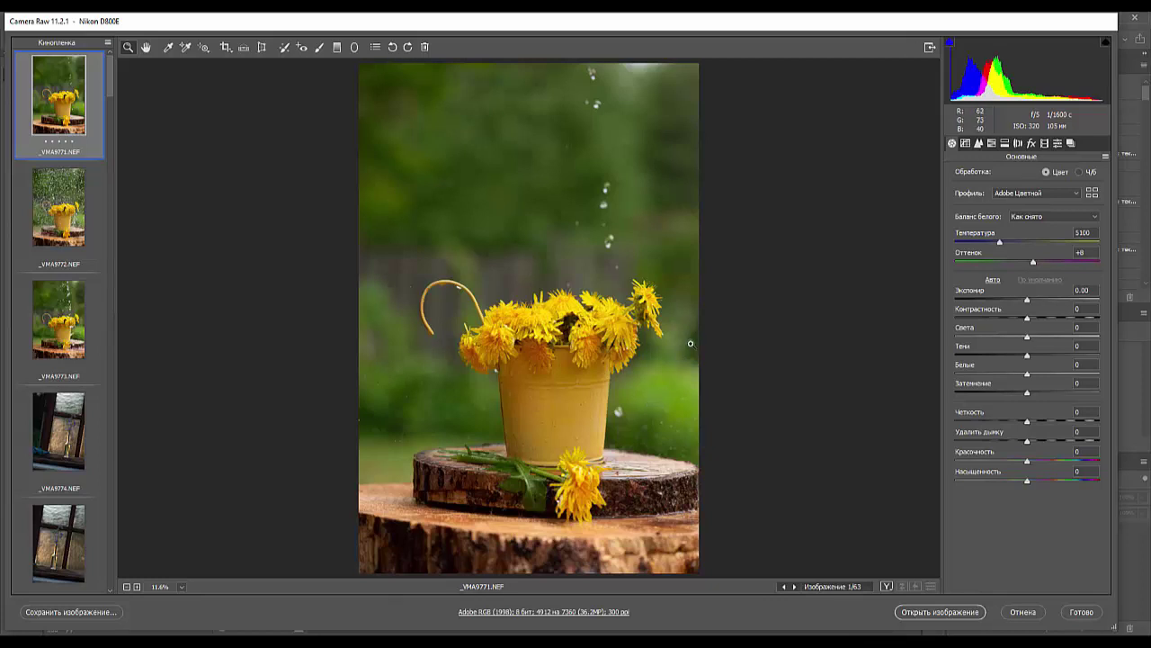
- Examine the yellow bucket frames _VMA9772 and _VMA9773 and the bottle frame _VMA9823 in the large preview
left_click(72, 199)
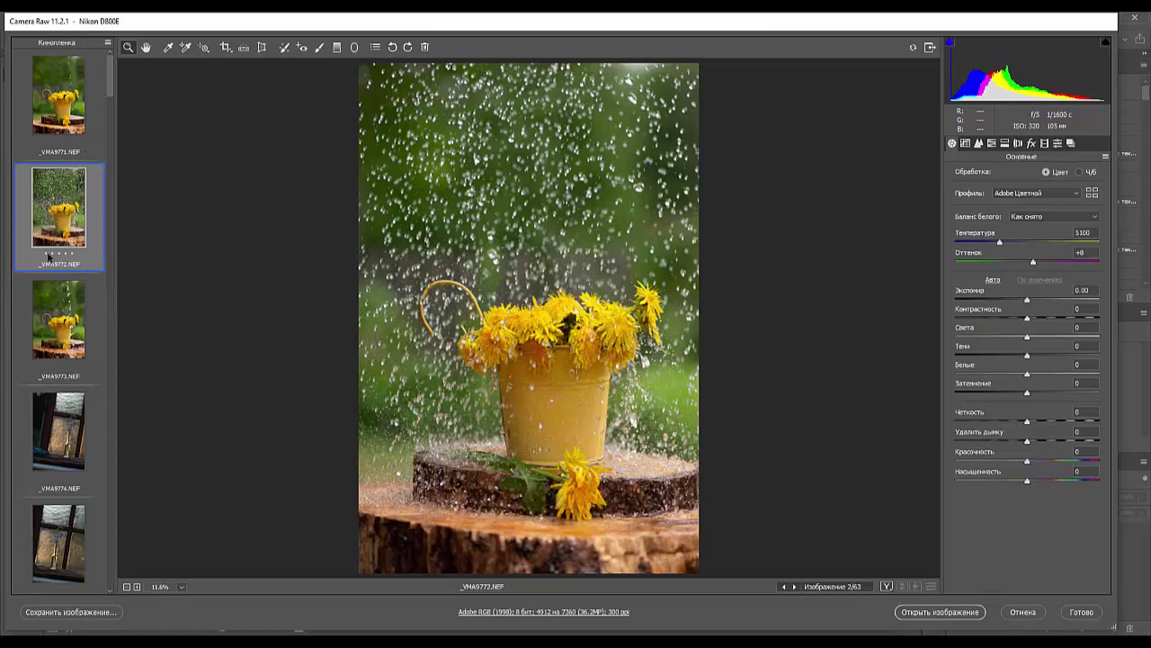
left_click(68, 329)
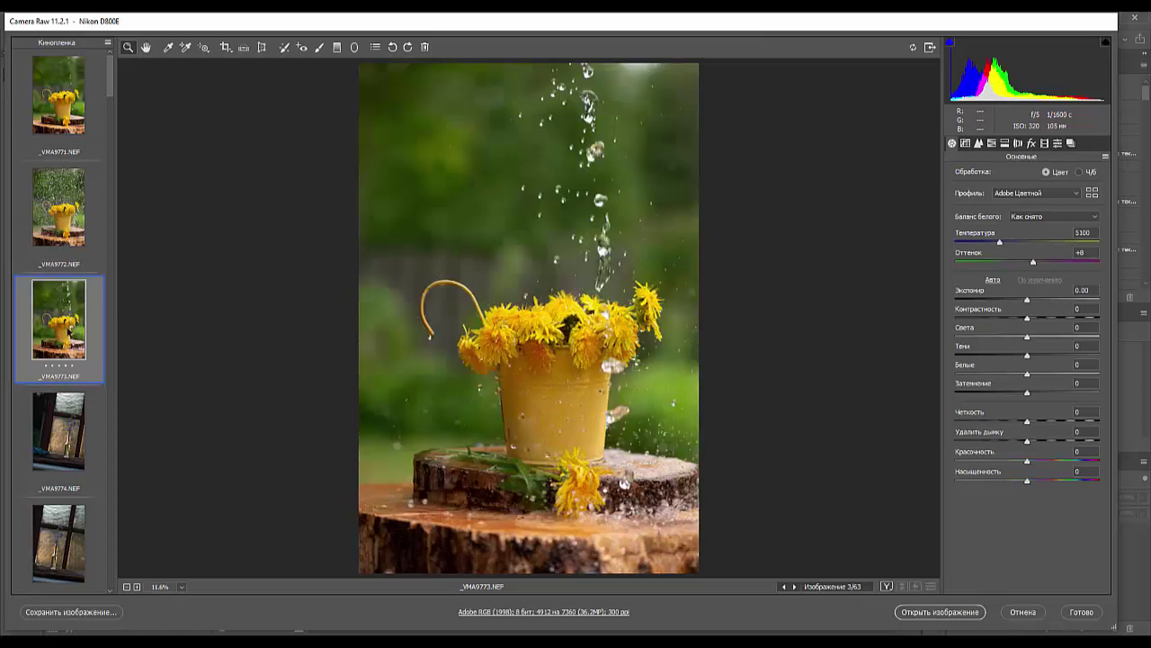
left_click(57, 203)
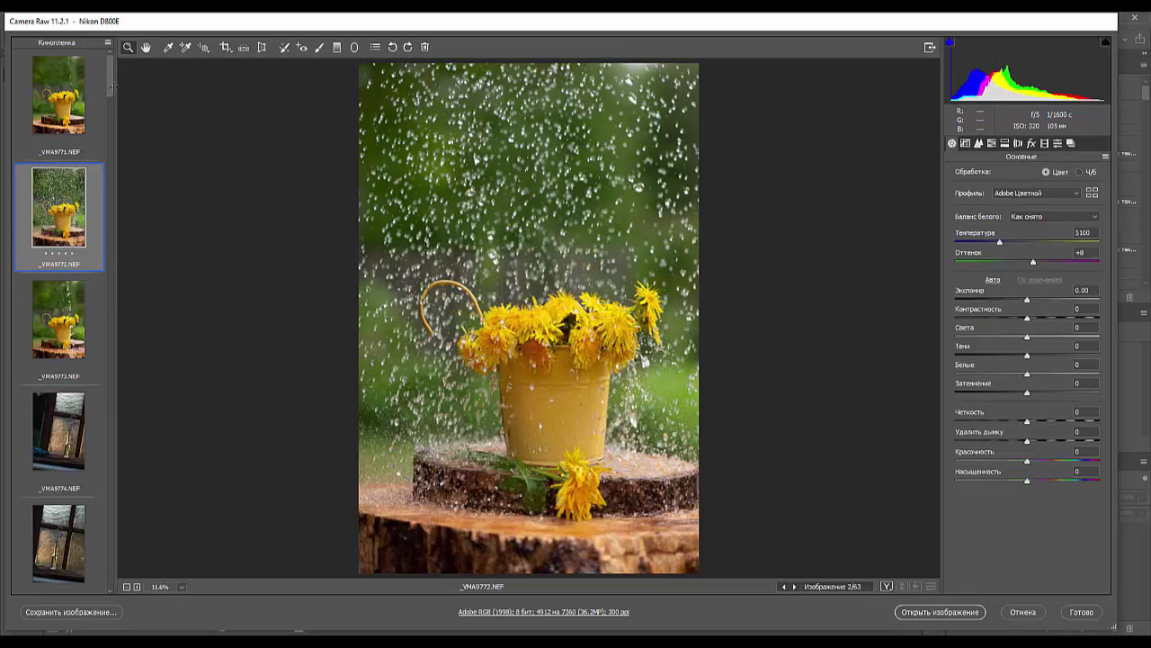
left_click_drag(109, 87, 61, 493)
scroll(61, 492, "down", 2)
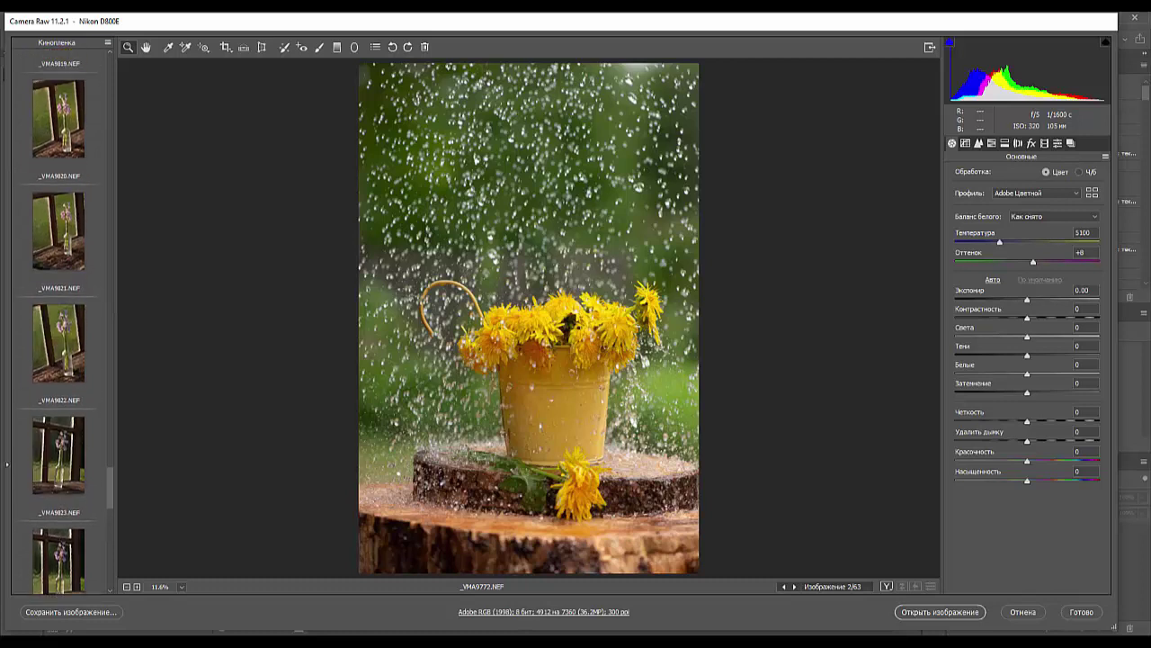
left_click(70, 453)
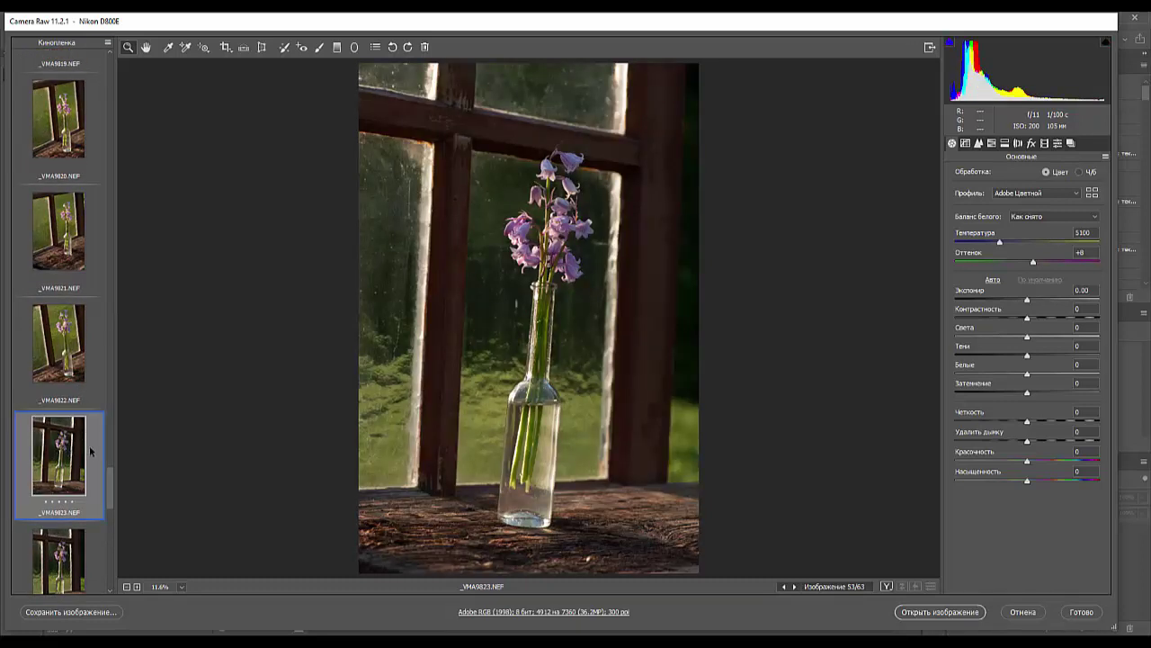
- Select the bottle frames _VMA9811 through _VMA9815 together in the filmstrip
left_click_drag(113, 491, 125, 377)
left_click_drag(122, 454, 124, 406)
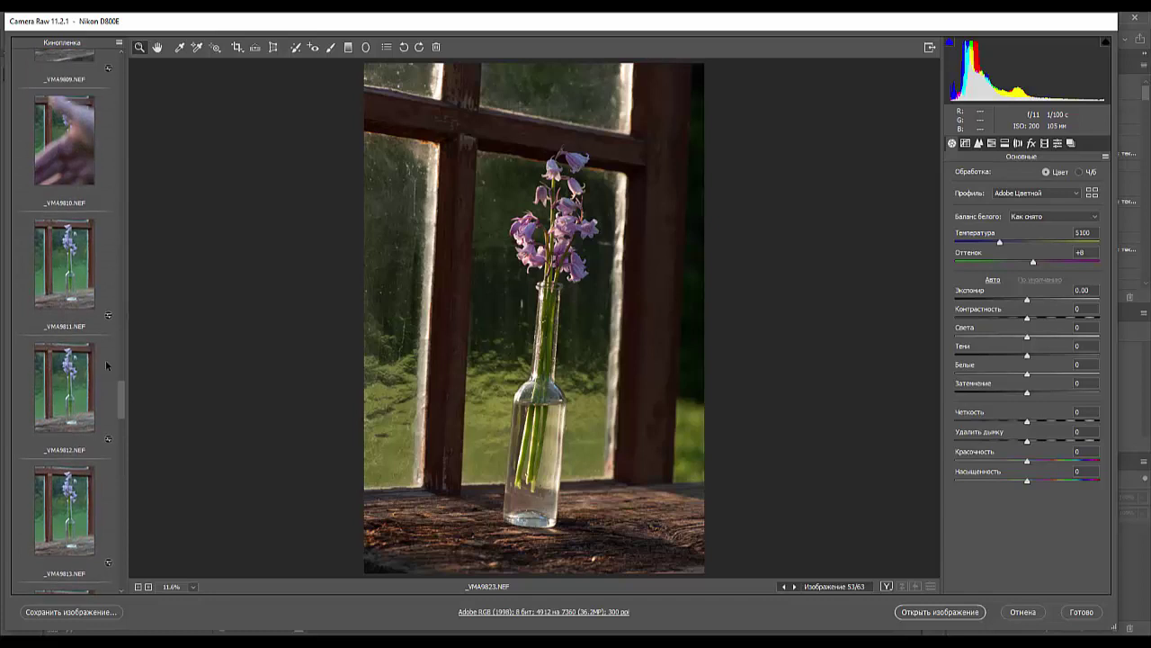
left_click(64, 281)
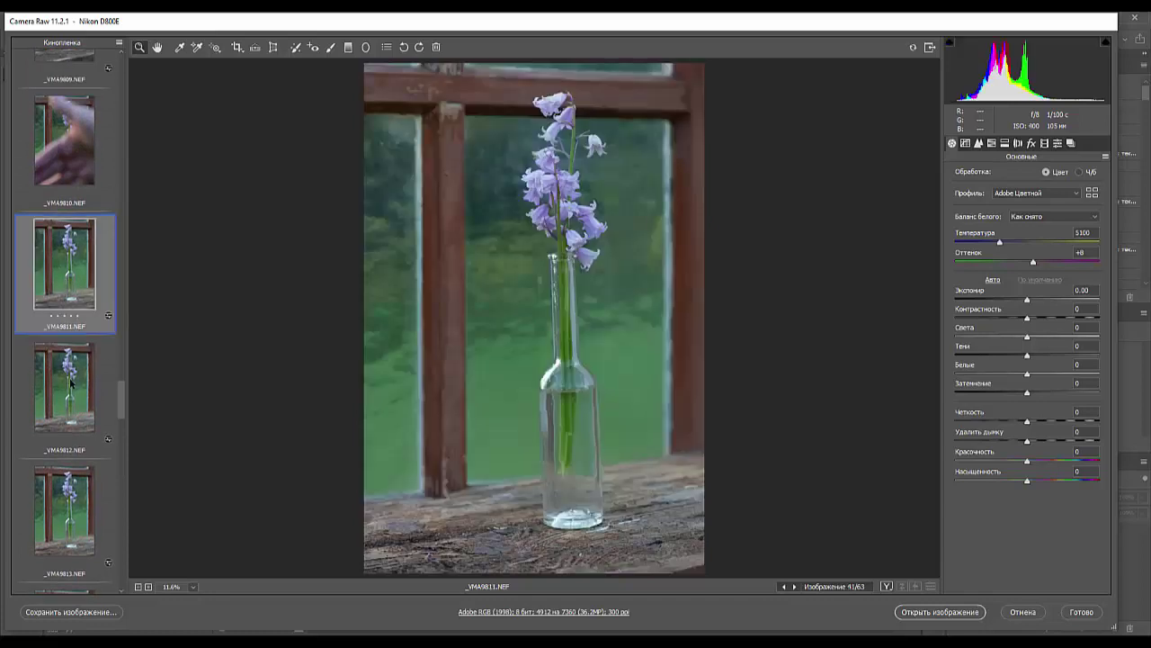
left_click(64, 407, "shift")
left_click(63, 519, "shift")
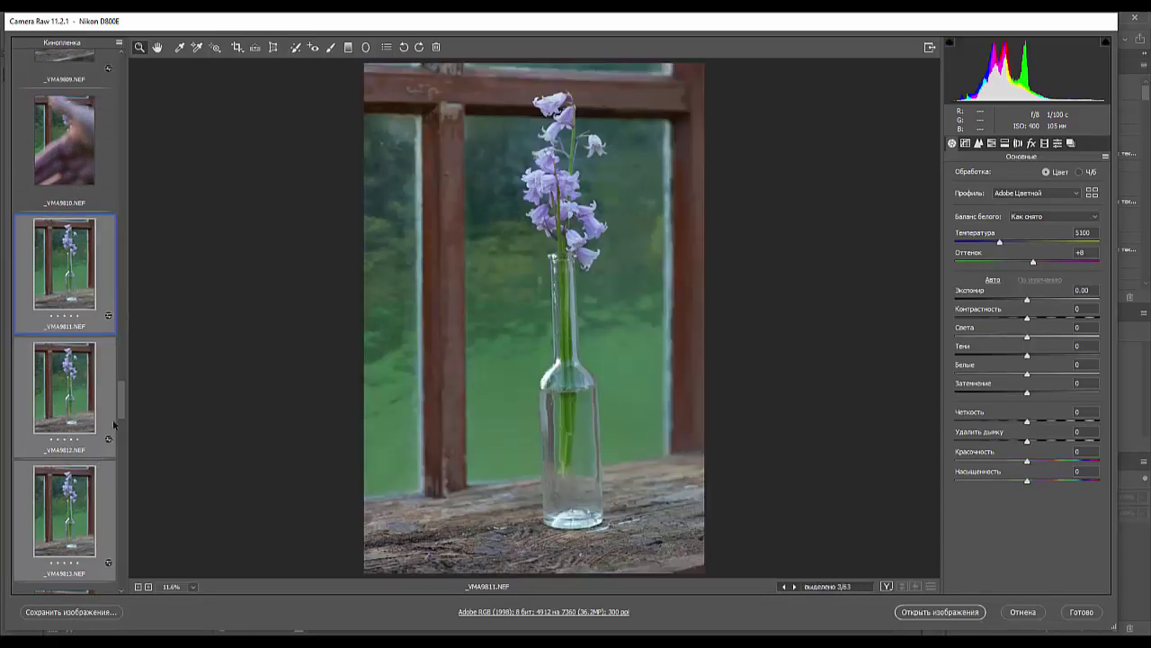
scroll(121, 412, "down", 3)
left_click(61, 370, "shift")
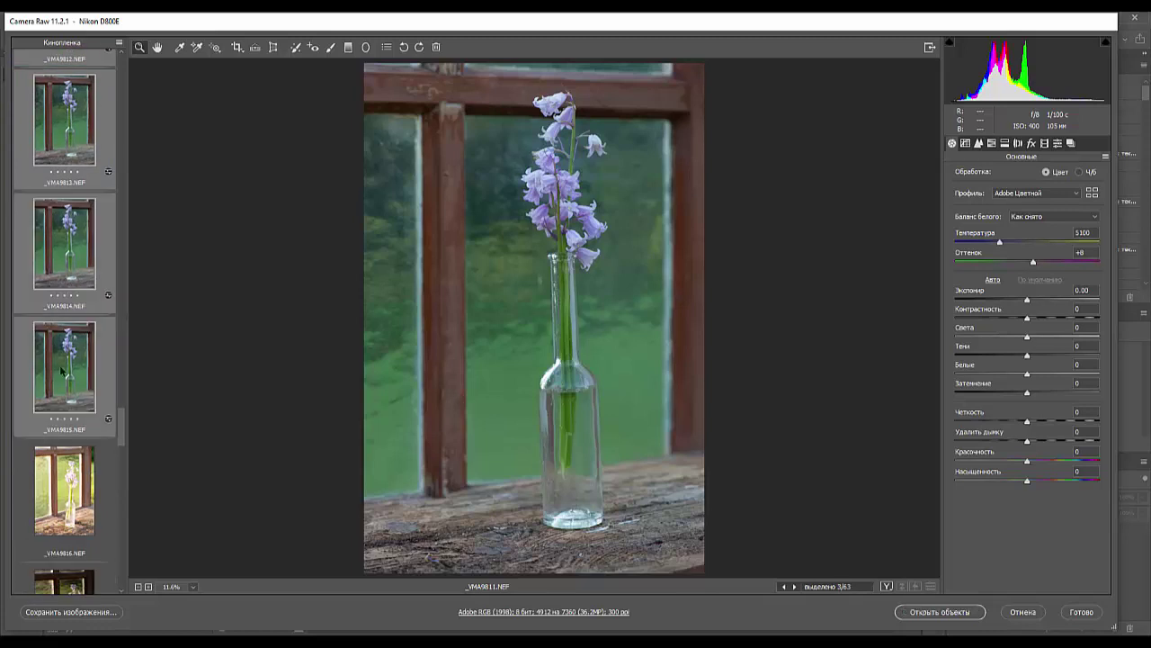
- Reselect the range through _VMA9815 and open the five selected frames as separate images
mouse_move(122, 440)
left_mouse_down()
mouse_move(121, 451)
mouse_move(126, 410)
mouse_move(121, 436)
left_mouse_up()
key("shift")
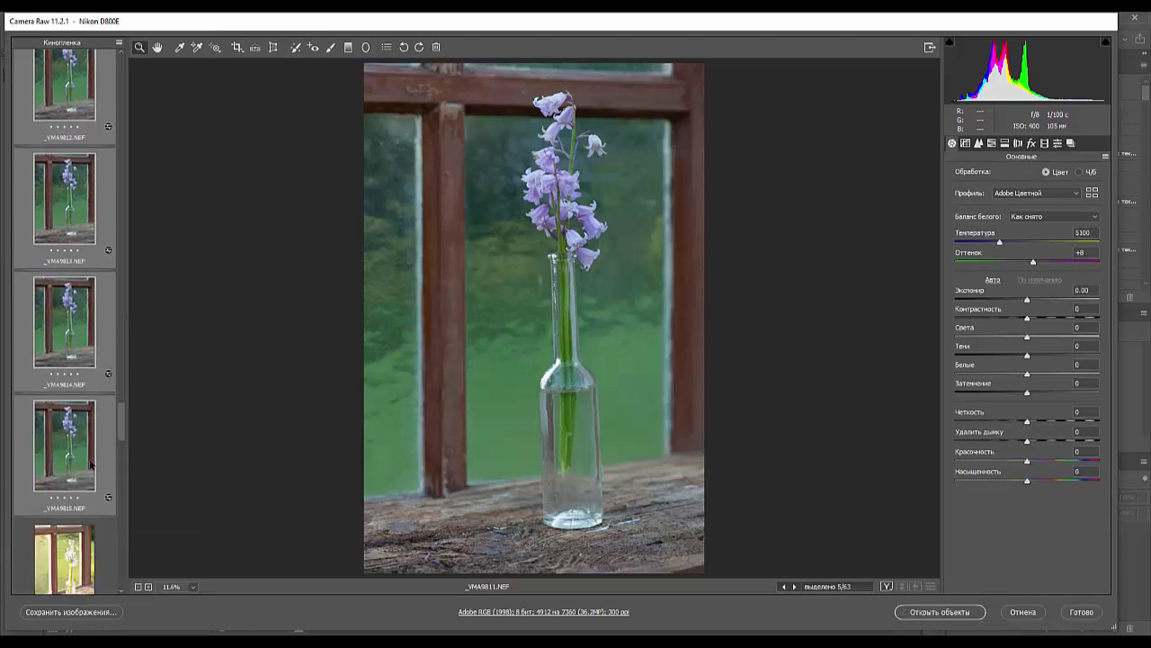
left_click(69, 309, "shift")
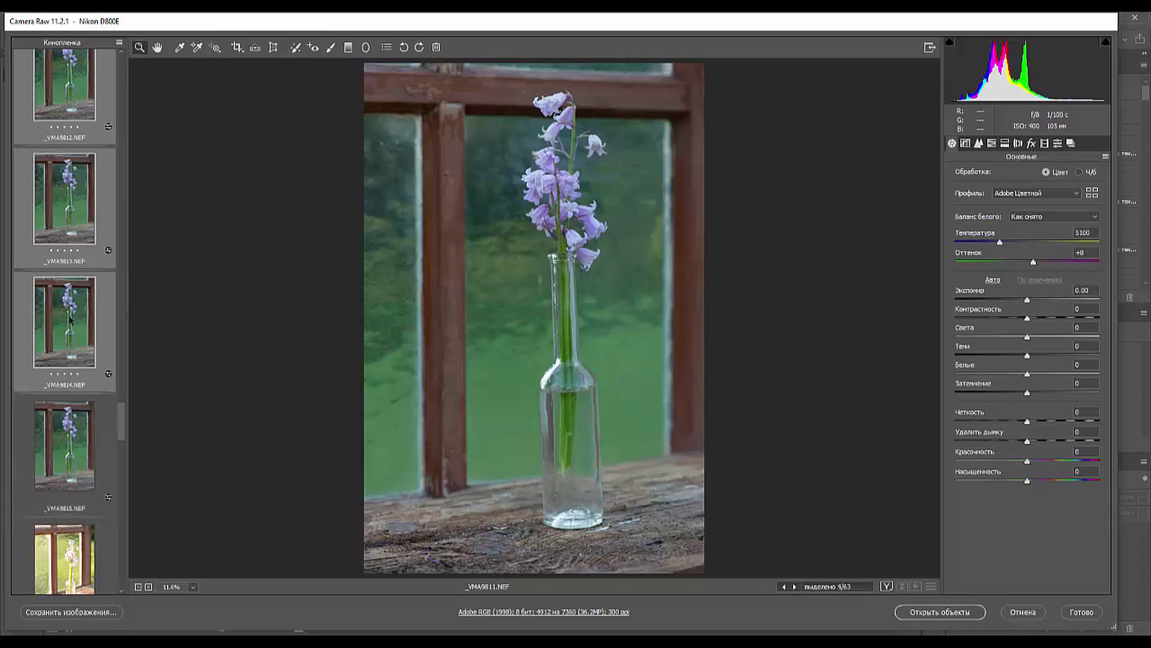
left_click(73, 412, "shift")
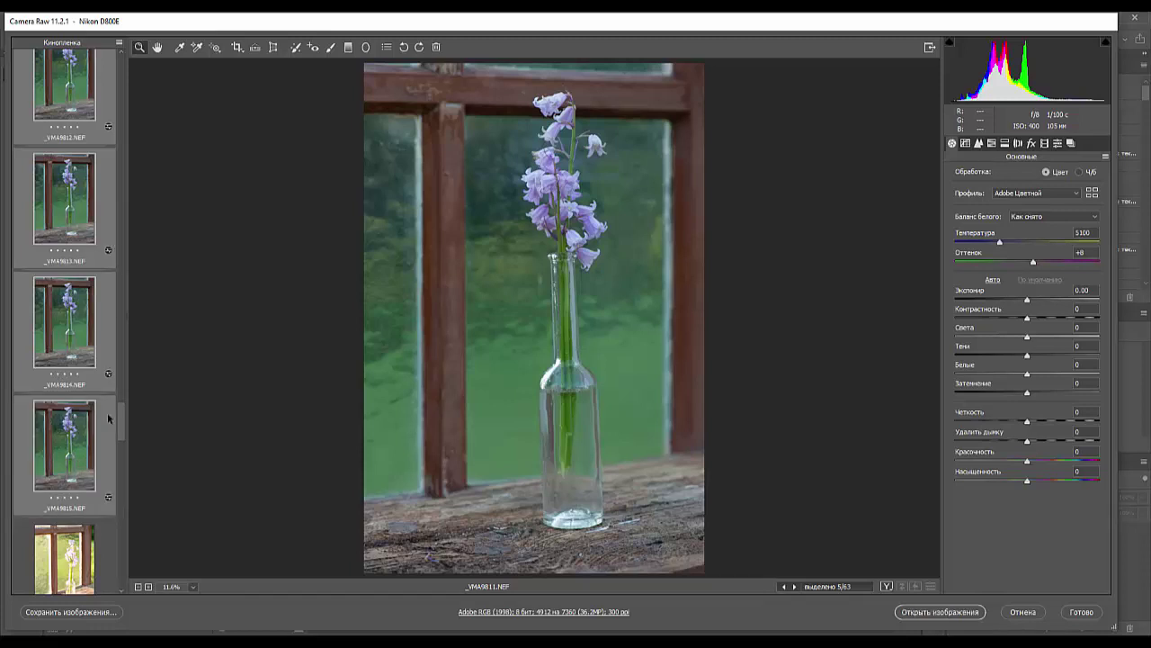
left_click_drag(120, 428, 118, 403)
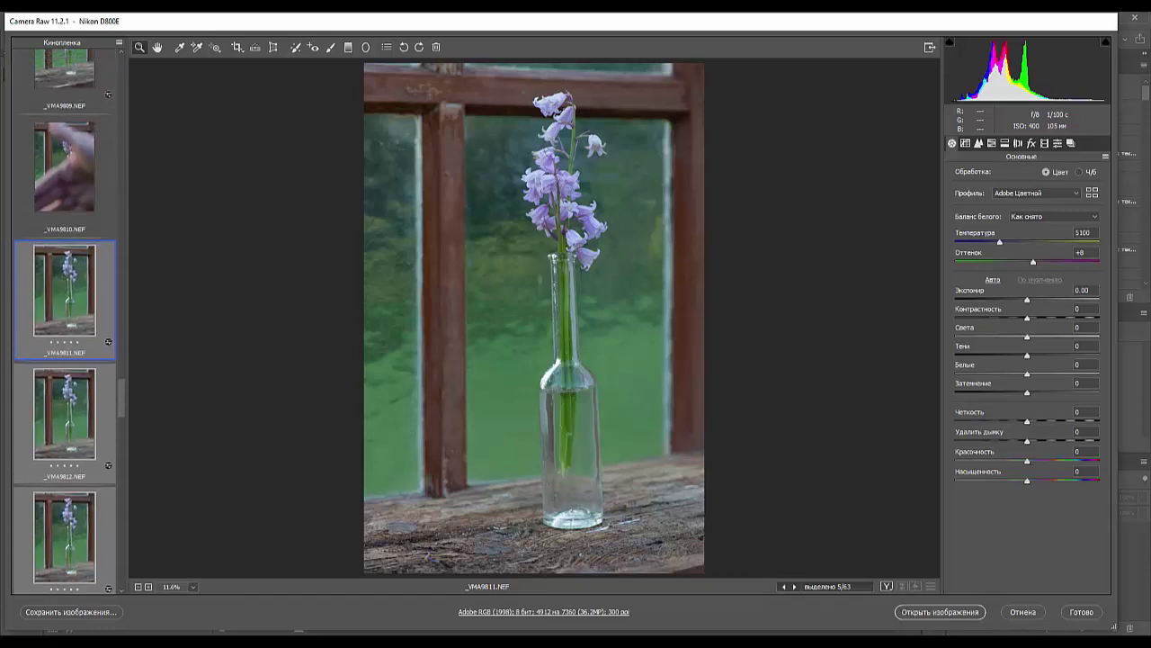
left_click(948, 615)
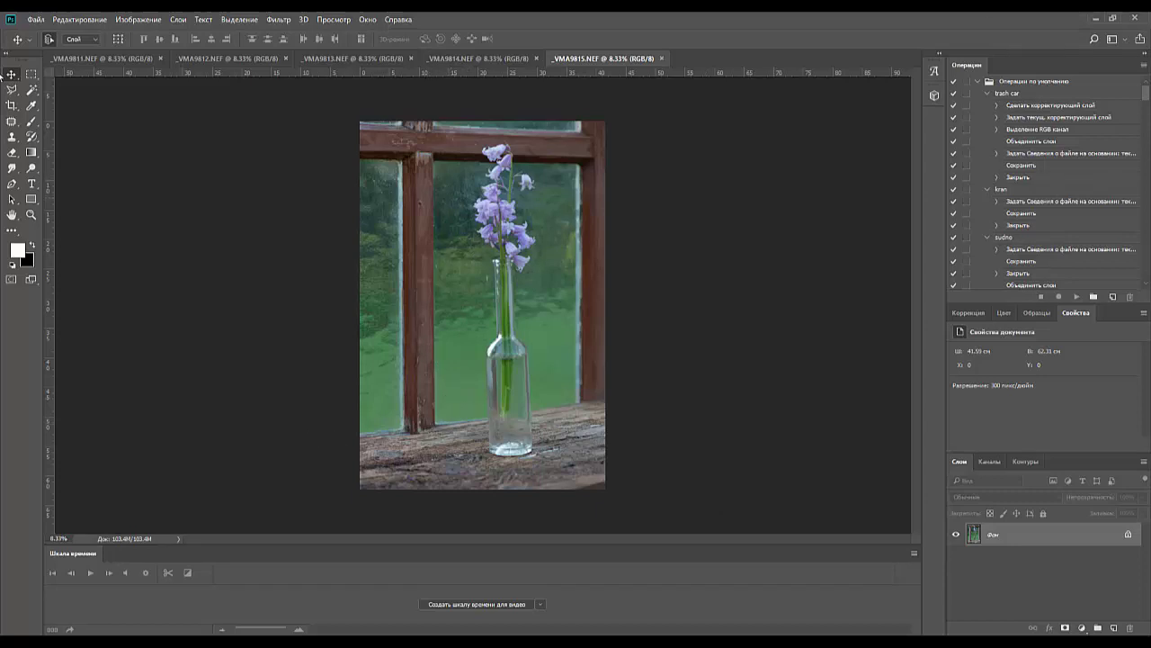
- Combine the five open files into one layered document with Photomerge, using the Auto layout and no image blending
left_click(71, 20)
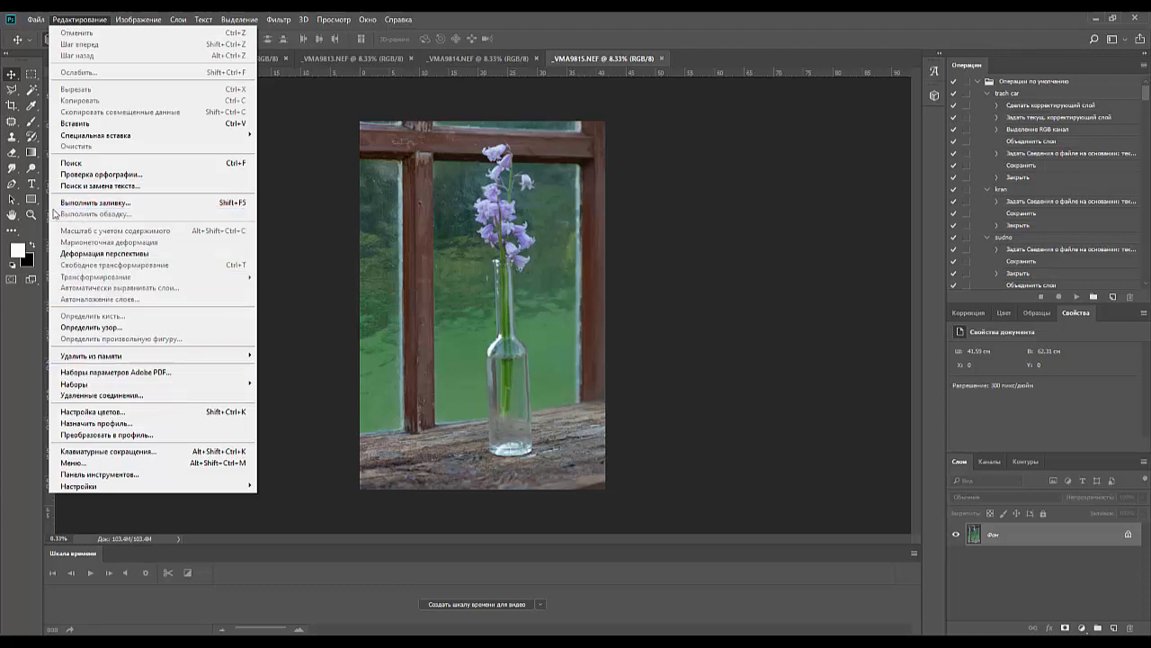
mouse_move(38, 20)
mouse_move(201, 289)
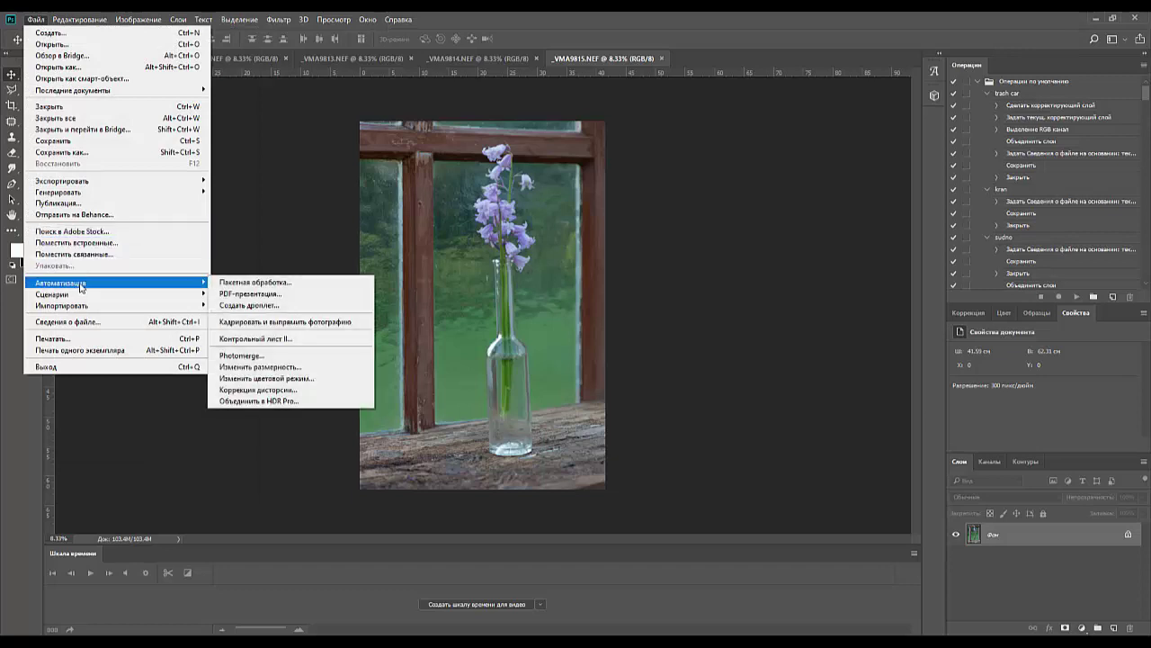
left_click(268, 356)
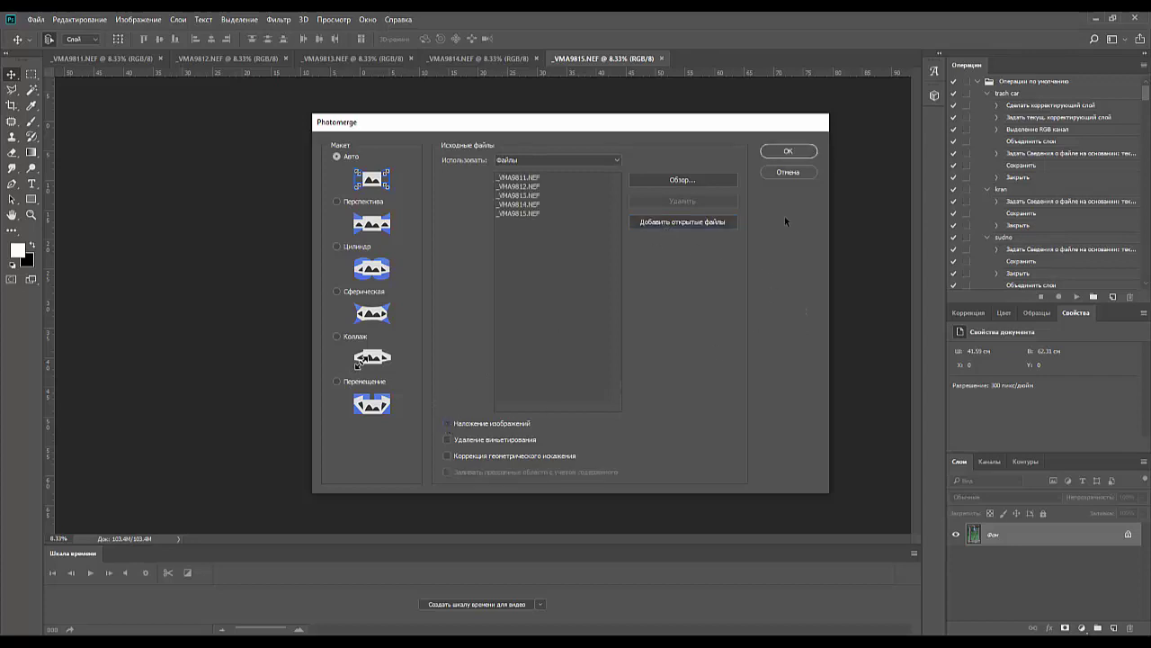
left_click(787, 152)
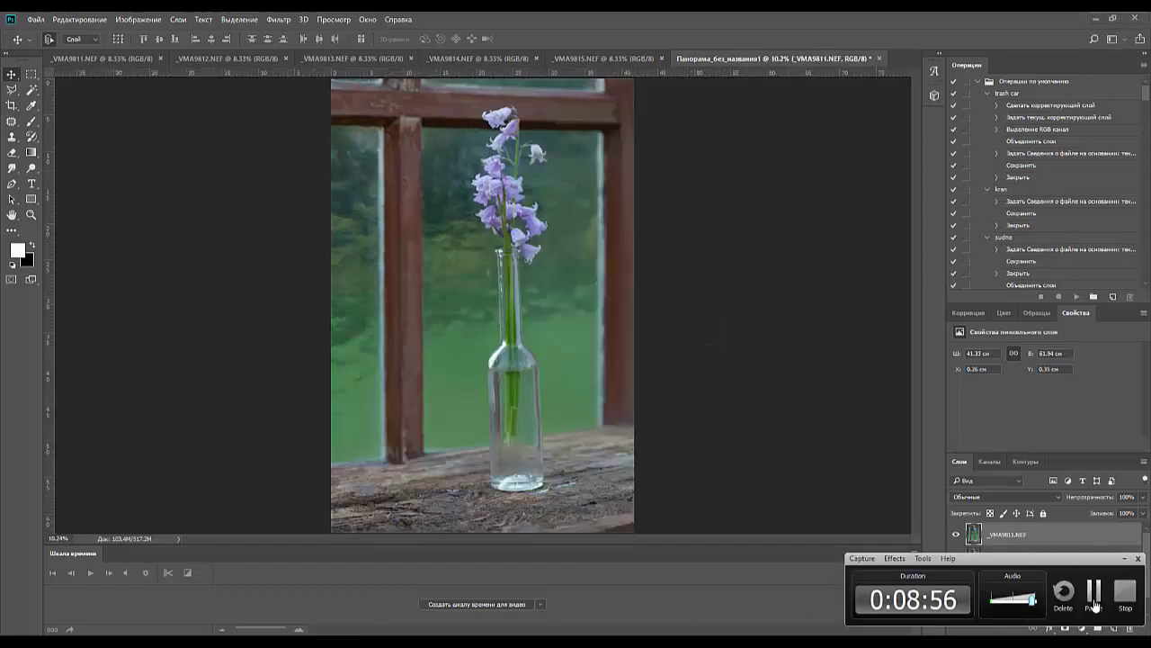
- Auto-blend all five frame layers as stacked images with seamless tones and colors, and merge them into one layer
left_click(81, 19)
left_click(110, 54)
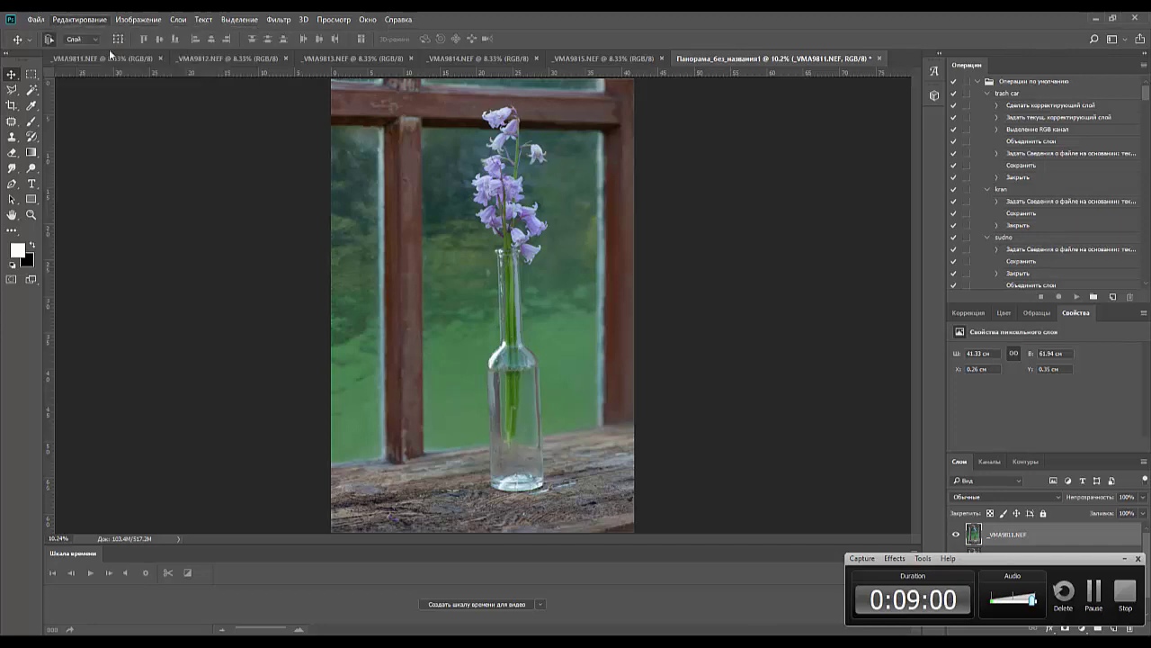
left_click_drag(997, 559, 804, 568)
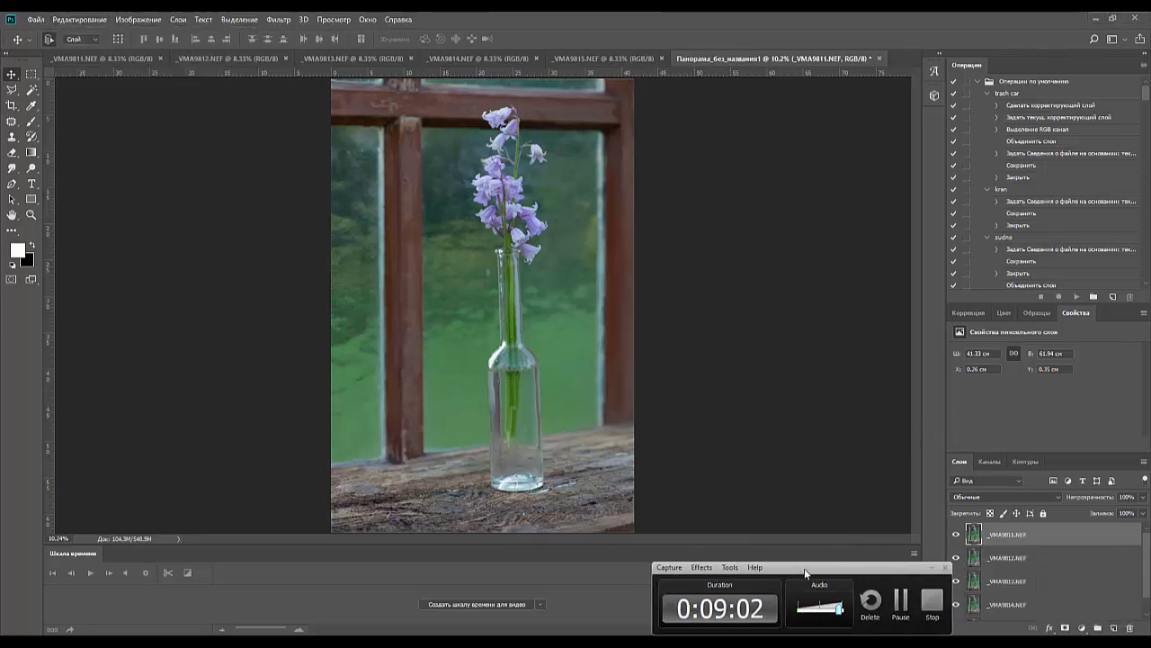
scroll(1082, 600, "down", 1)
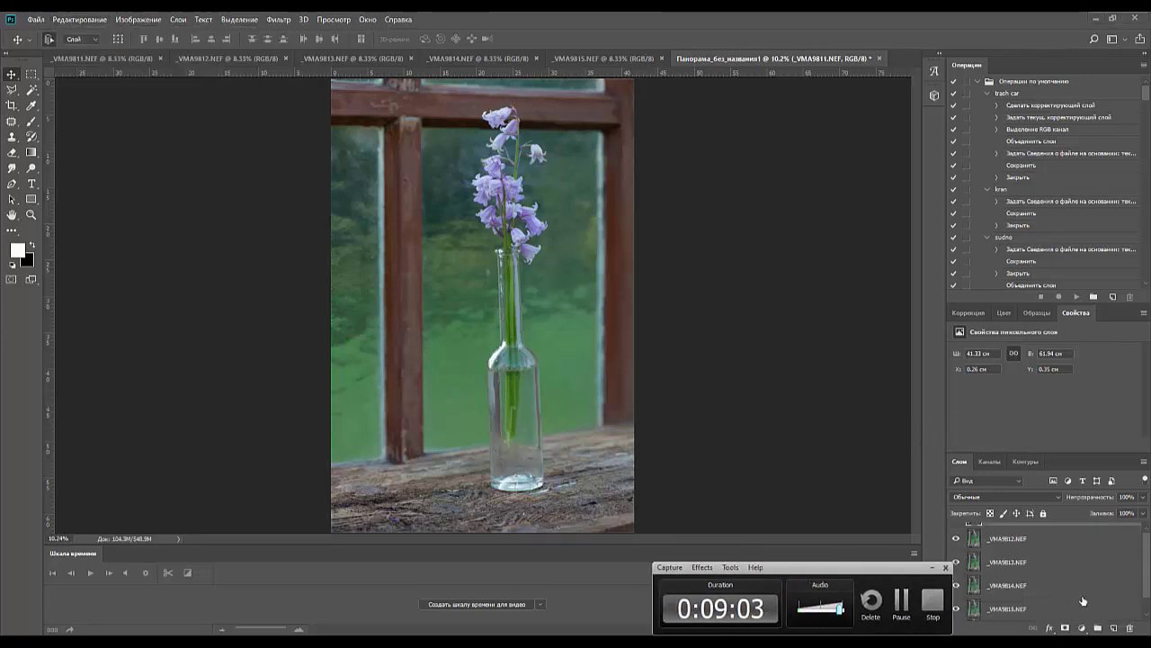
left_click(1036, 609, "shift")
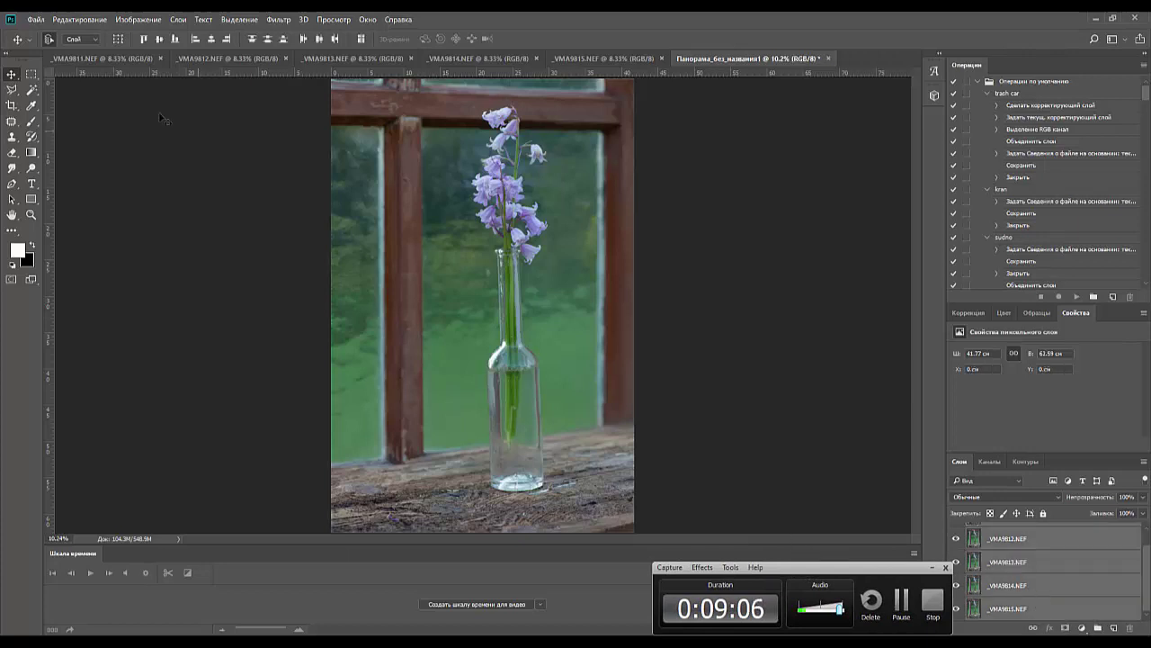
left_click(104, 20)
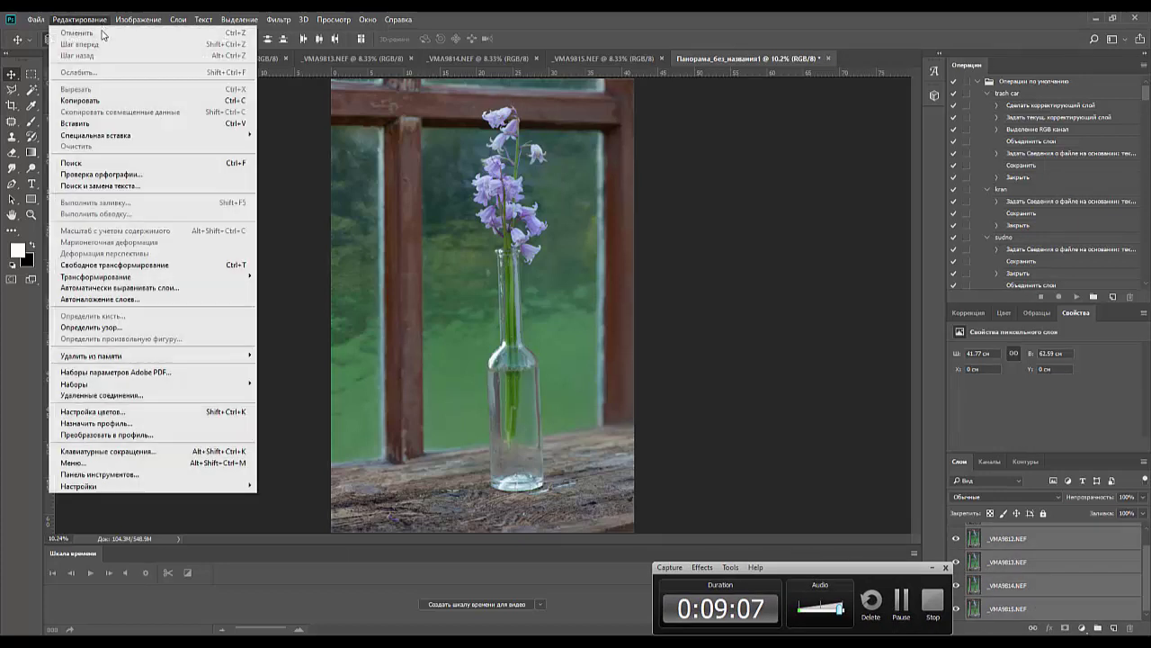
left_click(117, 299)
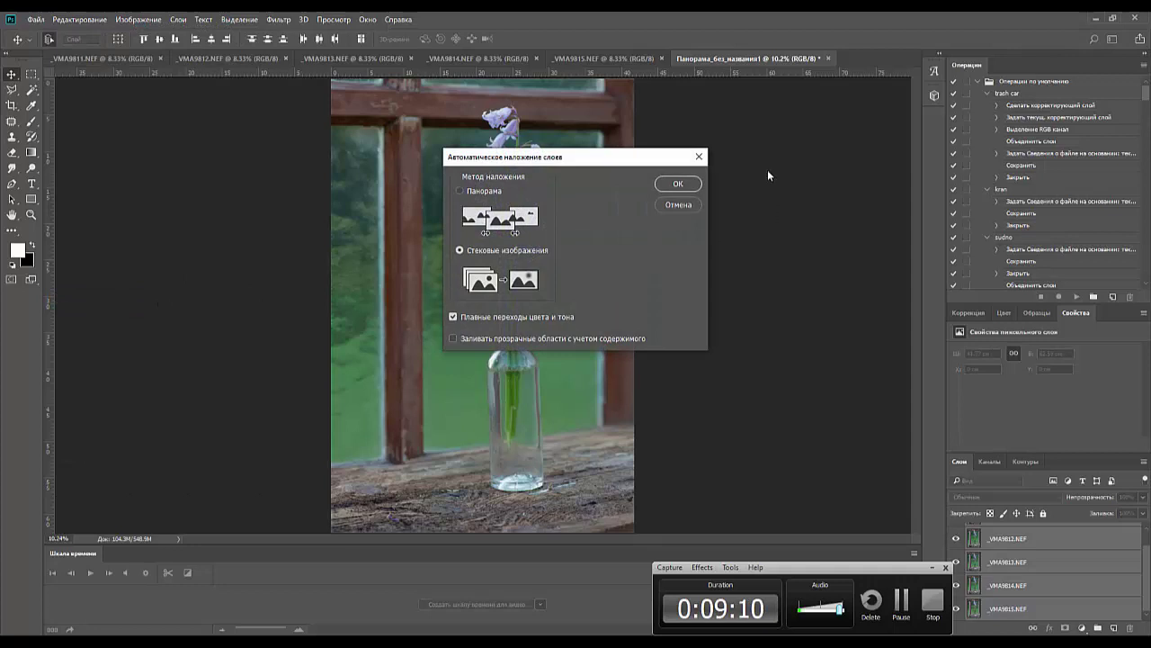
left_click(678, 184)
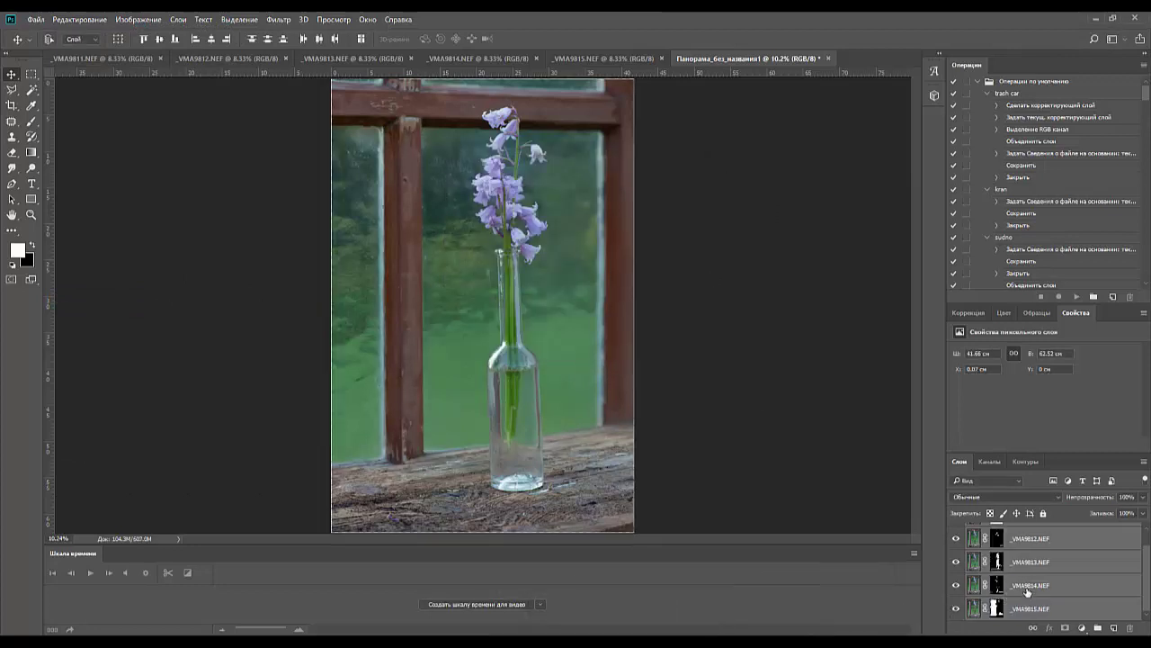
key("ctrl+e")
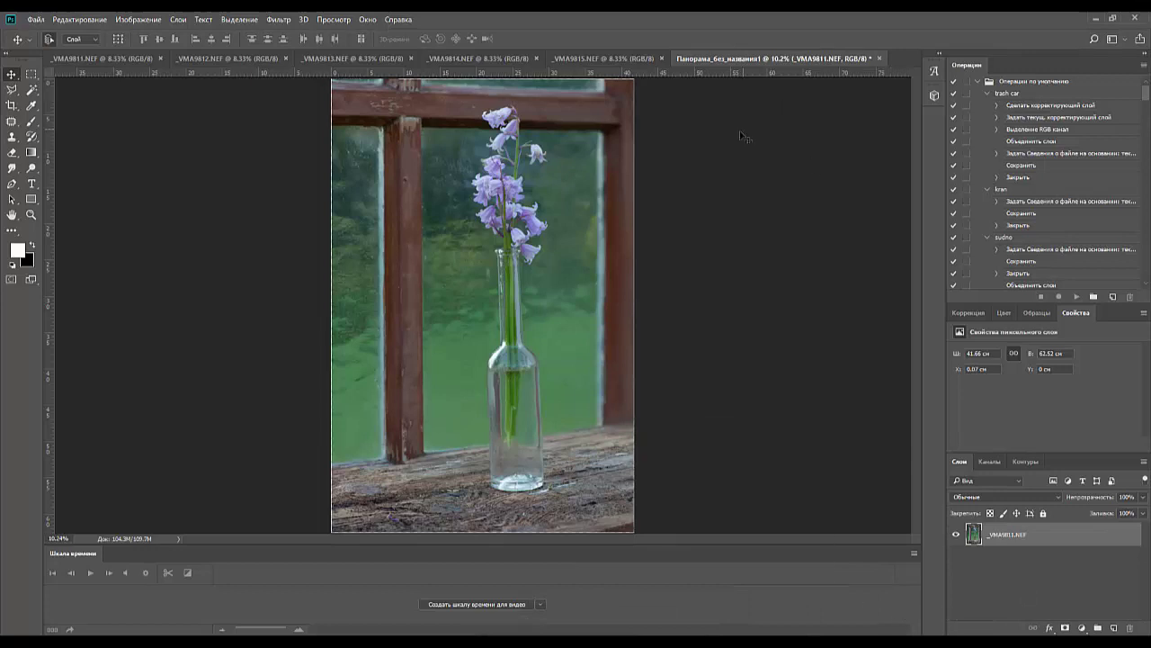
- Crop the merged image with a slight clockwise rotation, keeping the crop frame inside the image edges
left_click(11, 105)
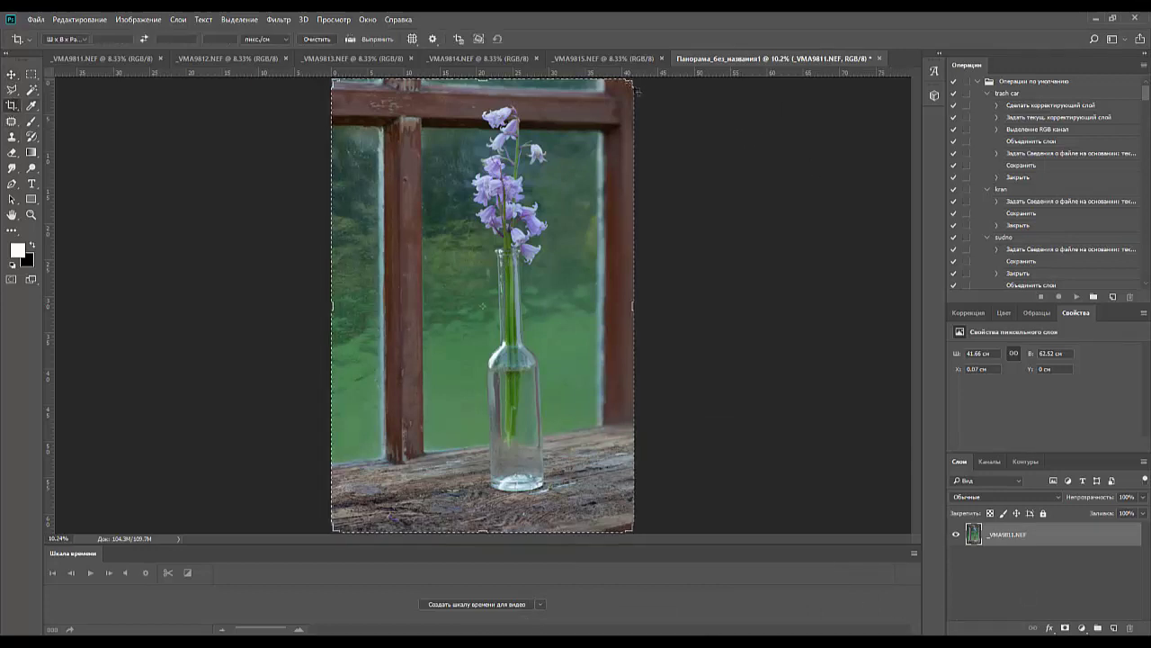
left_click_drag(648, 85, 656, 90)
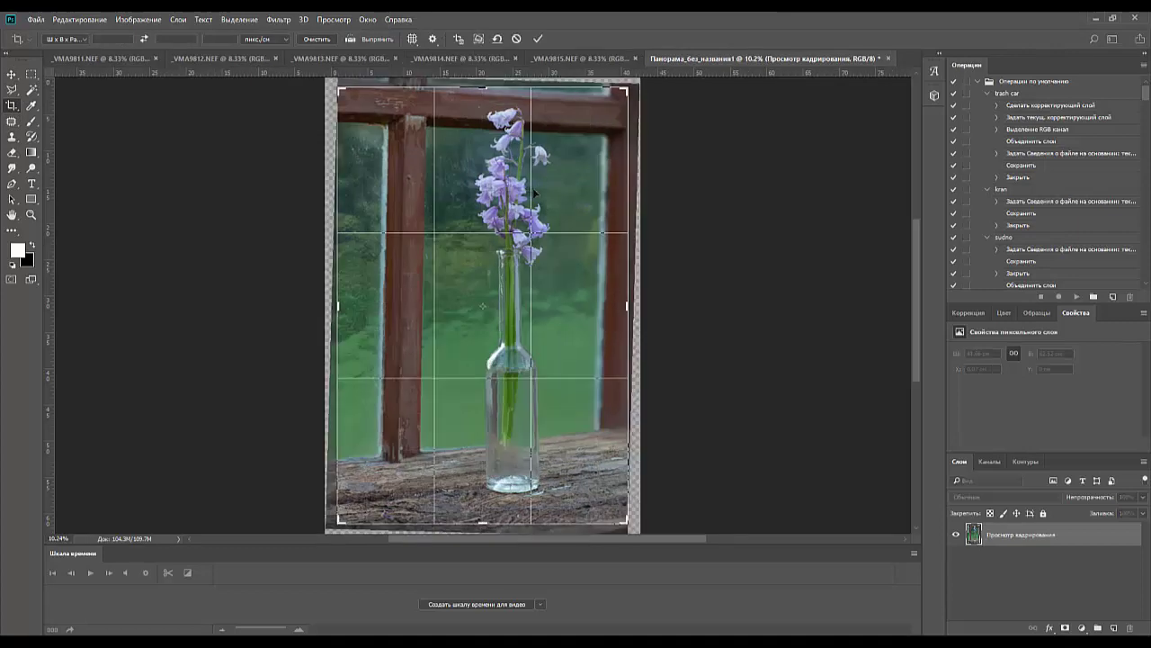
key("Return")
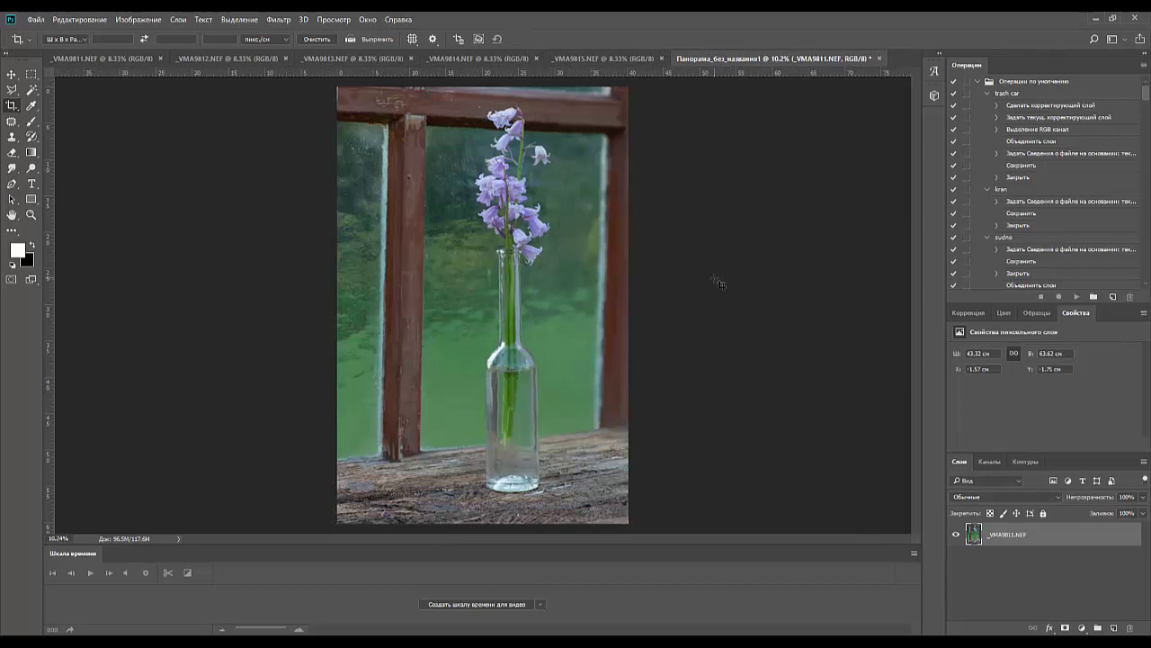
- Scale the merged layer's height to 99.84% with Free Transform by lowering its upper edge
key("ctrl+minus")
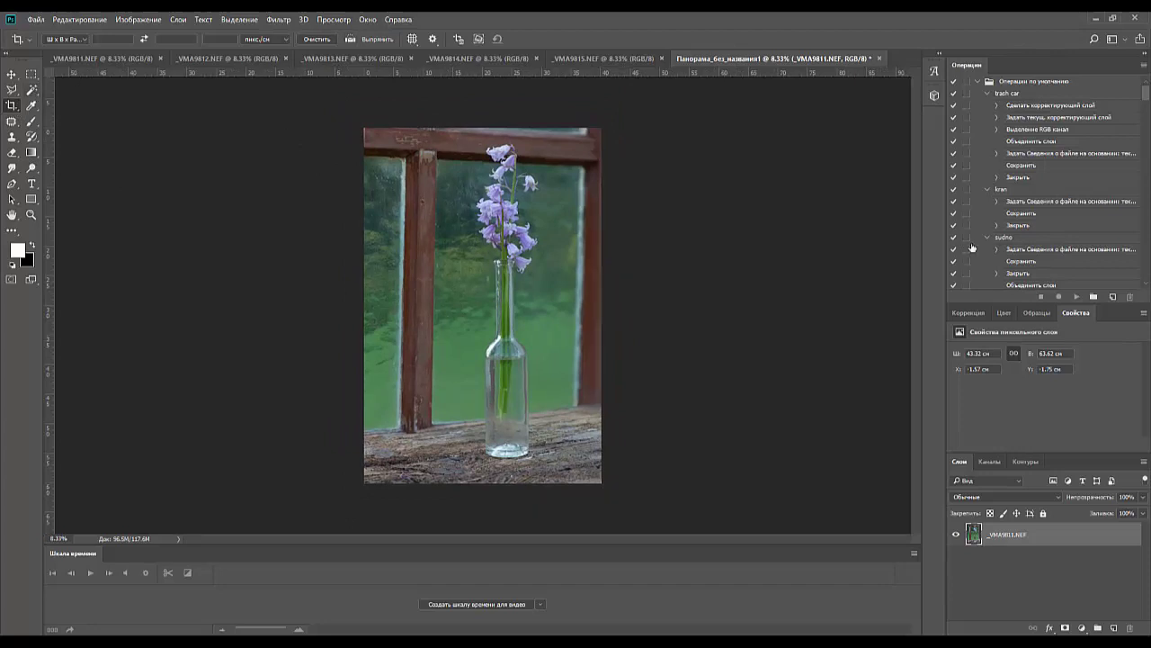
key("t")
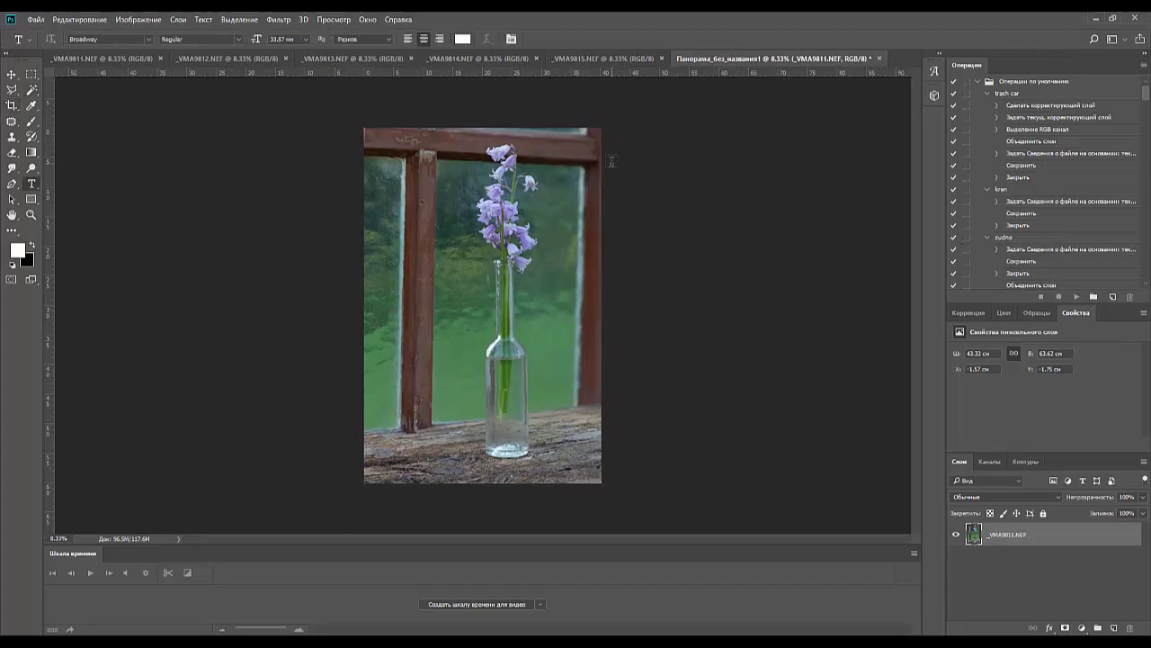
key("ctrl+t")
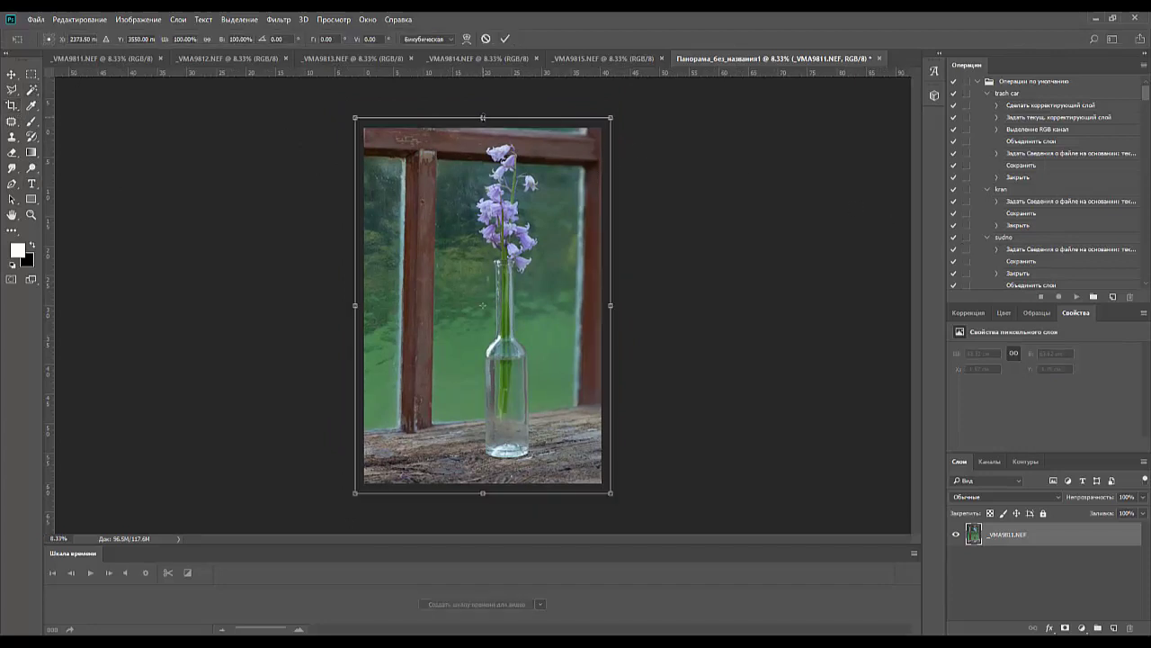
left_click_drag(483, 117, 483, 118)
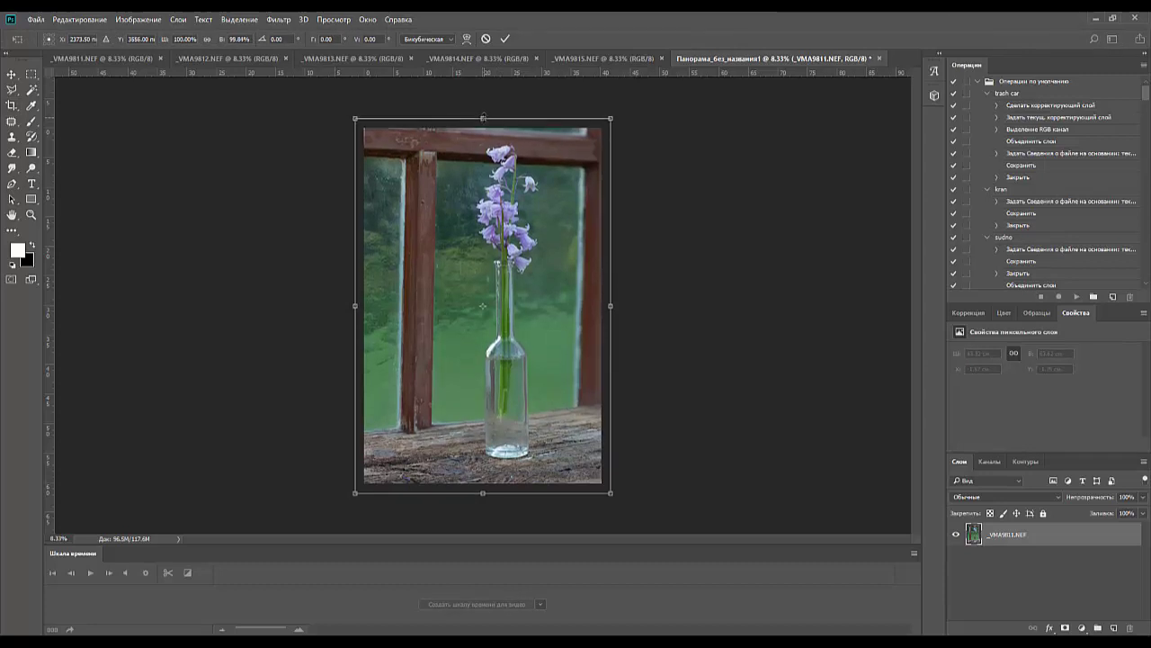
key("Return")
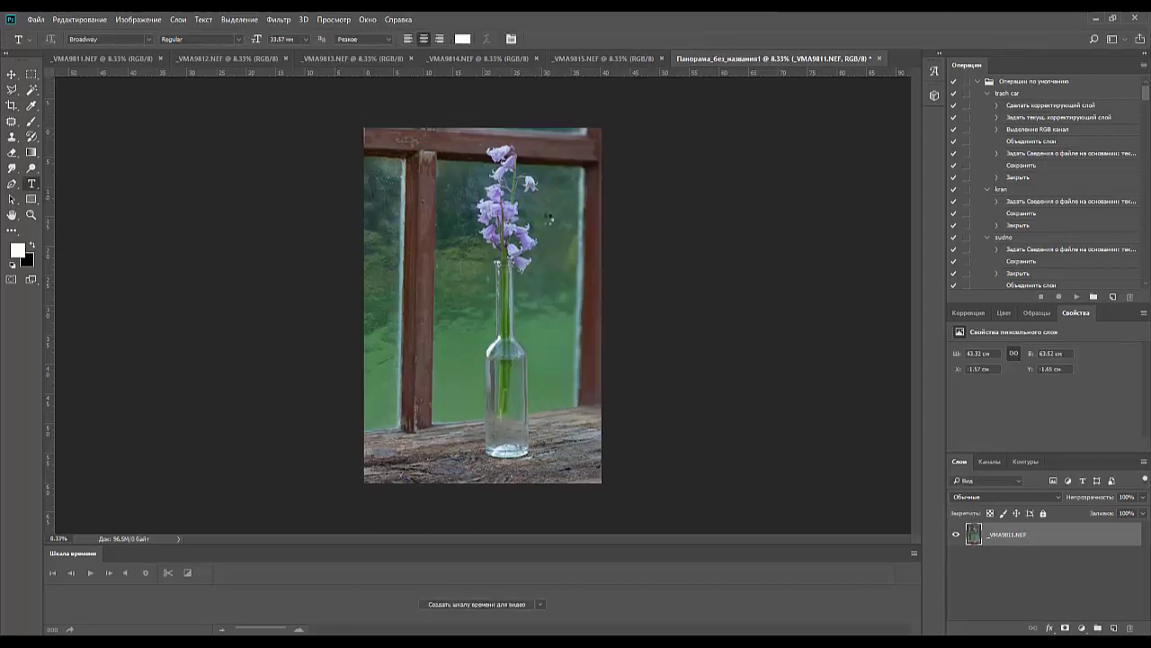
- Set the rectangular marquee's fixed ratio to width 2 and height 3, clearing the trial horizontal selections
left_click(32, 74)
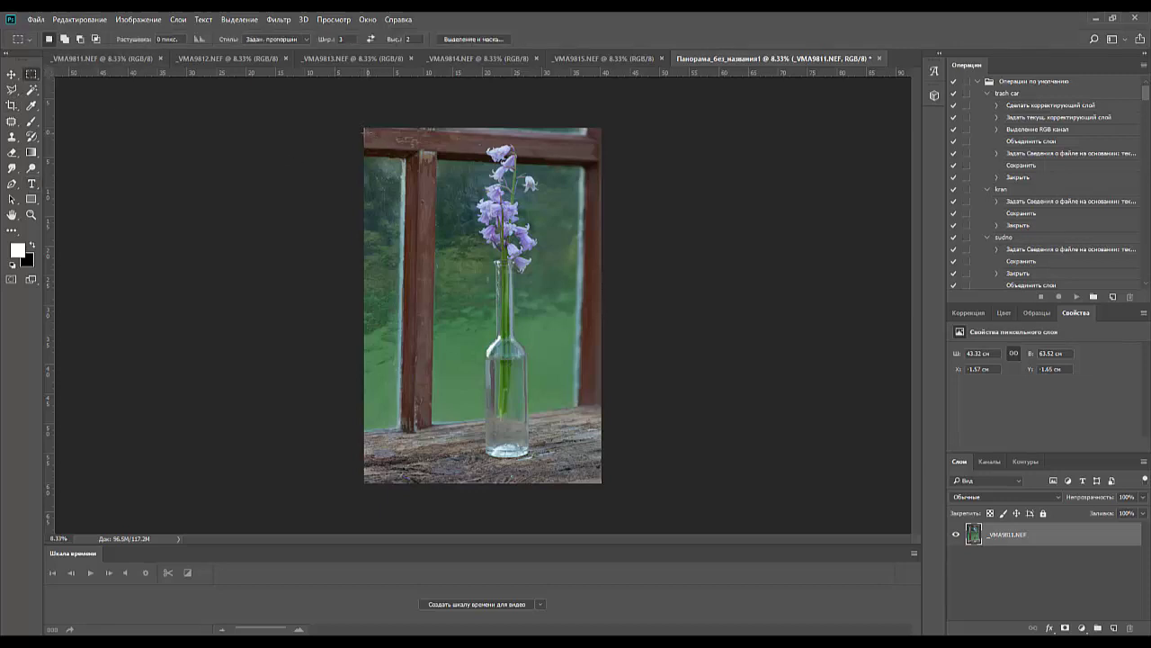
left_click_drag(365, 132, 542, 248)
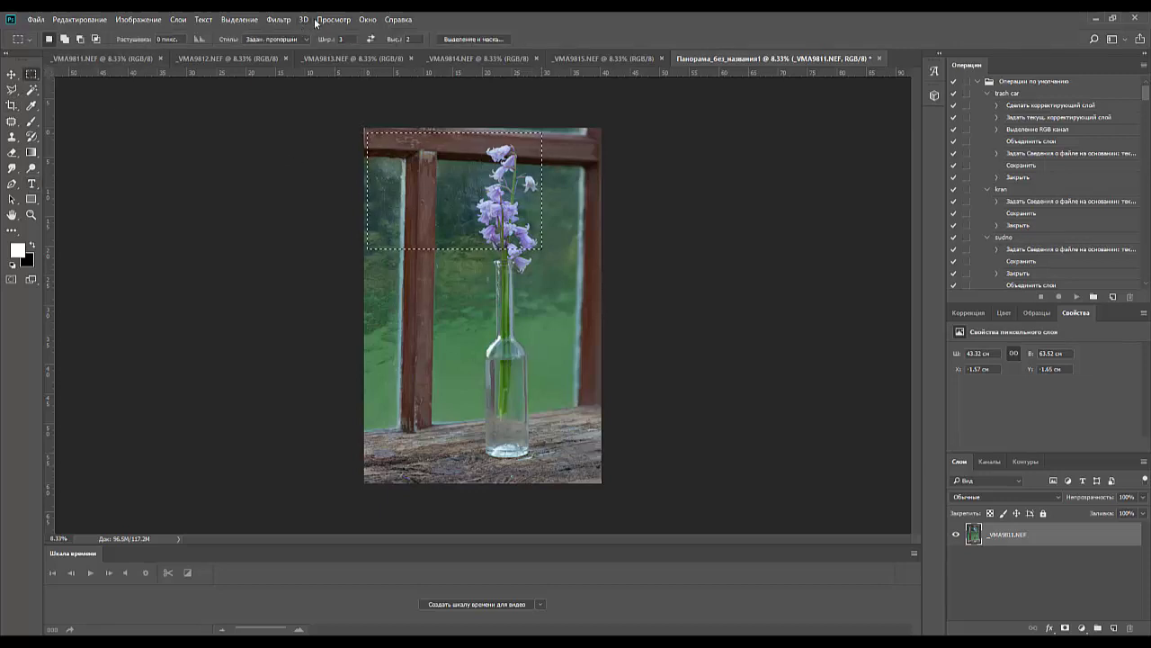
left_click(370, 42)
left_click(283, 106)
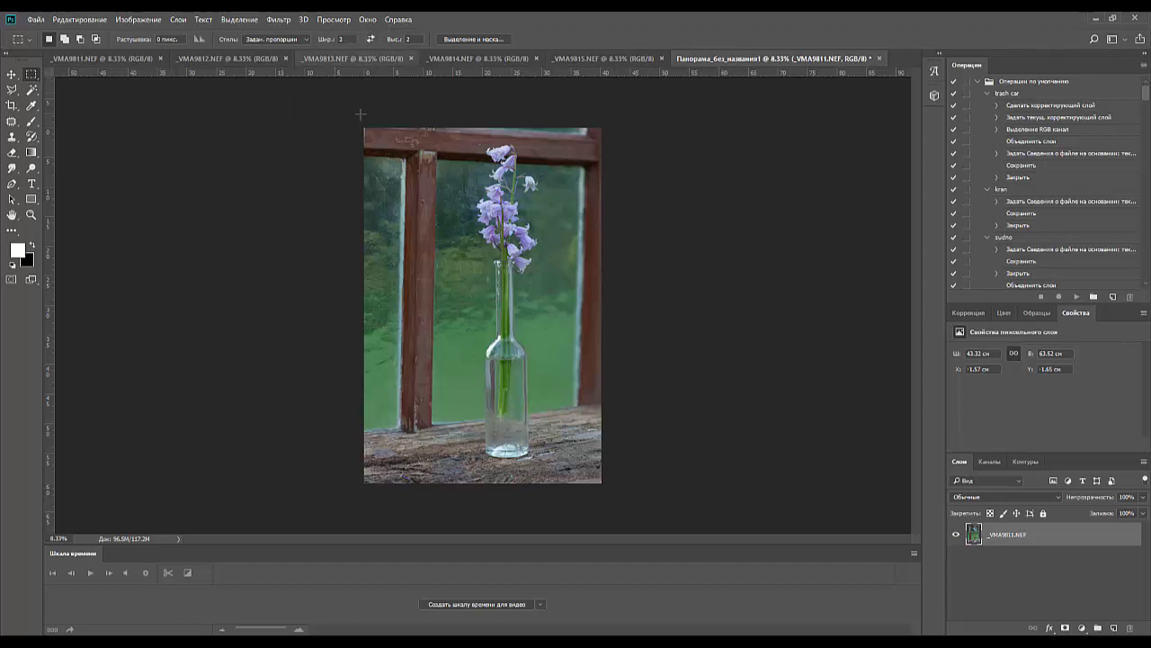
left_click_drag(388, 136, 500, 394)
left_click(372, 38)
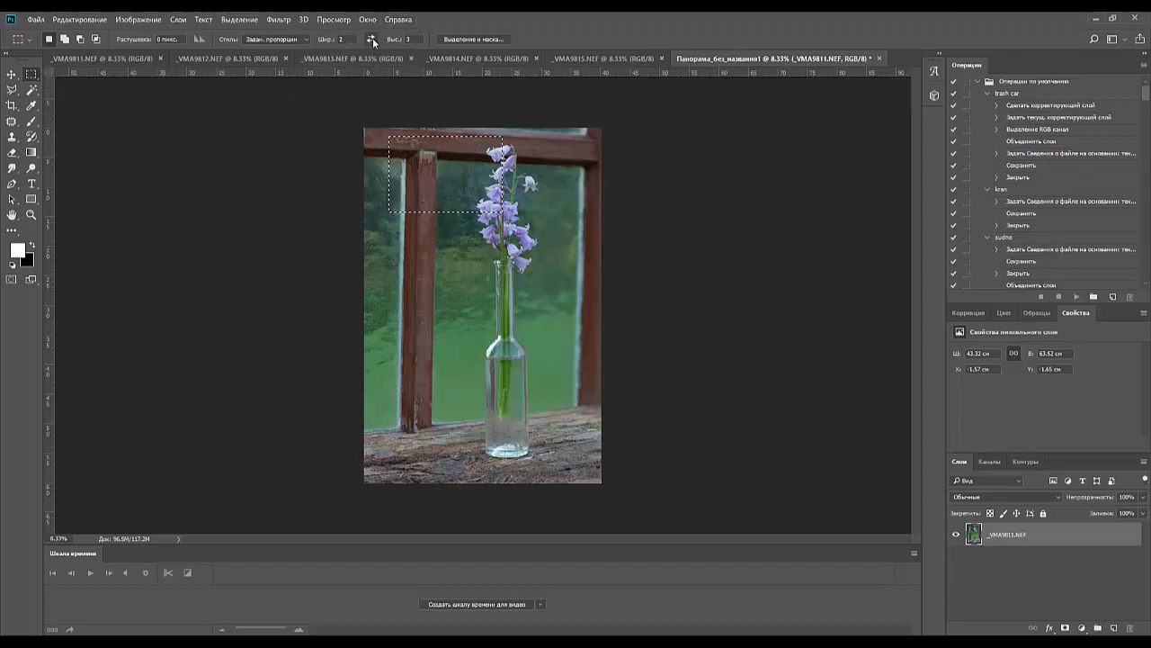
left_click(317, 135)
- Select an upright 2:3 area around the flowers and bottle and center it within the photo's edges
left_click_drag(388, 130, 604, 455)
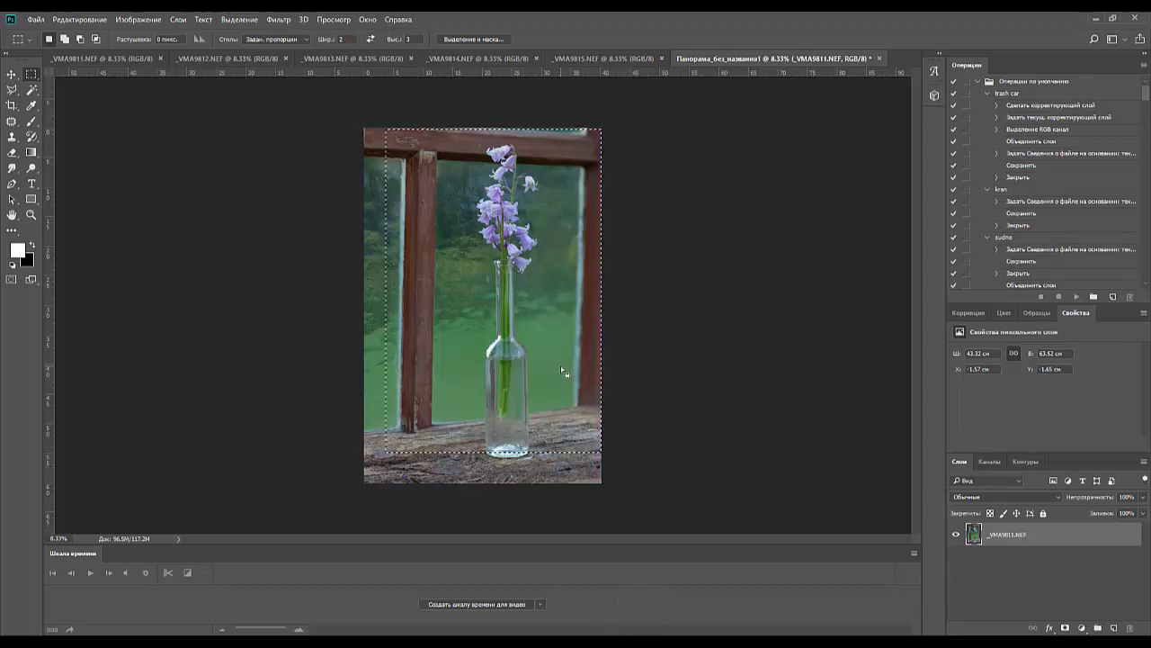
mouse_move(560, 366)
left_mouse_down()
mouse_move(548, 376)
mouse_move(586, 381)
mouse_move(542, 382)
mouse_move(556, 380)
left_mouse_up()
left_click(556, 381)
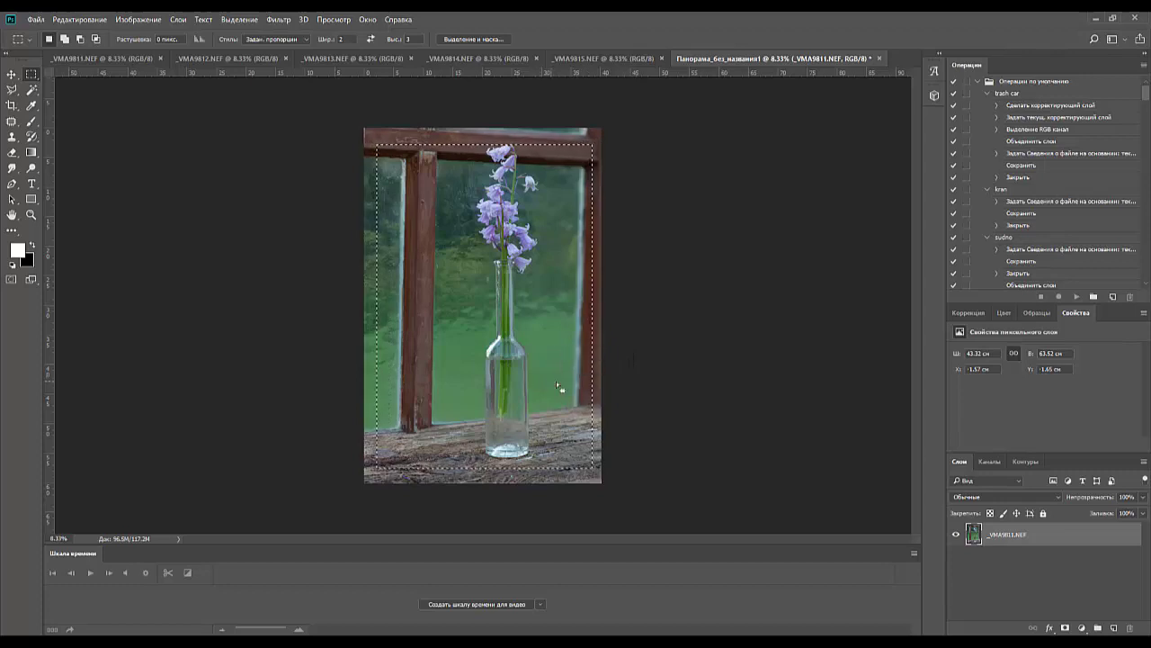
- Crop the merged photo slightly inside all four edges to an upright frame about 58.96 cm high around the flowers and bottle
left_click(12, 105)
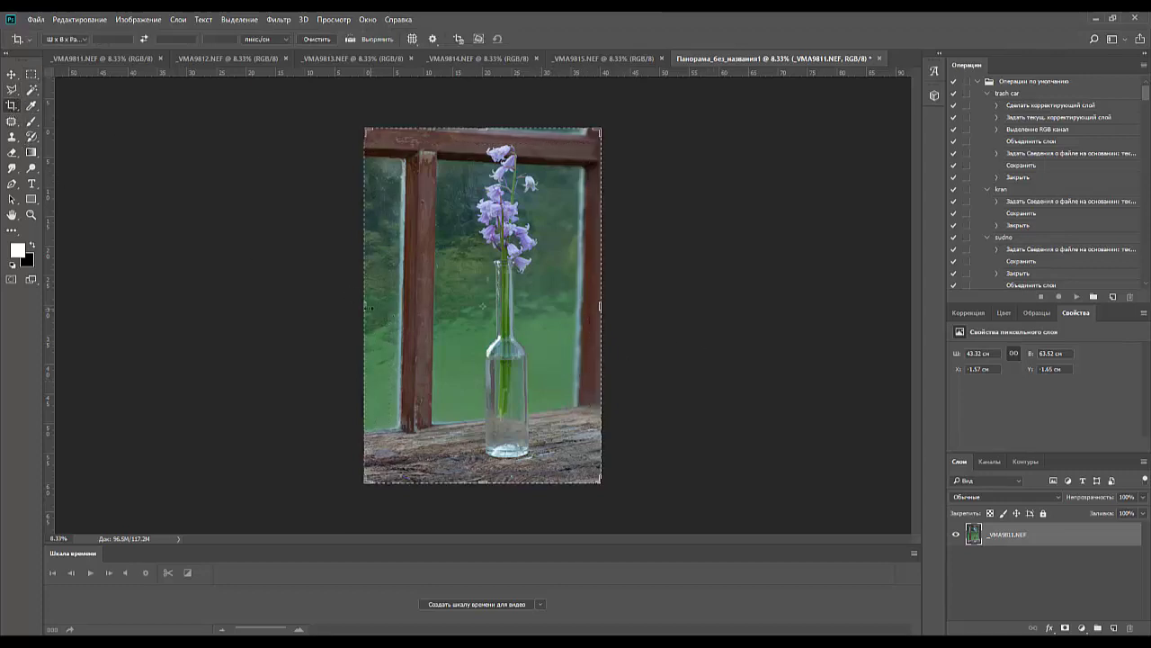
mouse_move(369, 307)
left_mouse_down()
mouse_move(391, 306)
mouse_move(375, 306)
left_mouse_up()
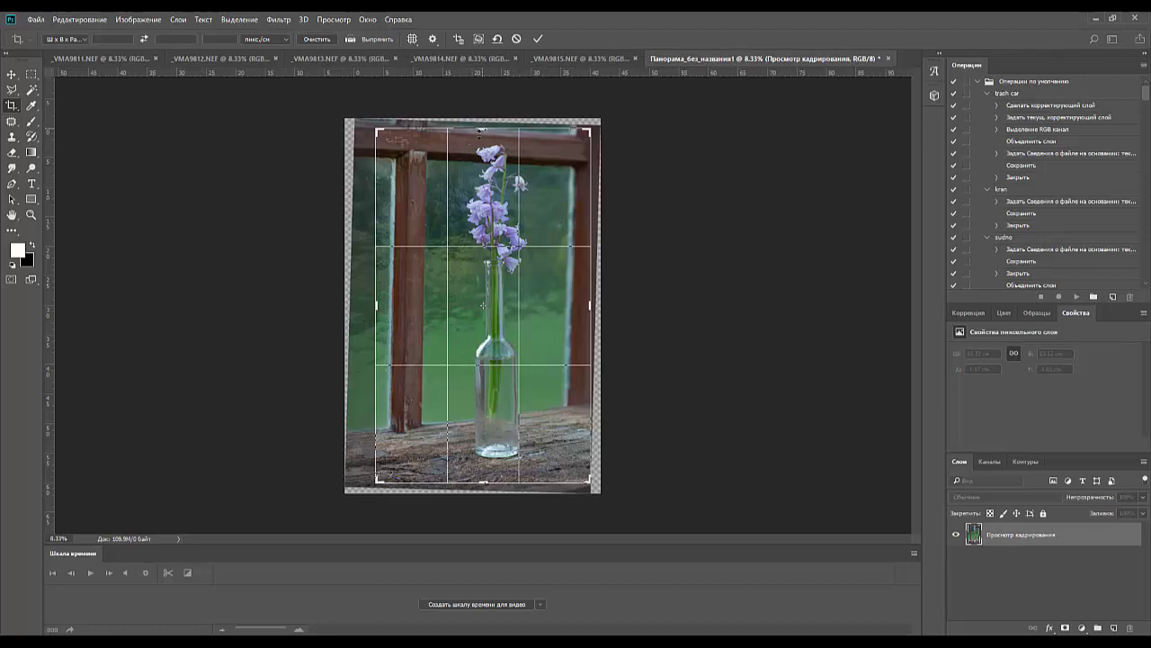
left_click_drag(481, 130, 482, 132)
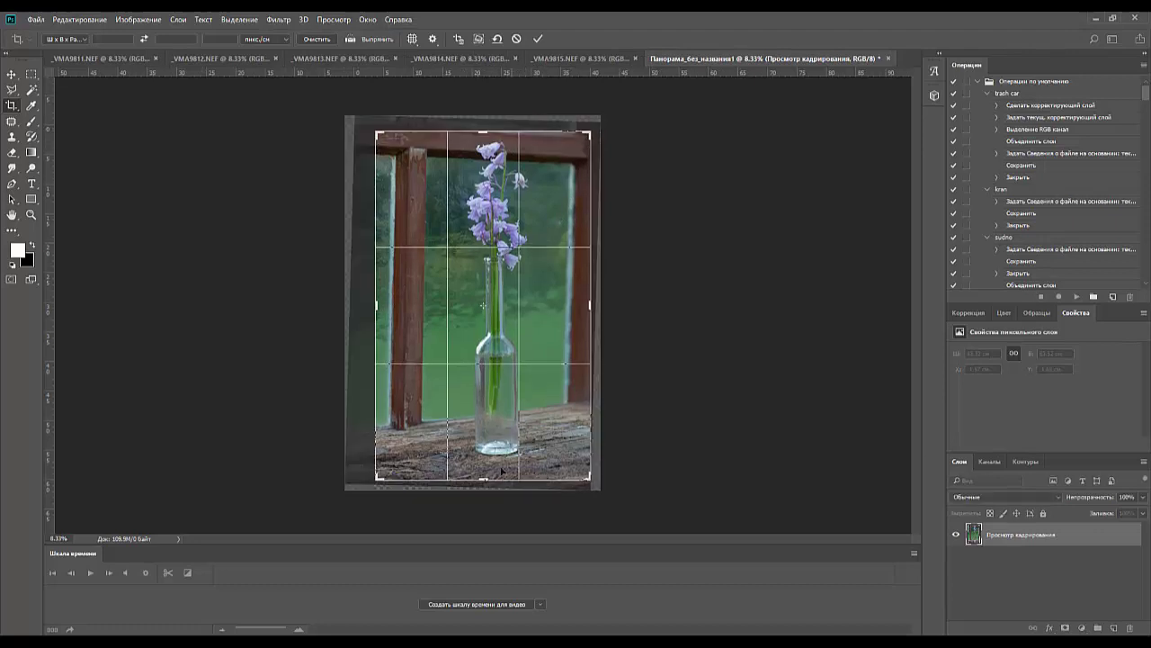
left_click_drag(482, 478, 477, 479)
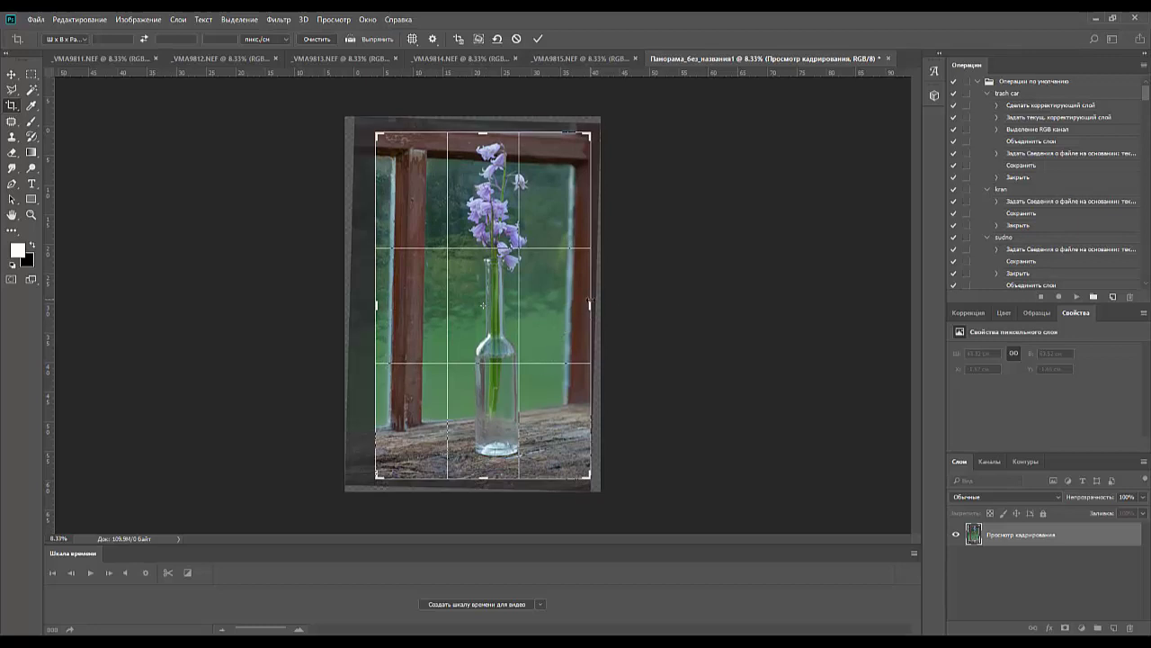
left_click_drag(590, 301, 587, 300)
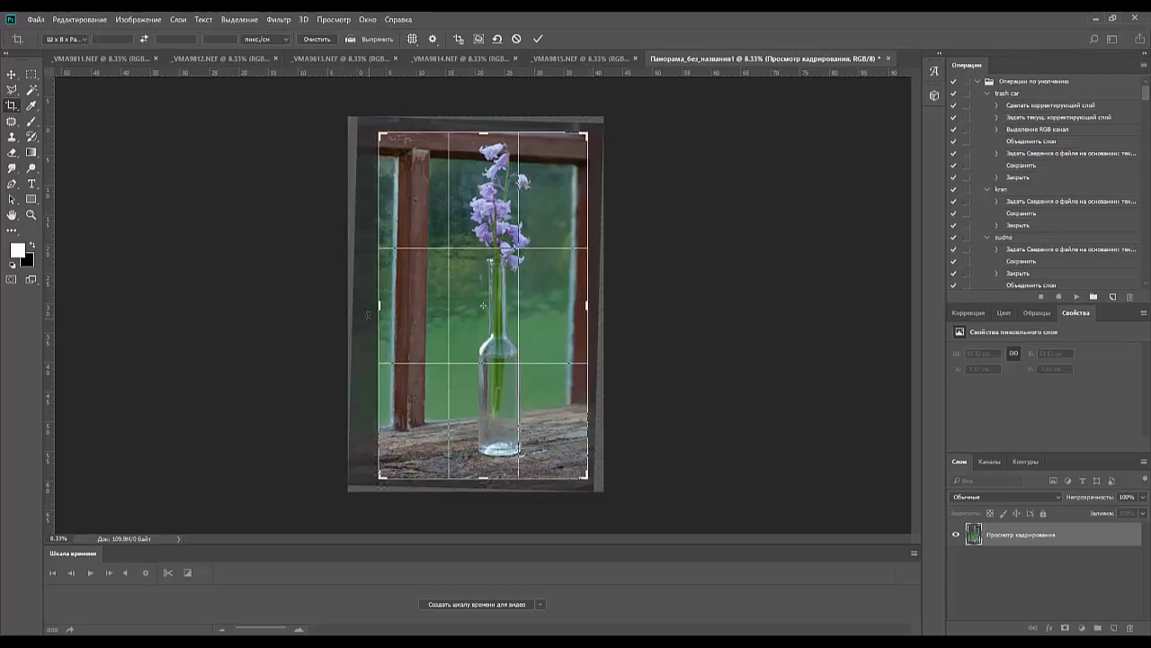
left_click_drag(379, 306, 367, 306)
mouse_move(484, 135)
left_mouse_down()
mouse_move(478, 122)
mouse_move(478, 133)
left_mouse_up()
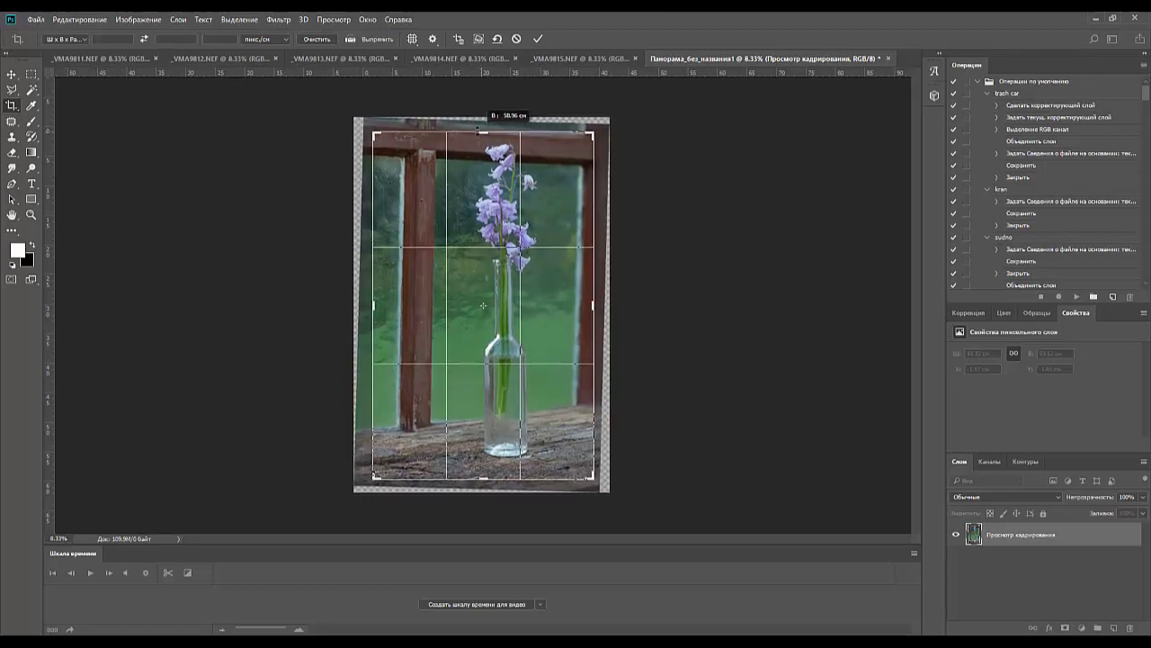
key("Return")
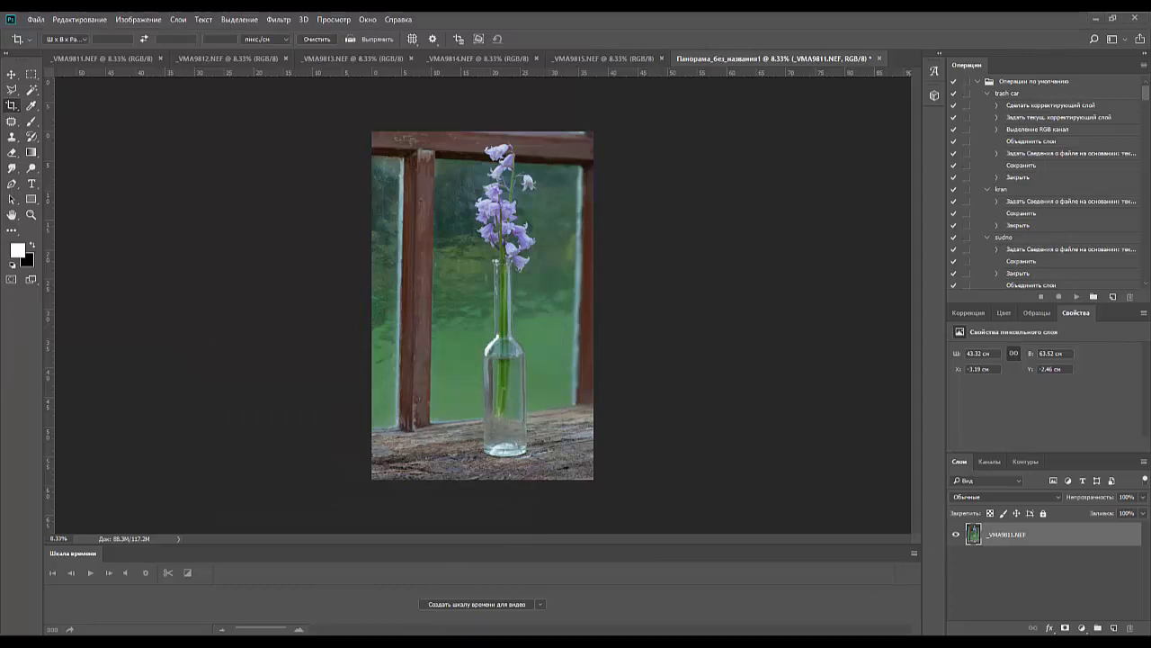
- Duplicate the merged layer and transform the copy with a 1.19° horizontal skew and 100.16% height to straighten the window frame
key("ctrl+j")
key("ctrl+t")
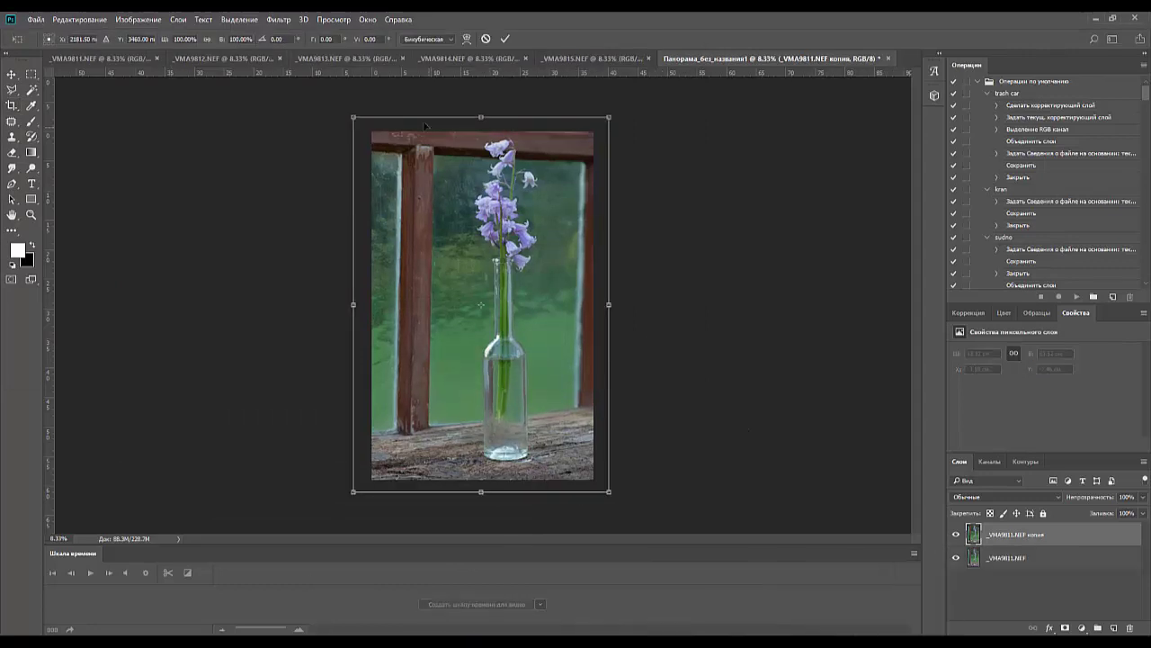
left_click_drag(480, 123, 473, 123)
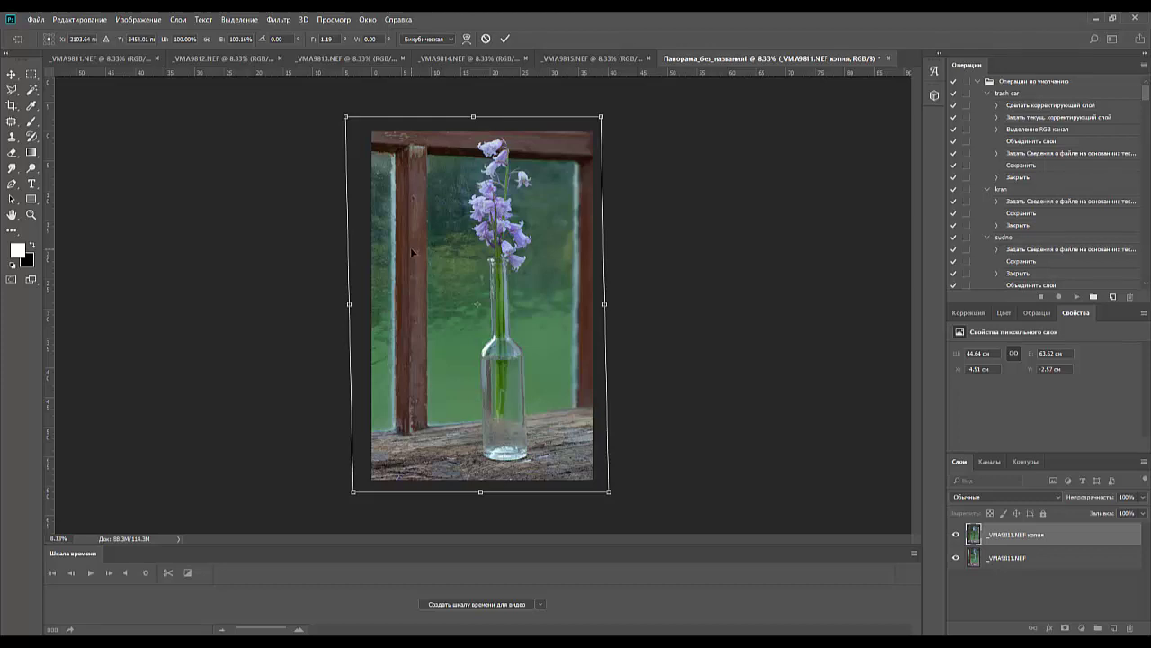
key("Return")
key("c")
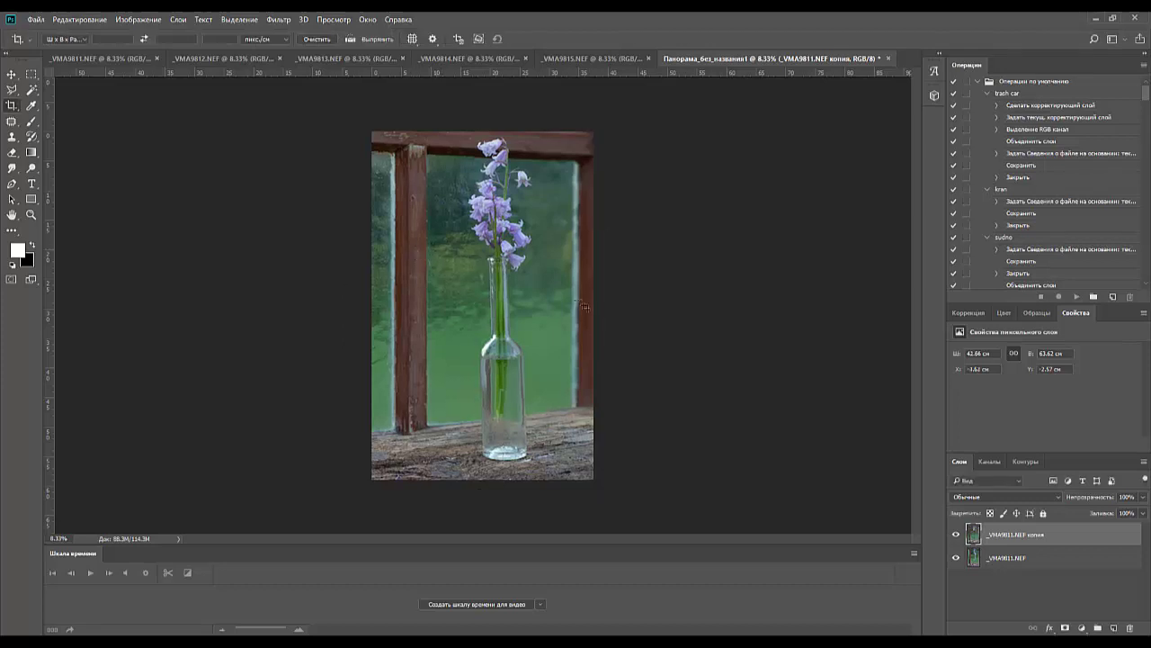
- Add a layer mask to the skewed copy, painting black over the flowers and bottle and white over the far window frame
left_click(1066, 628)
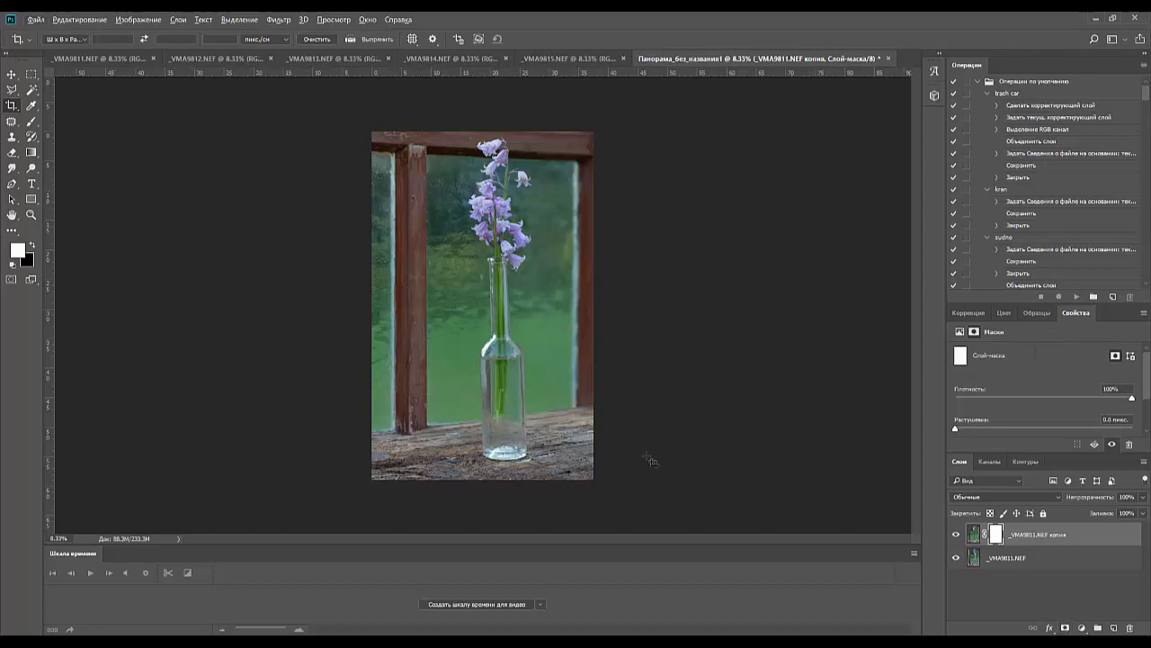
left_click(32, 121)
left_click(34, 244)
mouse_move(475, 192)
left_mouse_down()
mouse_move(504, 285)
mouse_move(505, 158)
mouse_move(492, 175)
mouse_move(515, 154)
mouse_move(501, 120)
left_mouse_up()
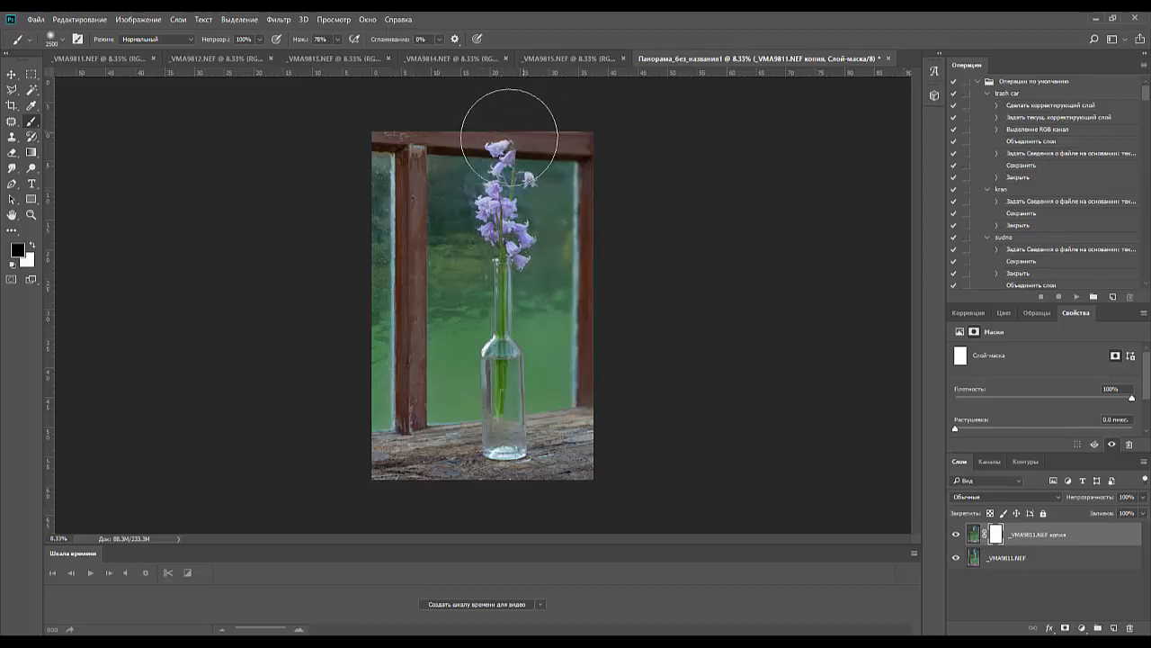
mouse_move(496, 316)
left_mouse_down()
mouse_move(484, 381)
mouse_move(498, 464)
mouse_move(521, 194)
mouse_move(540, 150)
mouse_move(569, 447)
mouse_move(553, 453)
mouse_move(505, 357)
mouse_move(510, 177)
mouse_move(490, 227)
mouse_move(501, 464)
mouse_move(478, 509)
left_mouse_up()
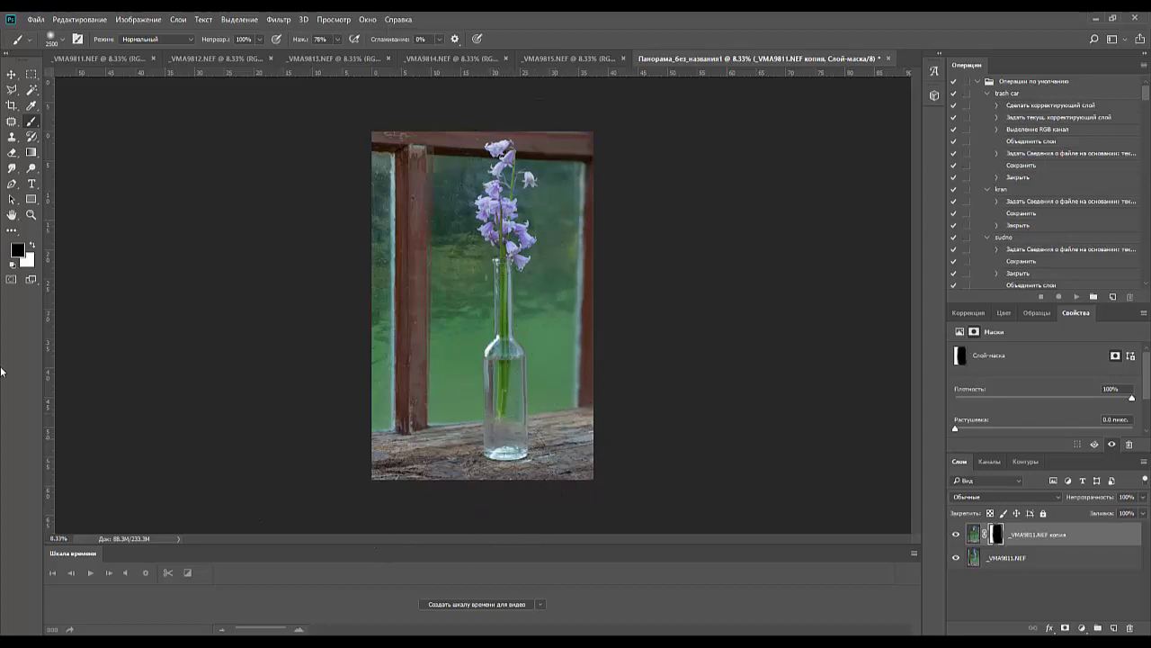
left_click(32, 245)
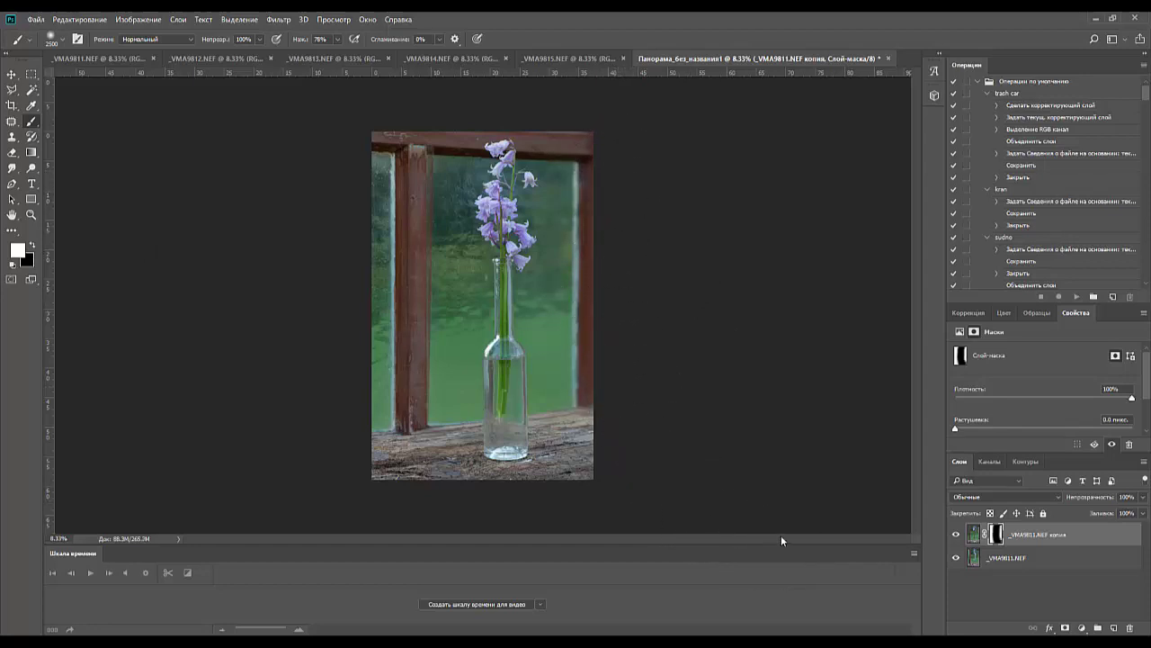
- Inspect the bottle neck, flowers and window frame up close, and the whole photo, for flaws in the masked blend
key("ctrl+plus")
key("ctrl+plus")
key("ctrl+plus")
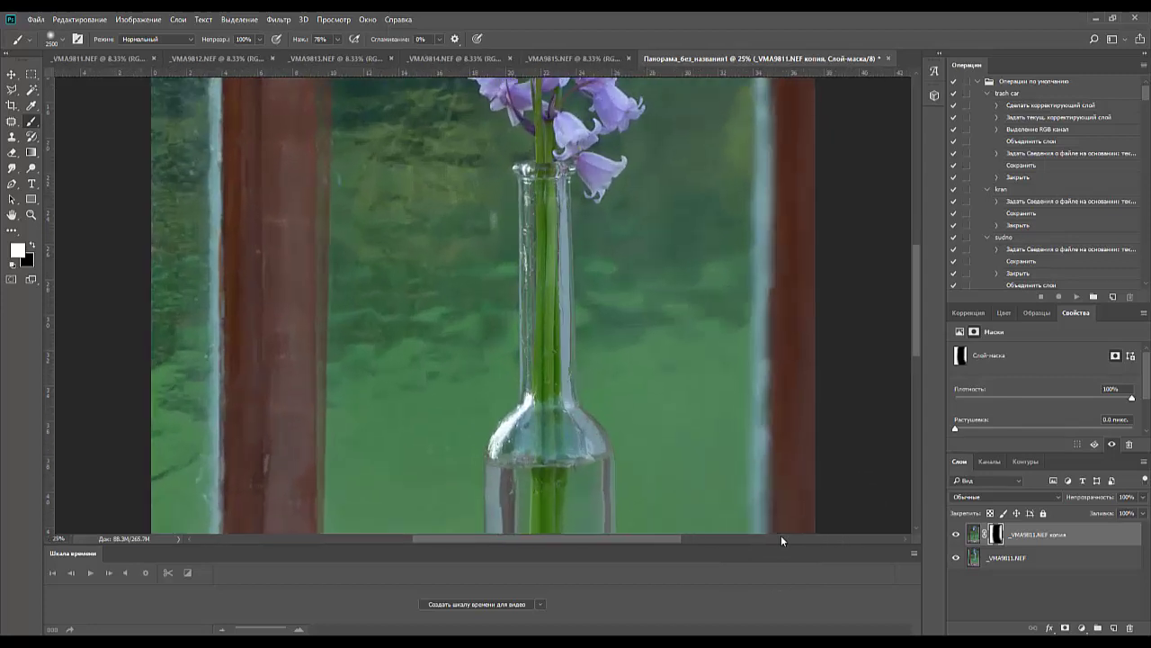
key("ctrl+plus")
key("ctrl+plus")
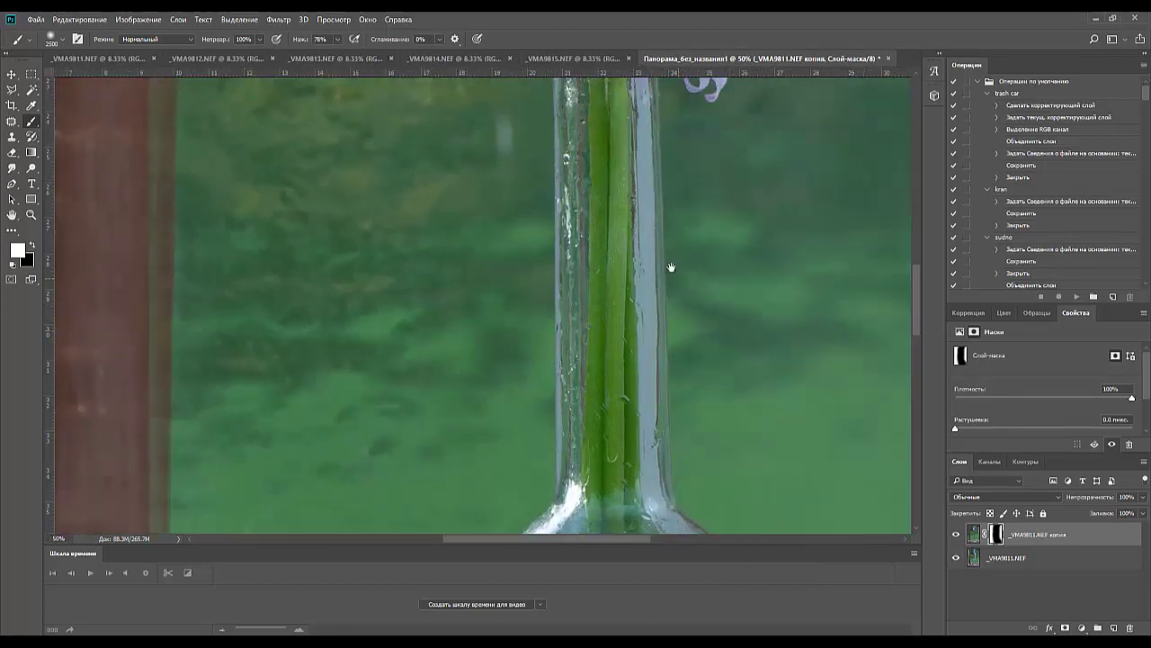
left_click_drag(671, 267, 652, 520)
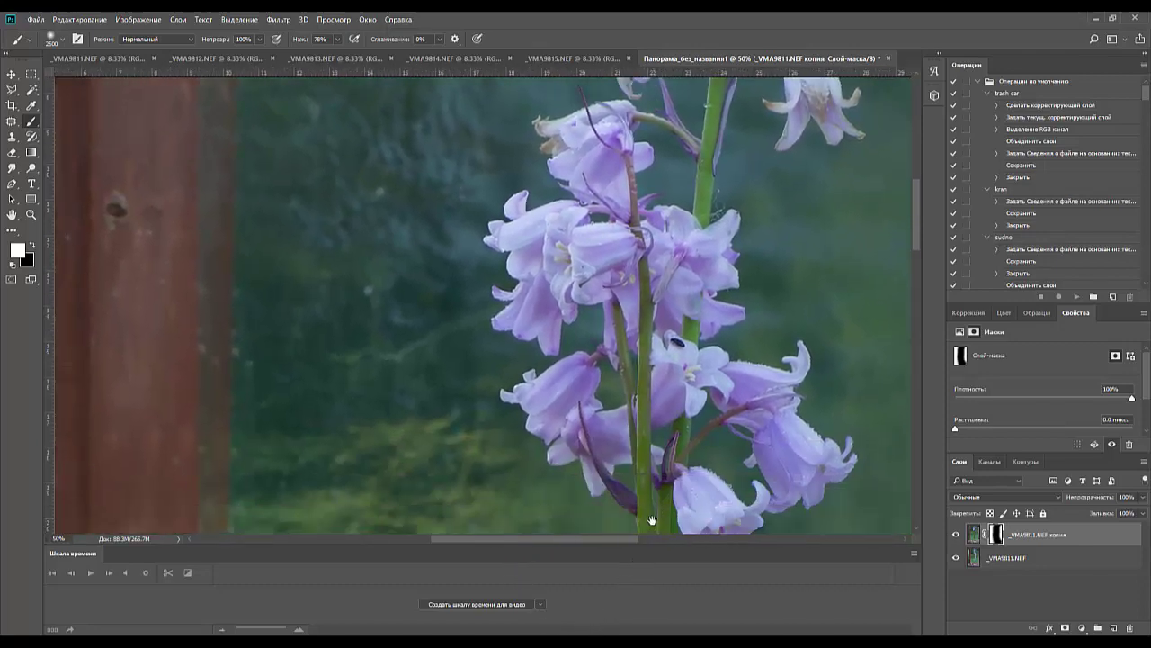
key("ctrl+minus")
key("ctrl+minus")
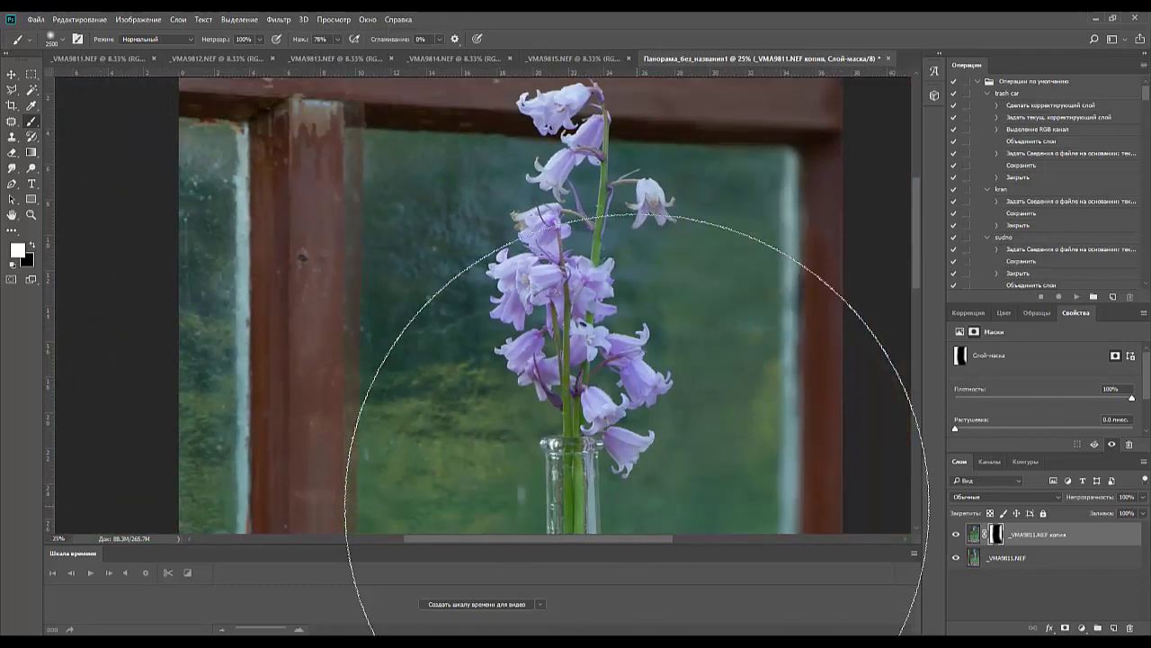
key("ctrl+minus")
key("ctrl+minus")
key("ctrl+minus")
key("ctrl+minus")
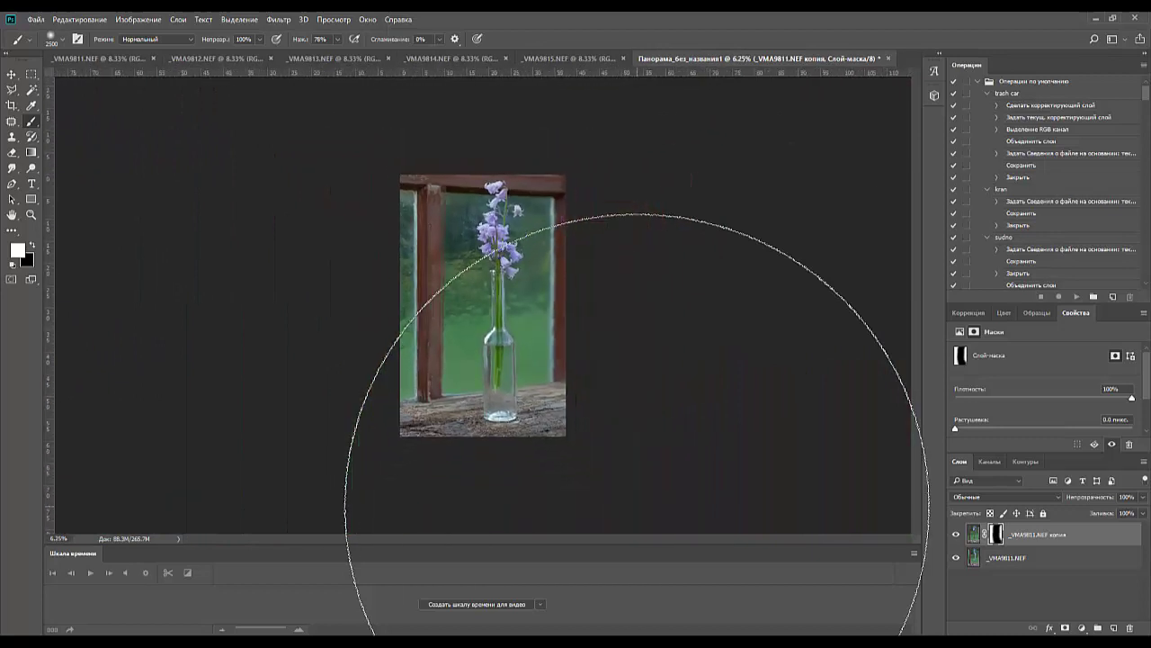